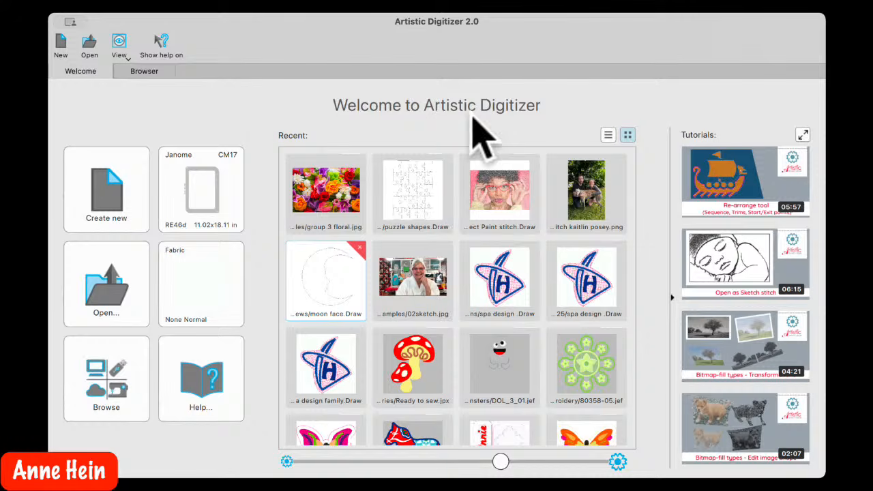
# Expand the tutorials list to full view and look through its video categories from Crafting projects to Tools
pyautogui.click(803, 135)
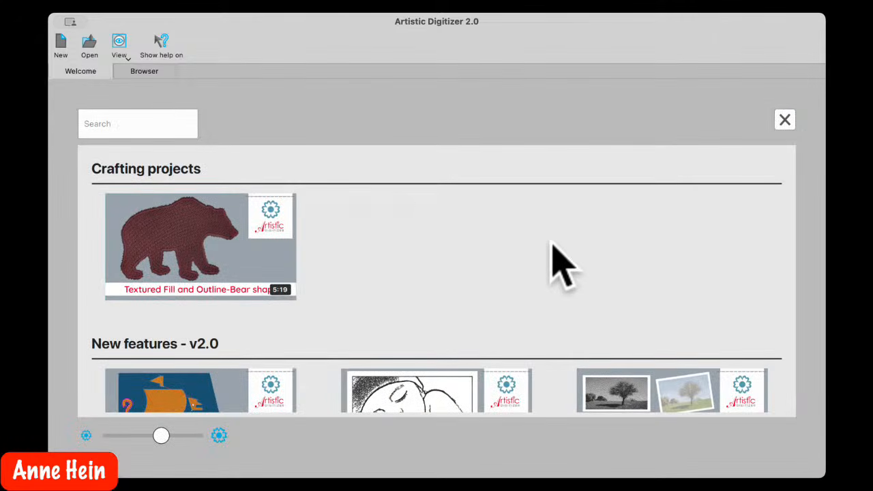
pyautogui.scroll(-15, 554, 246)
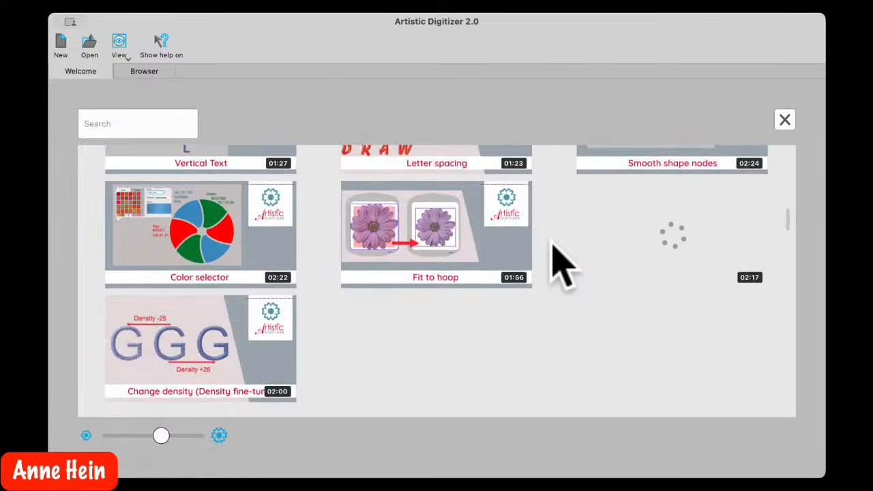
pyautogui.scroll(-6, 558, 266)
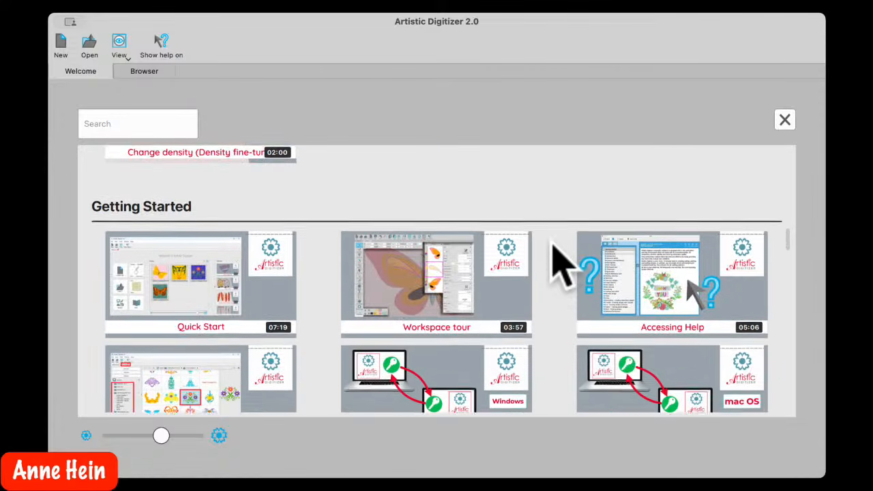
pyautogui.scroll(-8, 558, 266)
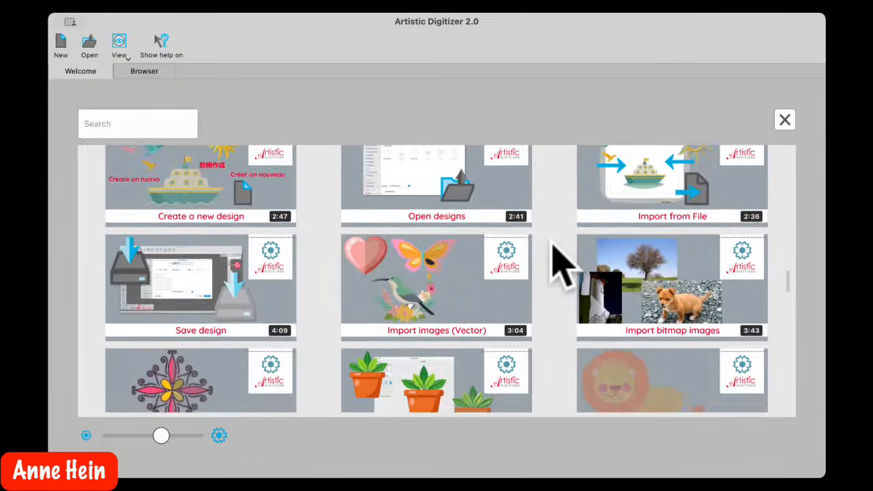
pyautogui.scroll(-6, 558, 266)
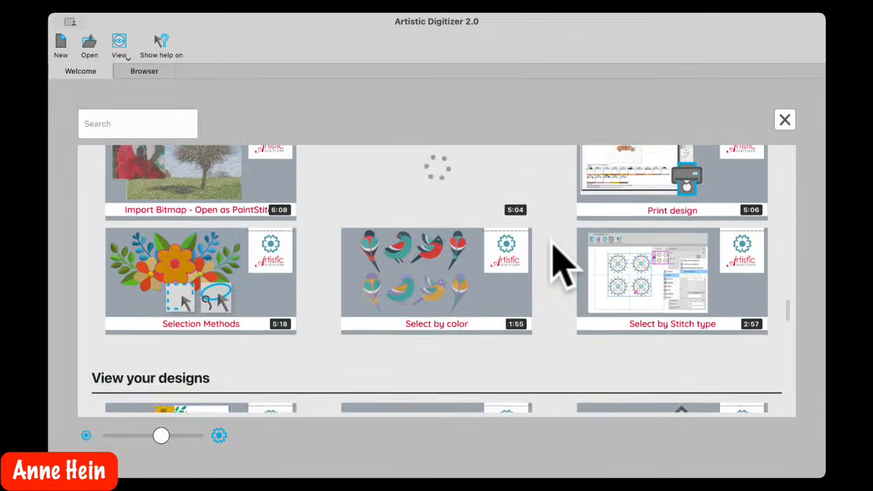
pyautogui.scroll(-8, 566, 266)
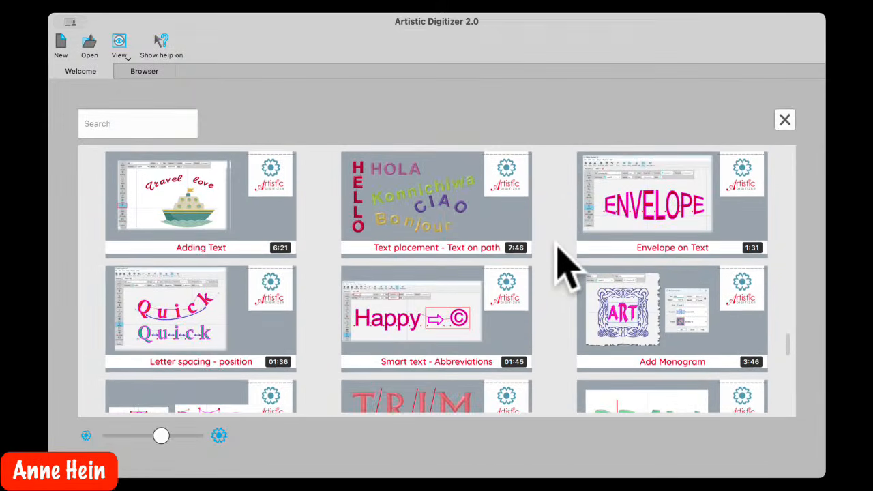
pyautogui.scroll(-8, 566, 266)
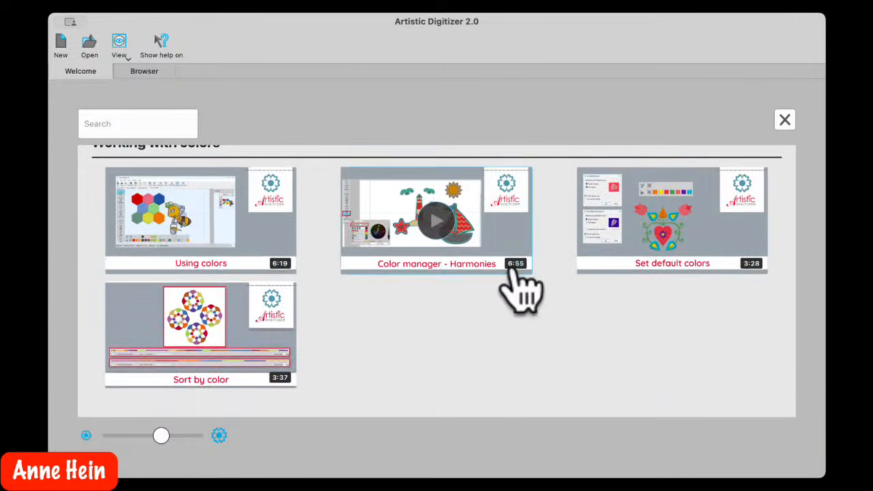
pyautogui.scroll(-4, 547, 260)
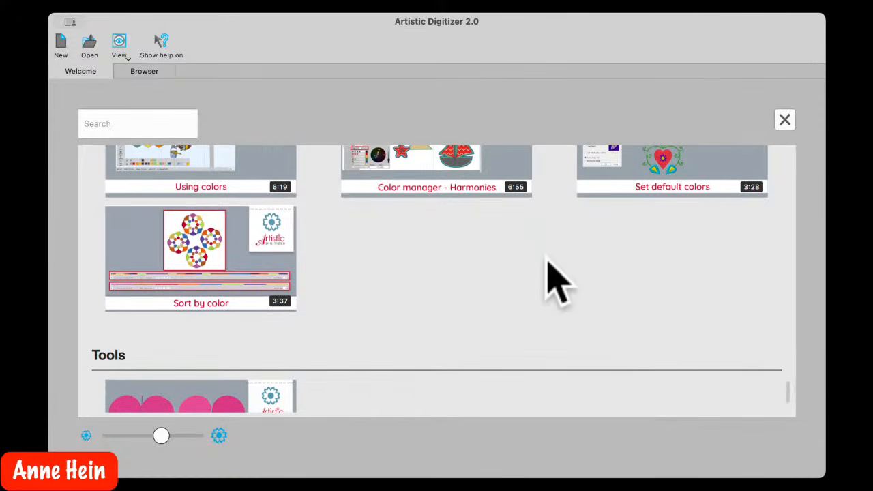
pyautogui.scroll(-2, 547, 259)
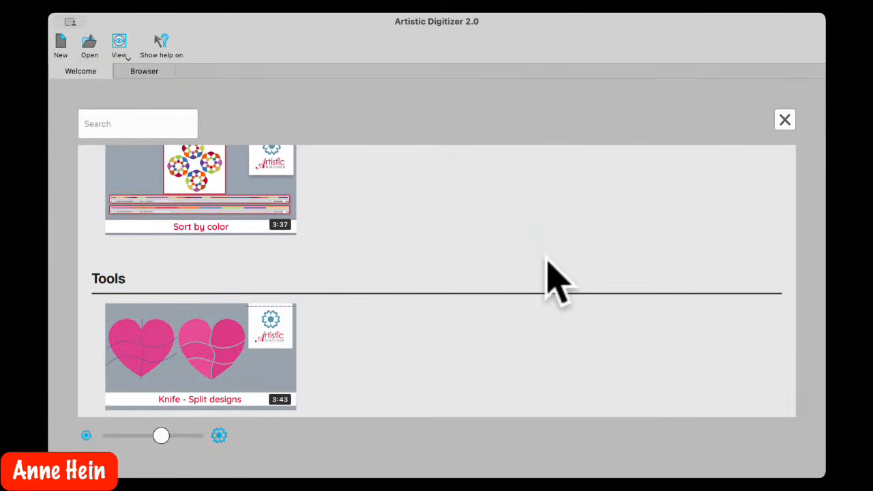
# Go back through the tutorial library to Crafting projects and close it to return to the welcome page
pyautogui.scroll(10, 546, 258)
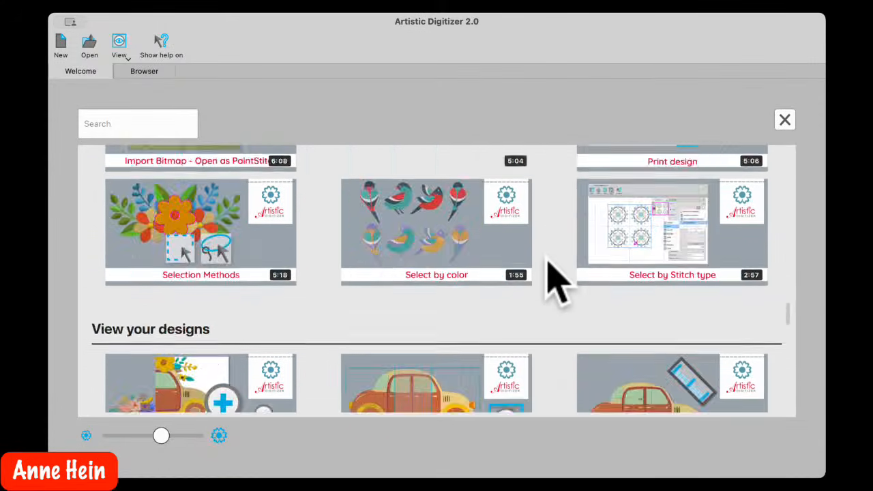
pyautogui.scroll(15, 552, 280)
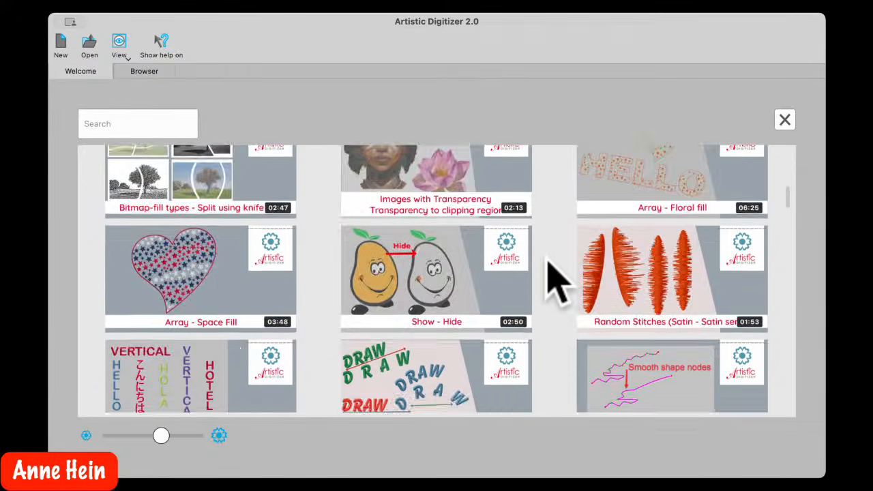
pyautogui.scroll(8, 554, 279)
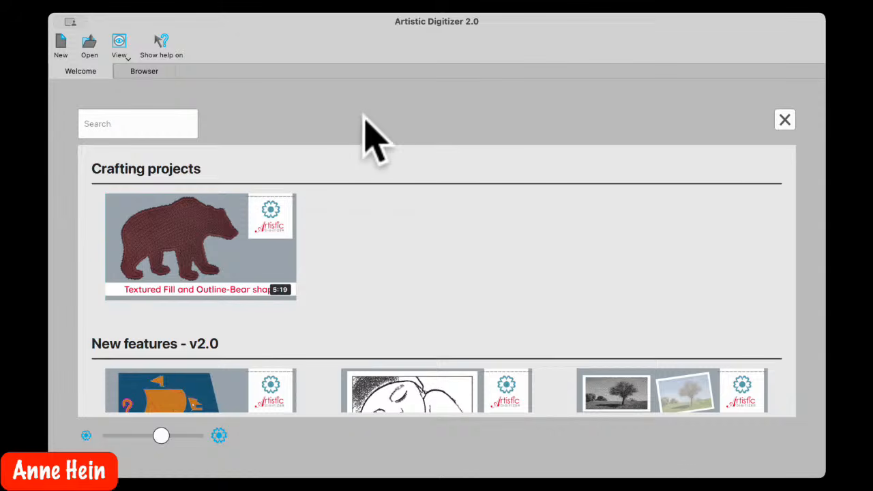
pyautogui.click(785, 120)
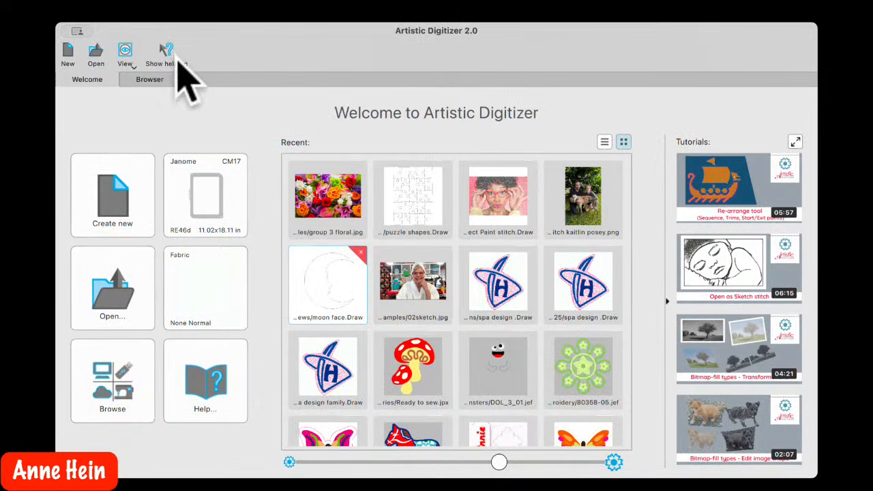
# Open the user guide PDF and go past its cover and manual notice into the Getting Started chapter
pyautogui.click(177, 59)
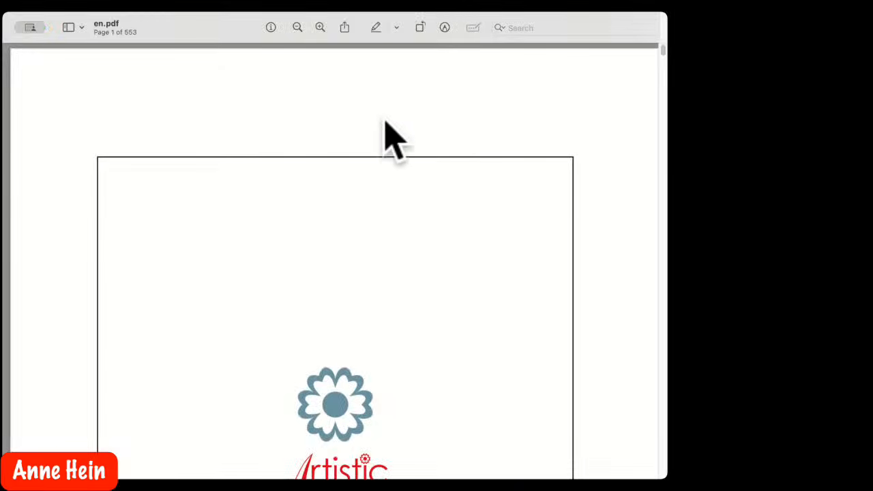
pyautogui.scroll(-6, 430, 201)
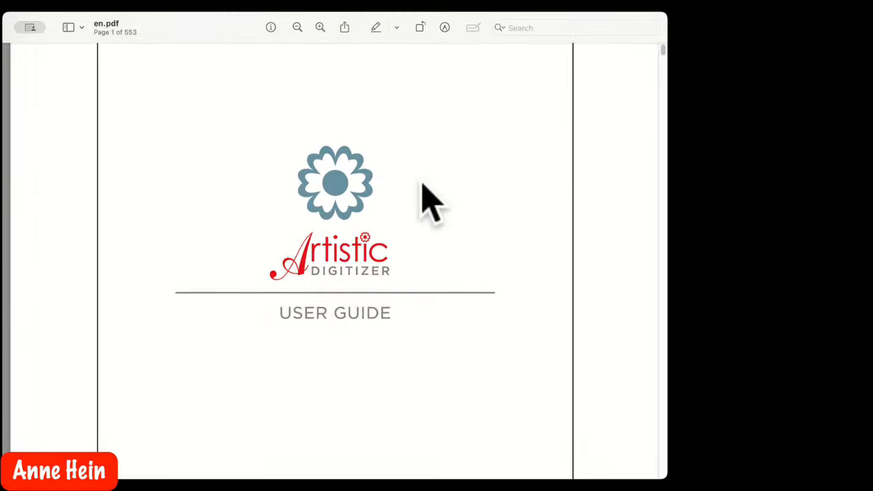
pyautogui.scroll(-8, 430, 201)
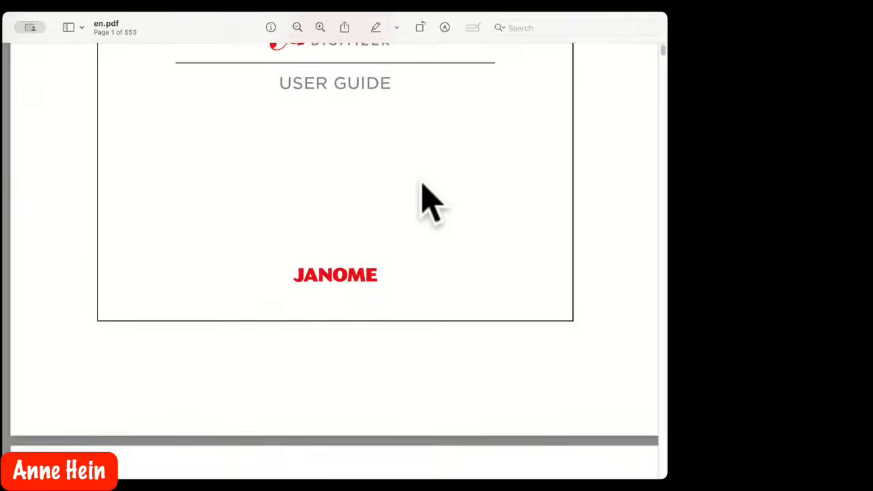
pyautogui.scroll(-2, 422, 184)
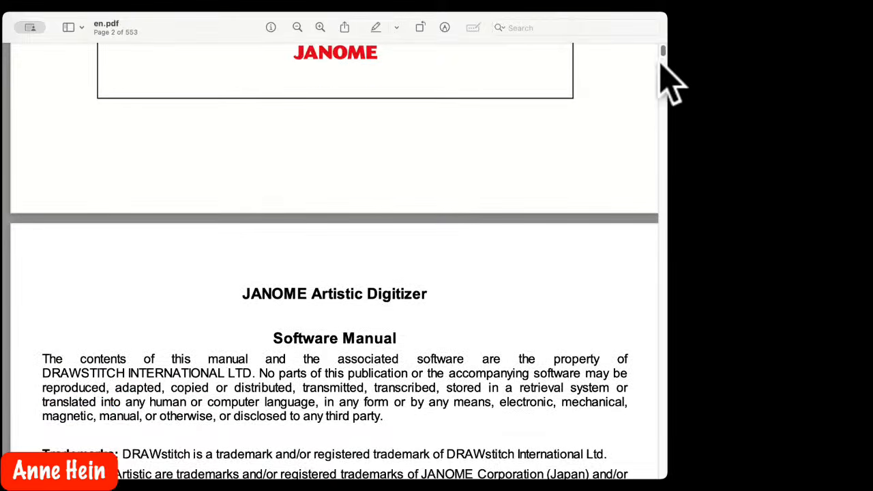
pyautogui.moveTo(665, 49); pyautogui.dragTo(666, 58)
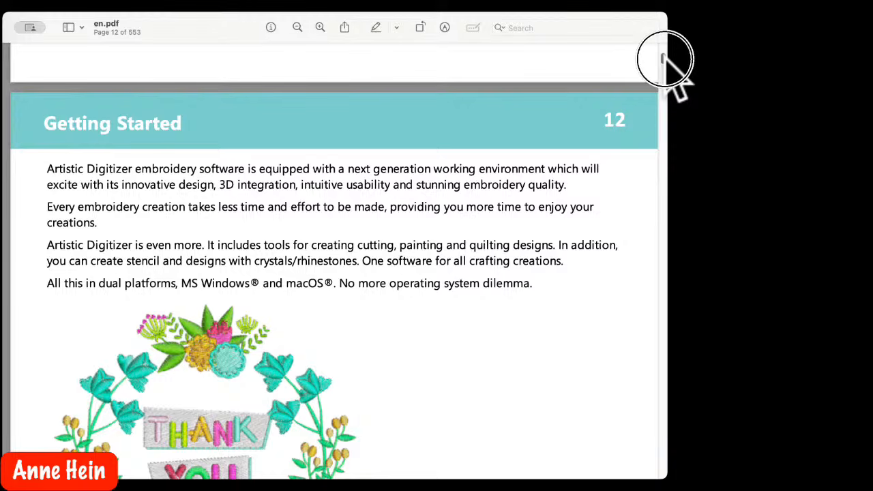
pyautogui.moveTo(665, 60); pyautogui.dragTo(663, 68)
# Examine the tables of supported embroidery machines and cutters on pages 19 and 20 of the user guide
pyautogui.scroll(-10, 486, 218)
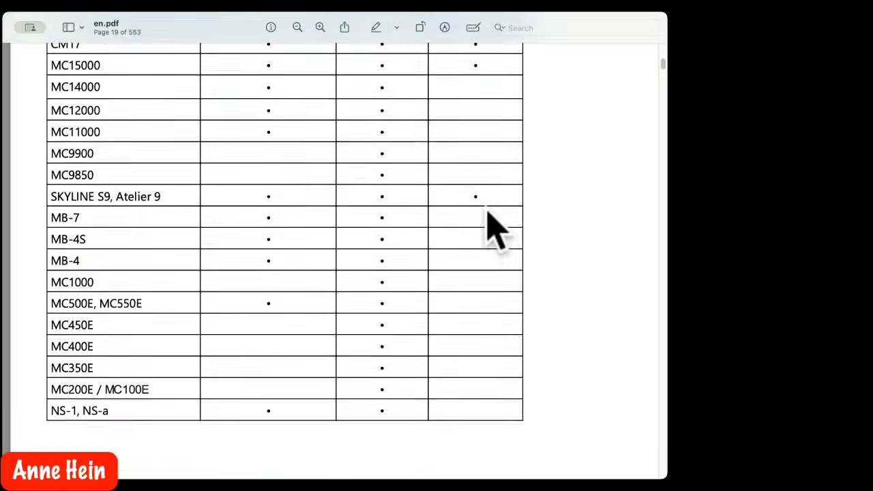
pyautogui.scroll(-10, 491, 226)
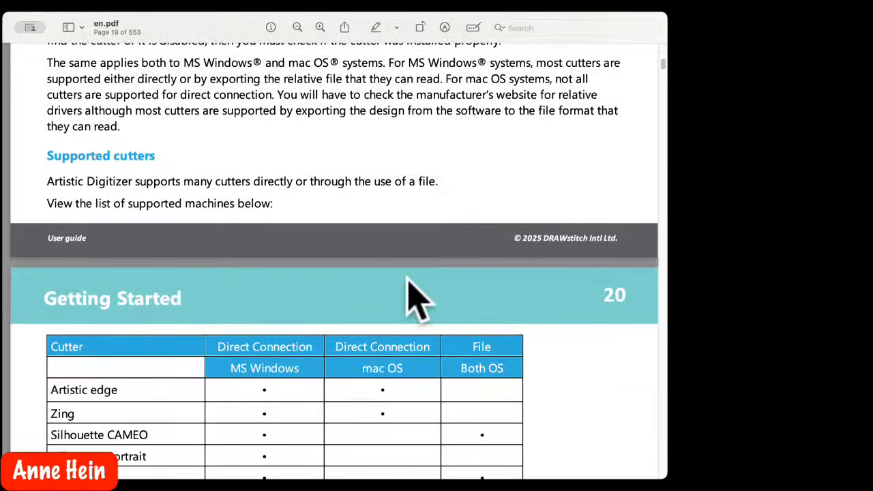
pyautogui.scroll(-2, 431, 265)
pyautogui.scroll(-10, 436, 279)
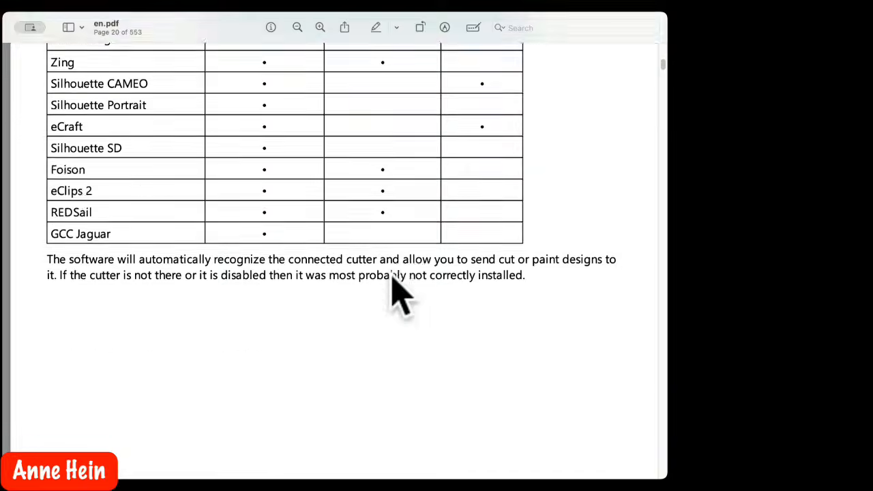
# Read the Getting help section and the start of the New features section on pages 21 and 22
pyautogui.scroll(-15, 399, 294)
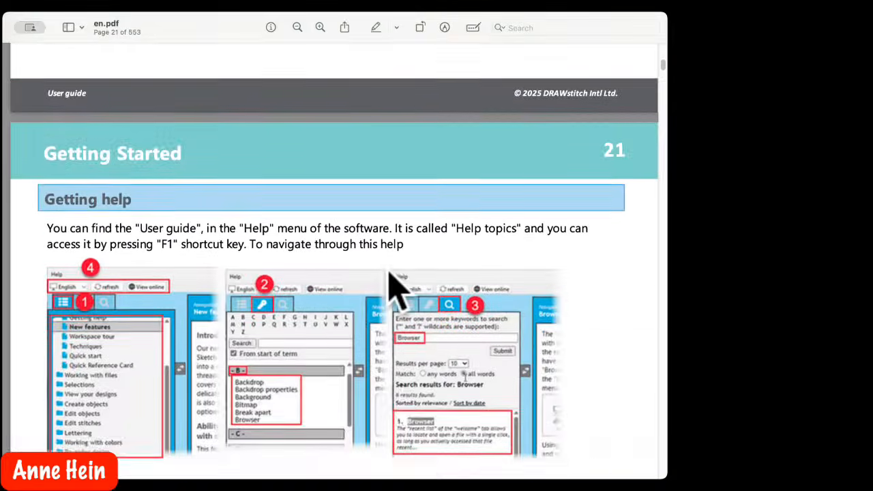
pyautogui.scroll(-15, 387, 267)
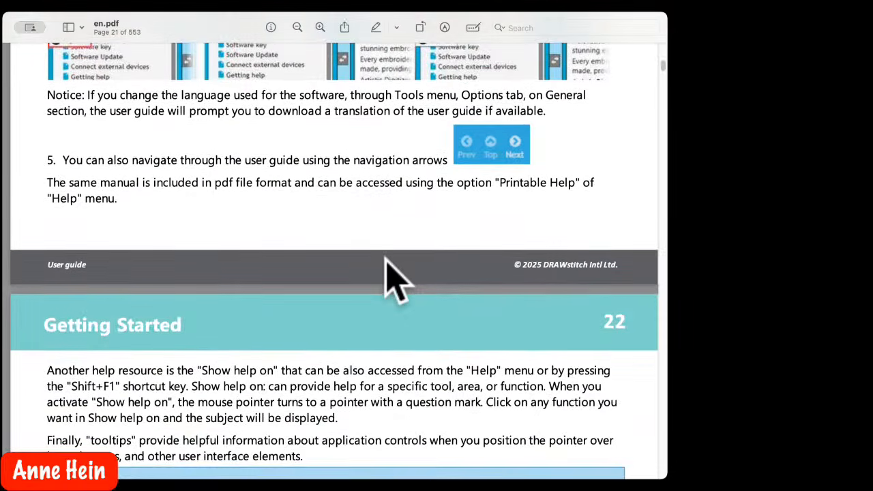
pyautogui.scroll(-10, 346, 300)
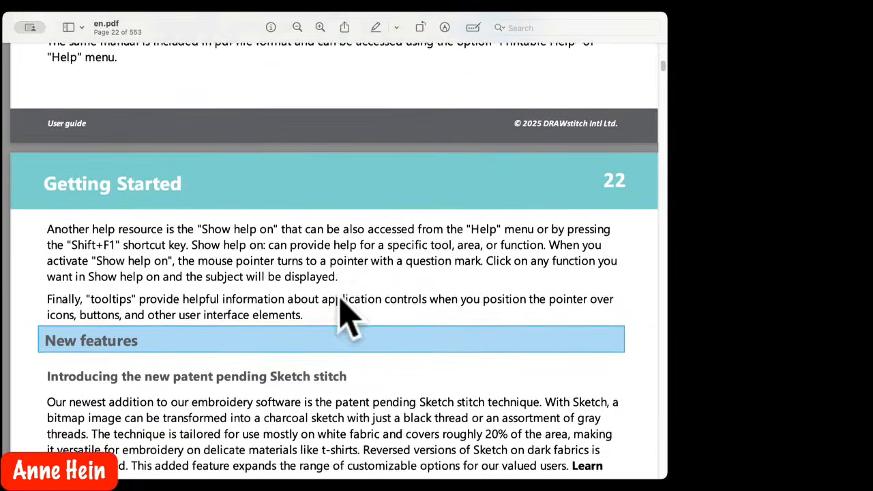
pyautogui.scroll(-3, 345, 304)
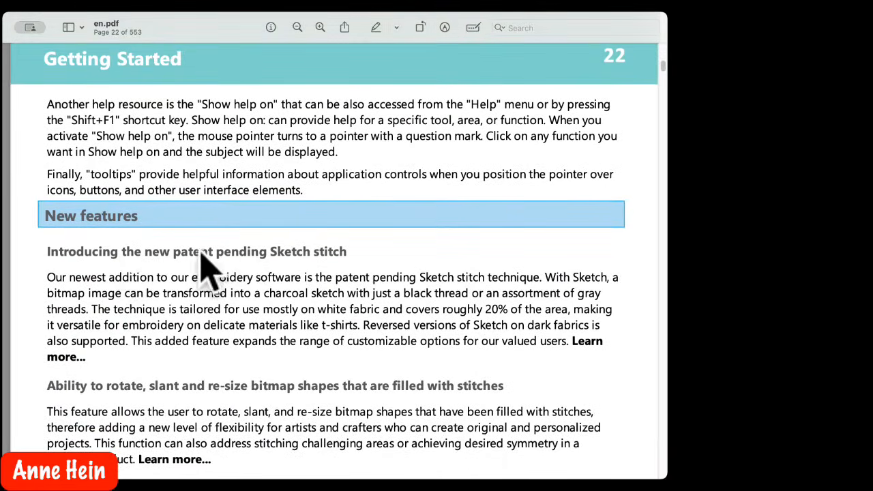
pyautogui.scroll(-4, 303, 310)
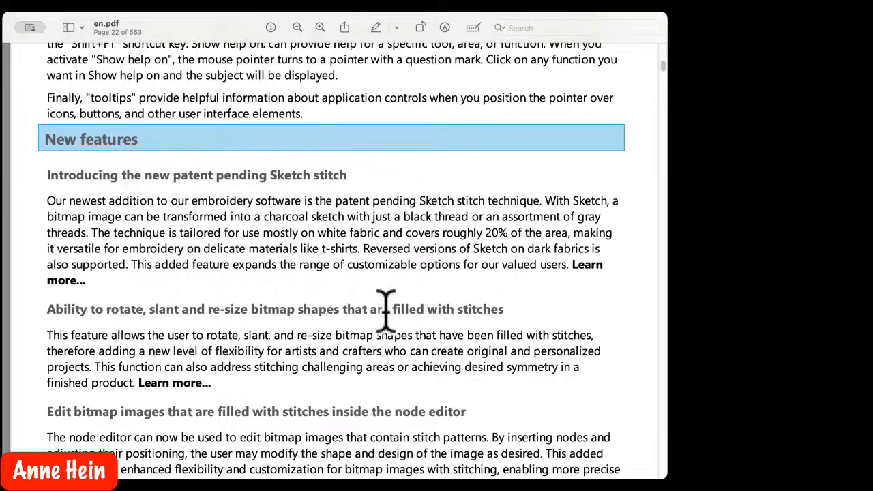
# Follow the Learn more link under the Sketch stitch feature and examine the Open as Sketch topic on pages 67 to 69
pyautogui.click(588, 273)
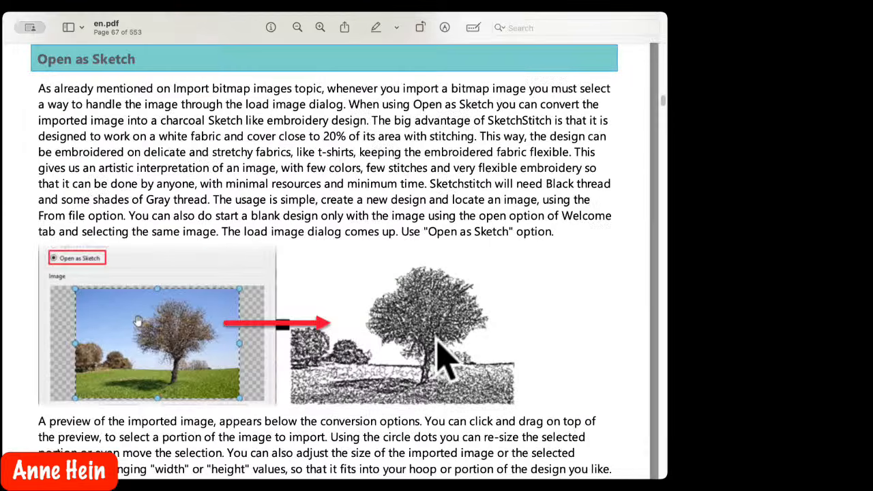
pyautogui.scroll(-2, 440, 351)
pyautogui.scroll(-15, 439, 352)
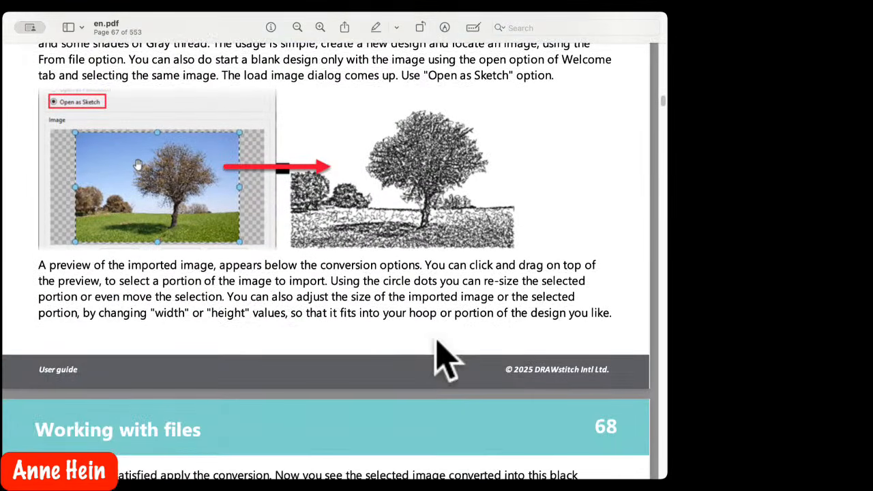
pyautogui.scroll(-15, 438, 341)
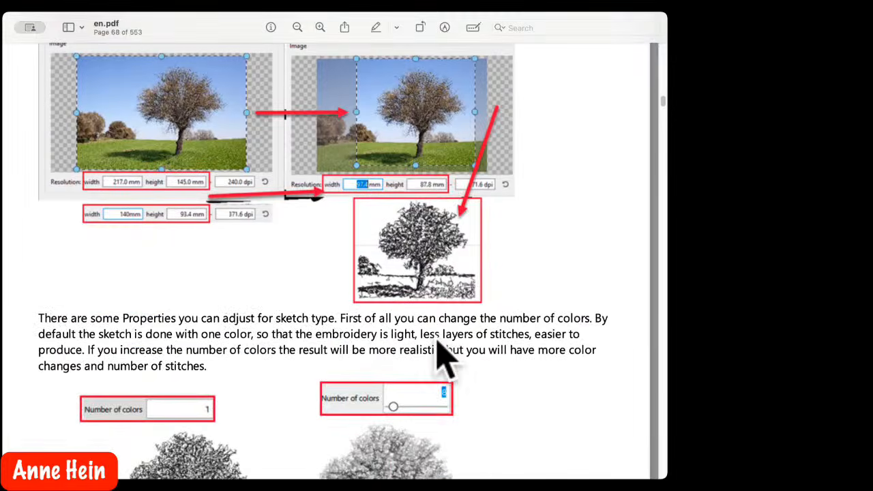
pyautogui.scroll(-10, 437, 341)
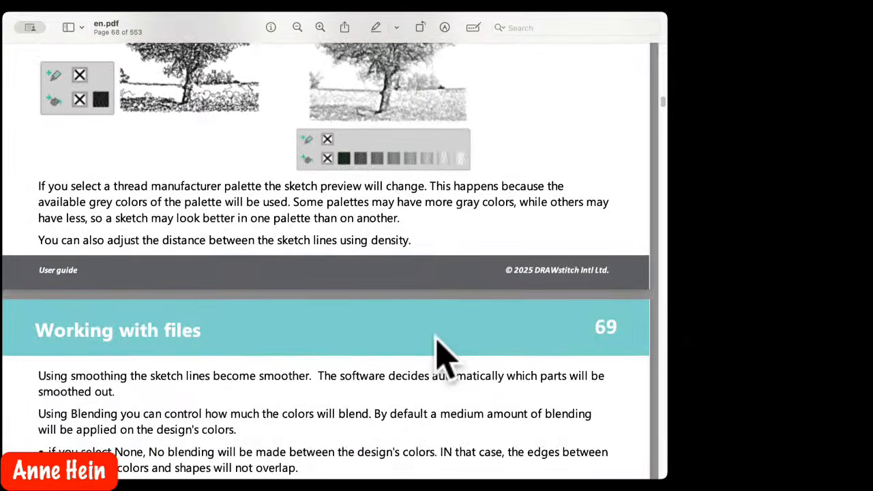
pyautogui.scroll(8, 438, 340)
pyautogui.scroll(15, 440, 351)
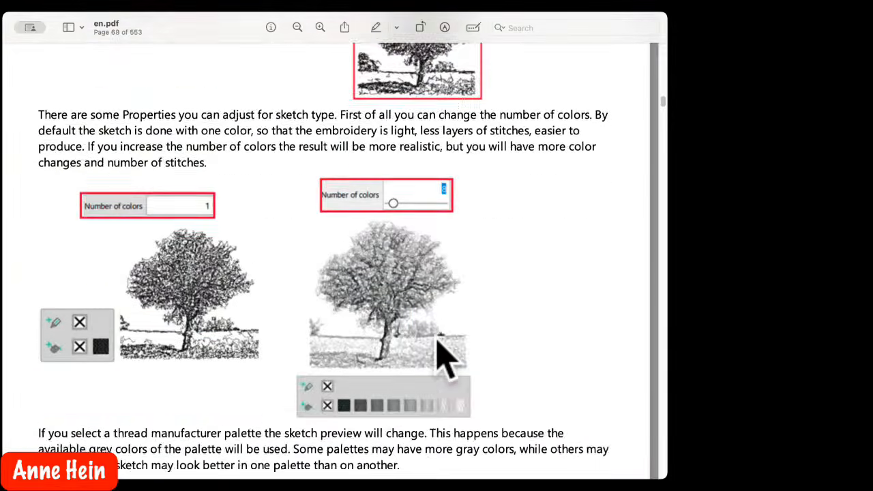
pyautogui.scroll(5, 440, 351)
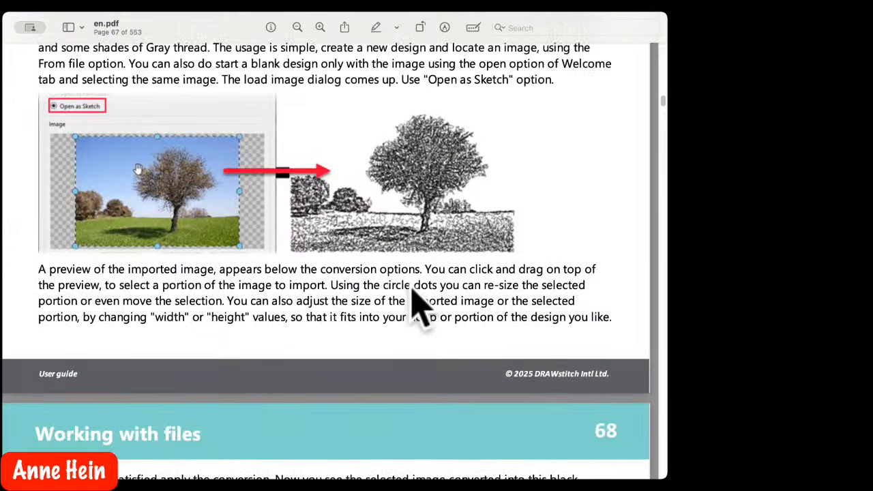
pyautogui.scroll(5, 561, 154)
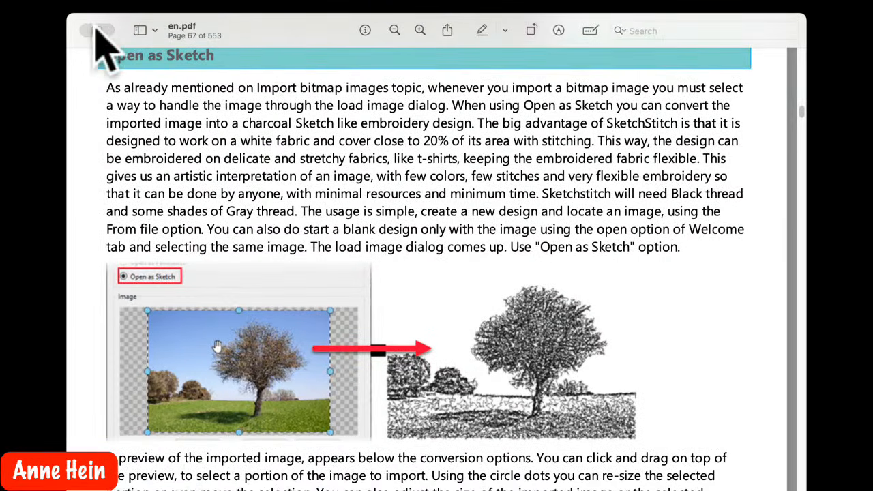
# Check the PDF's sidebar and page display options, and switch back to the Artistic Digitizer welcome page
pyautogui.click(143, 30)
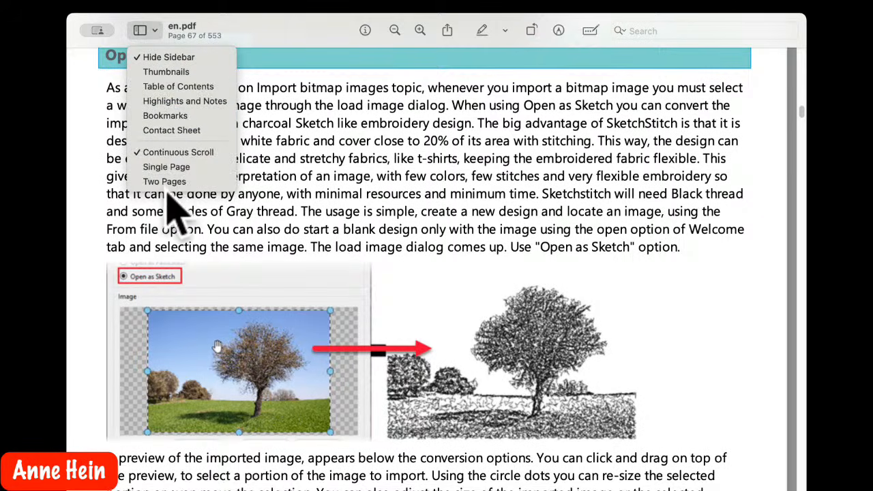
pyautogui.click(467, 473)
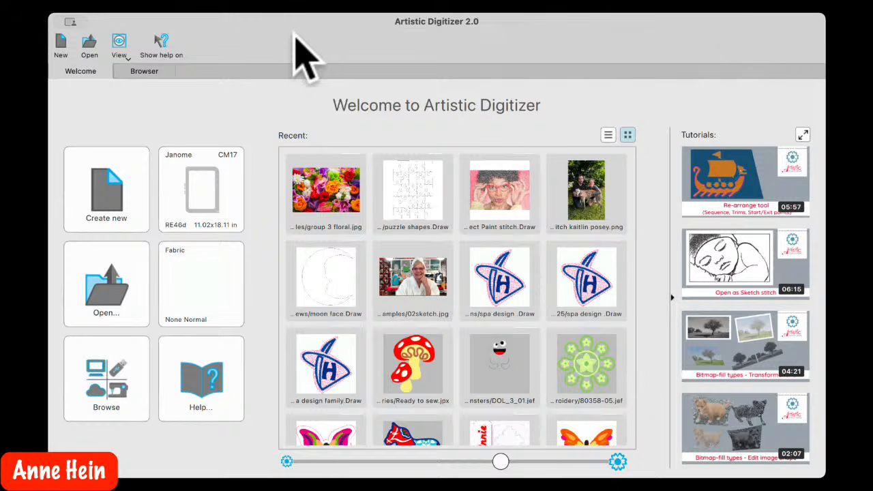
pyautogui.moveTo(295, 34); pyautogui.dragTo(295, 33)
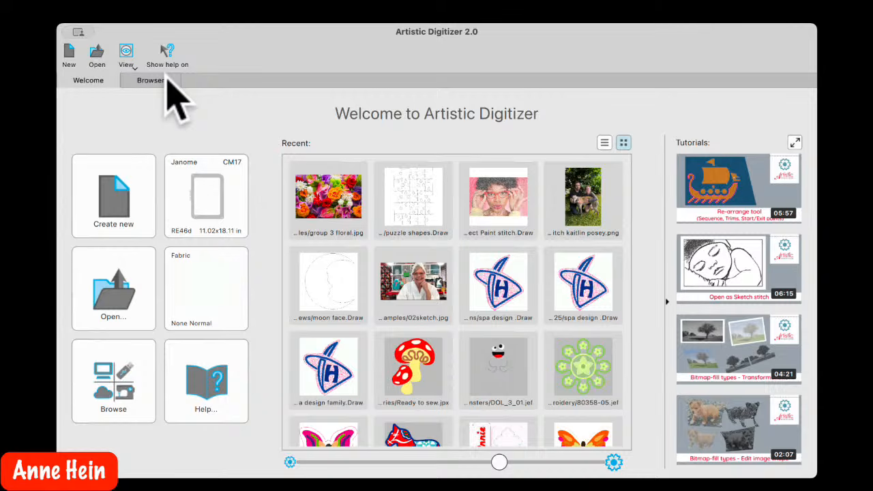
pyautogui.doubleClick(428, 66)
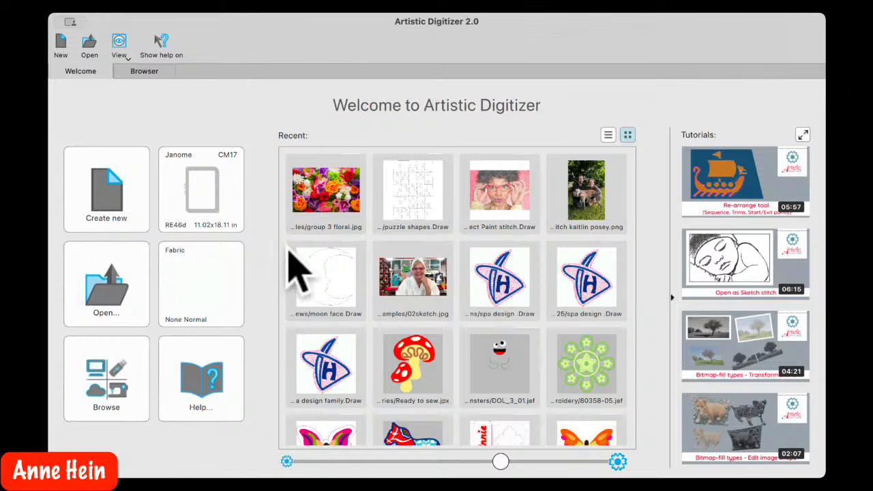
# Open the recent image 02sketch.jpg and crop both sides in around the woman, to a width of about 7.71 in
pyautogui.doubleClick(424, 285)
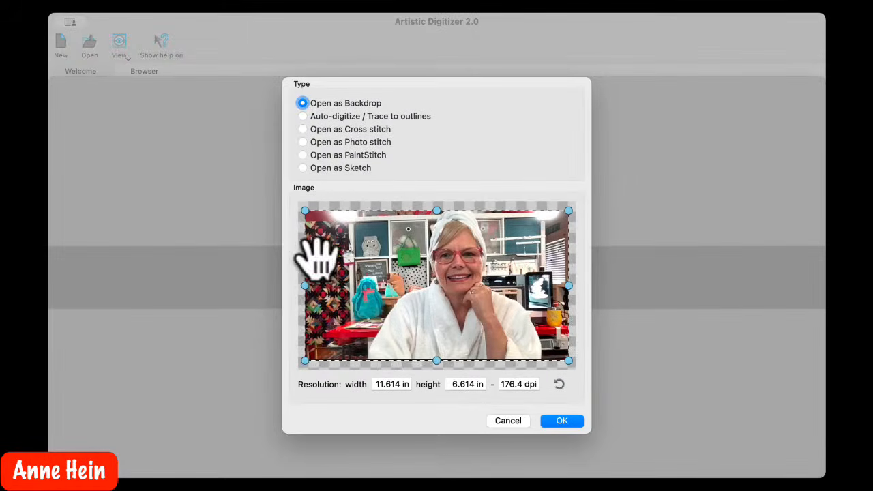
pyautogui.moveTo(307, 289); pyautogui.dragTo(362, 288)
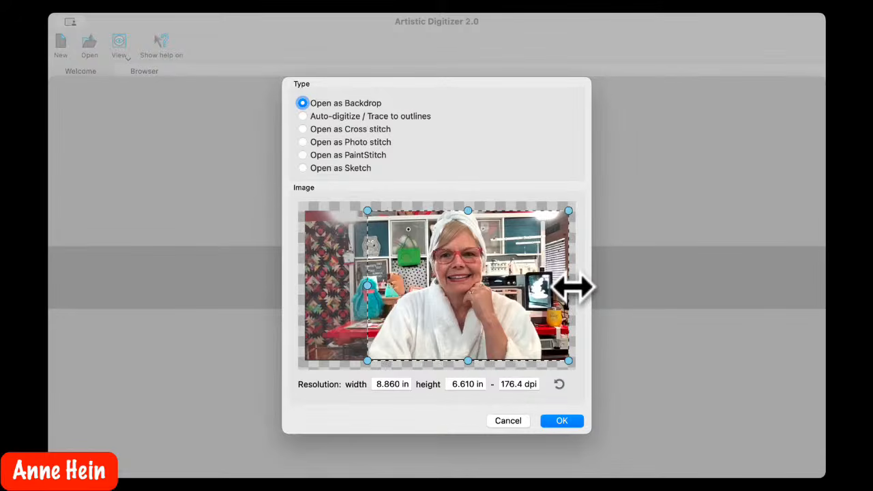
pyautogui.moveTo(572, 289); pyautogui.dragTo(542, 292)
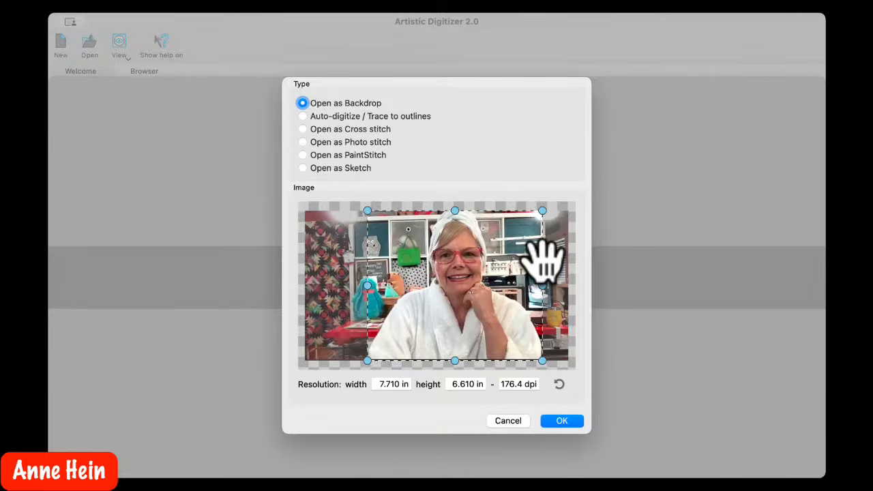
# Import the cropped photo with the Open as Sketch type and inspect the resulting stitch design
pyautogui.click(304, 168)
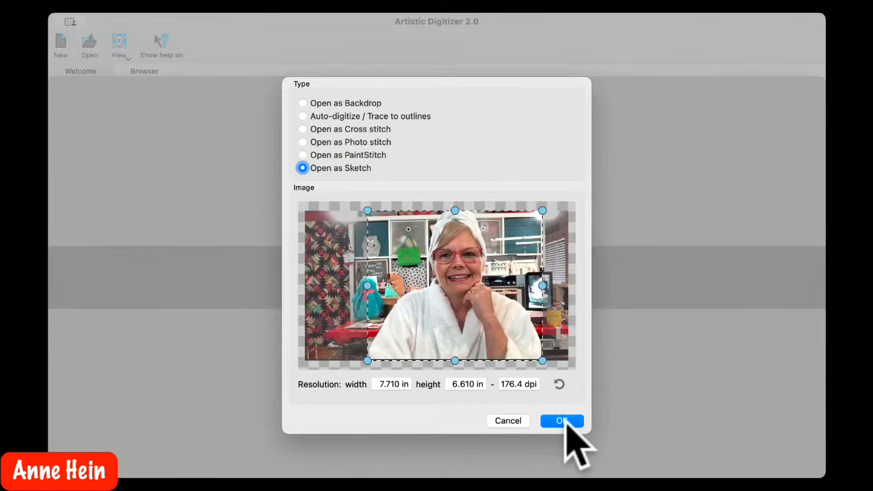
pyautogui.click(561, 420)
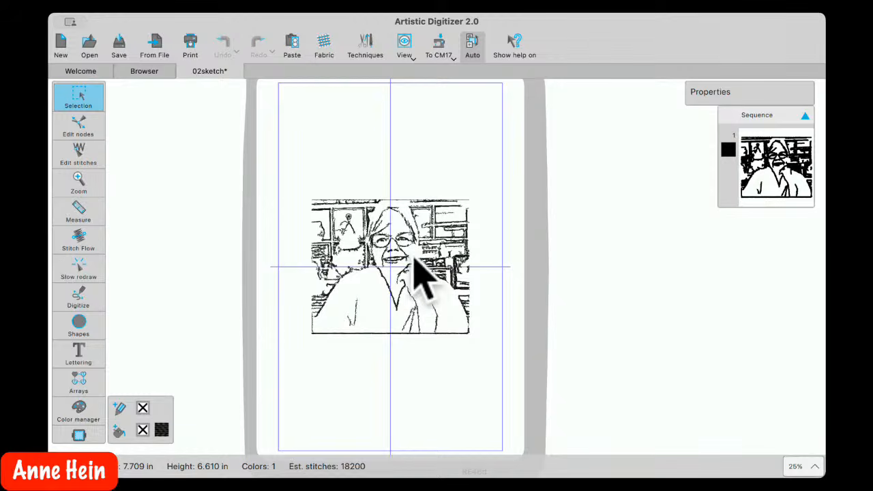
pyautogui.scroll(5, 420, 273)
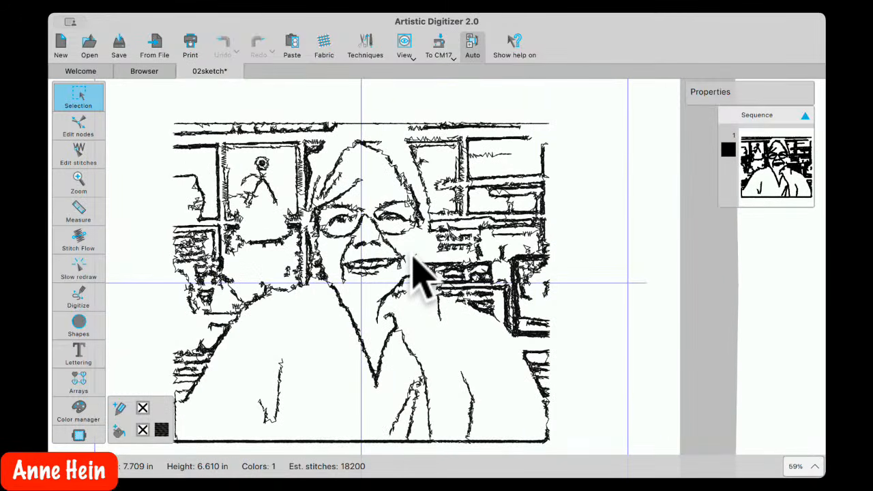
pyautogui.scroll(-3, 419, 273)
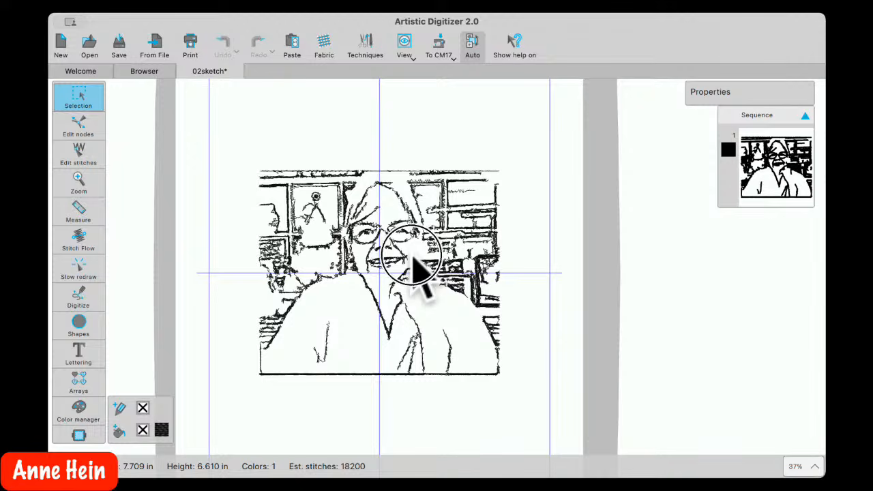
# Select the sketch design and set its number of colors to 4
pyautogui.click(414, 261)
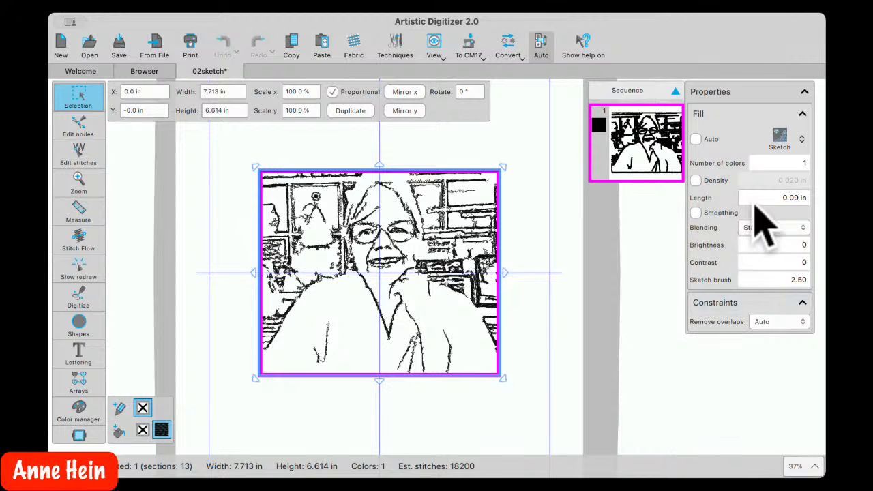
pyautogui.click(781, 165)
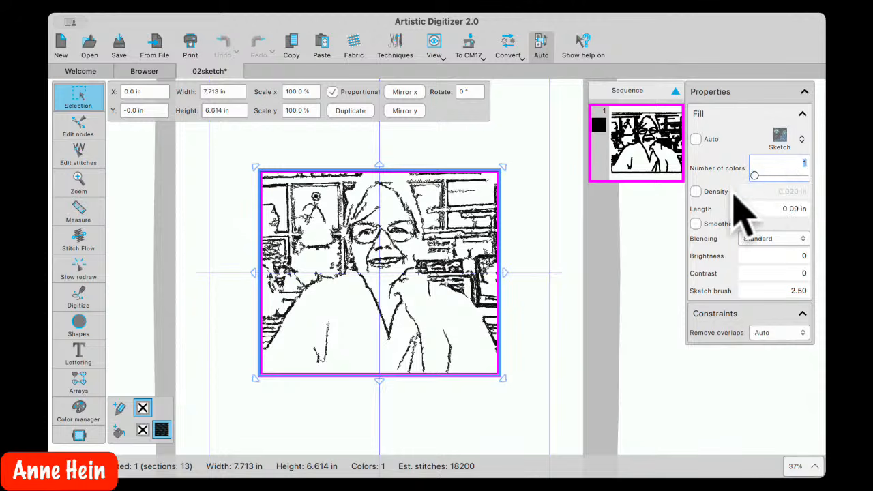
pyautogui.moveTo(755, 176); pyautogui.dragTo(752, 176)
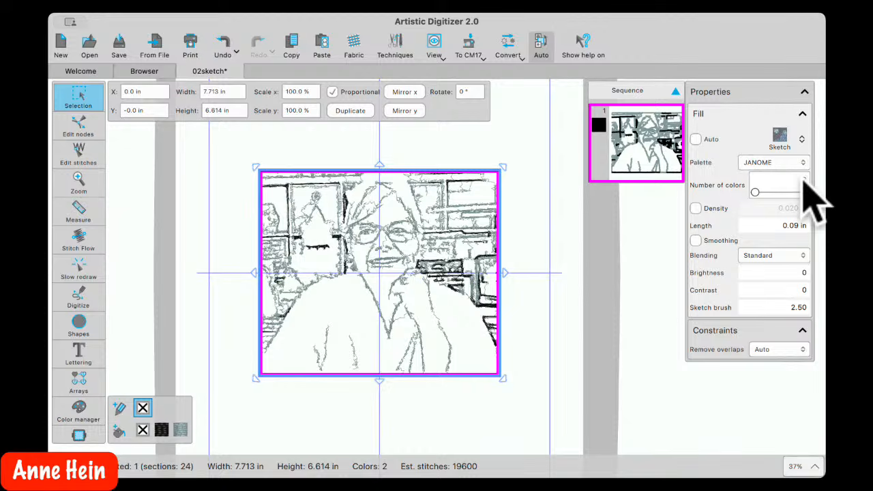
pyautogui.doubleClick(805, 181)
pyautogui.write('4')
pyautogui.press('Return')
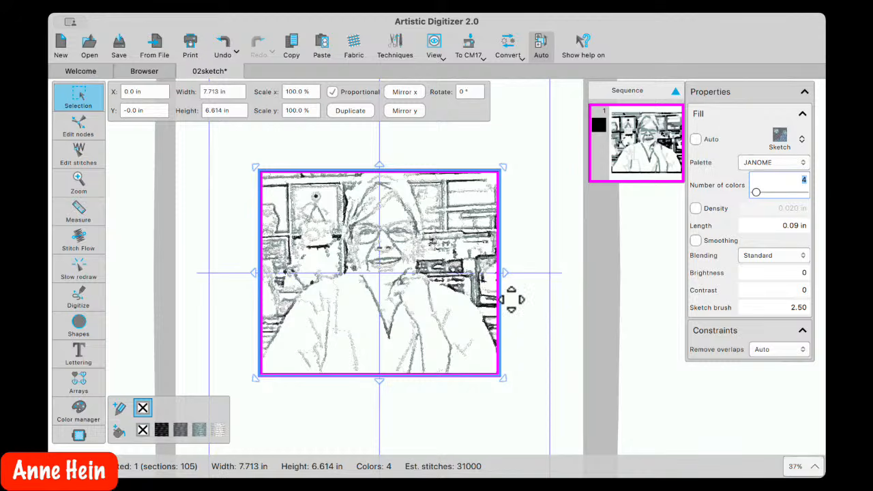
# Try different brightness levels on the sketch fill and settle on a brightness of -1
pyautogui.click(764, 273)
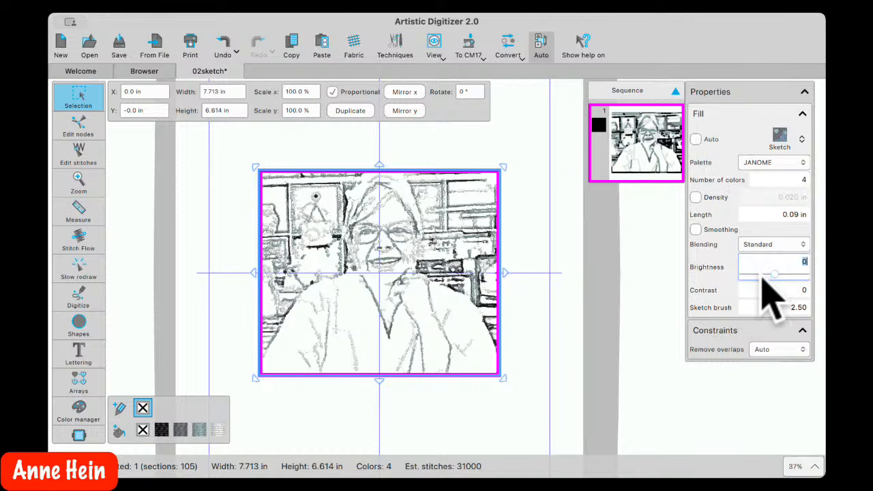
pyautogui.moveTo(774, 273); pyautogui.dragTo(789, 274)
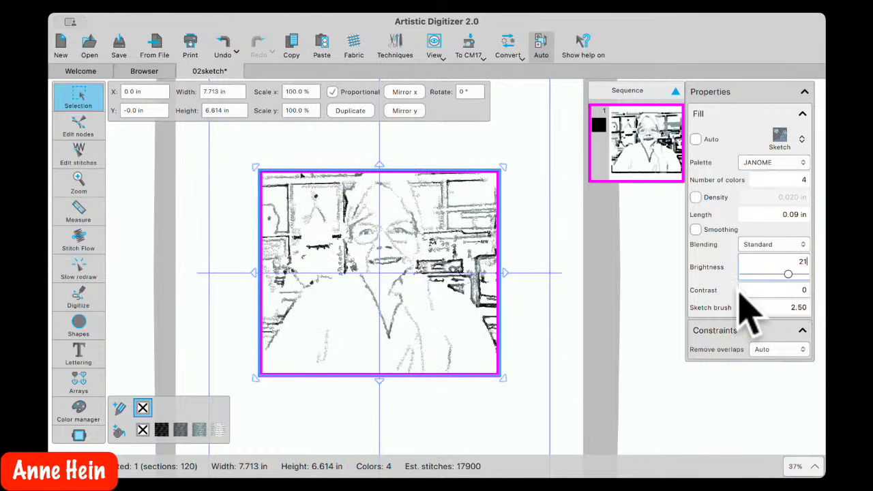
pyautogui.moveTo(788, 273); pyautogui.dragTo(771, 276)
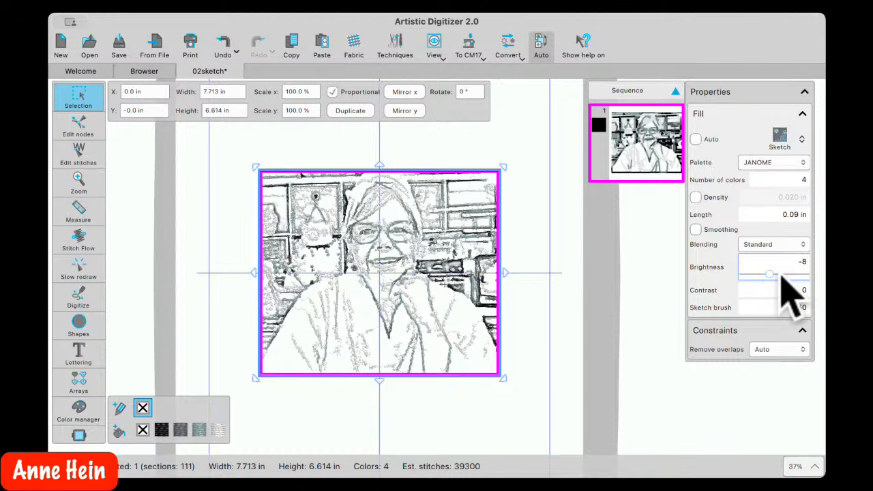
pyautogui.moveTo(771, 276); pyautogui.dragTo(775, 281)
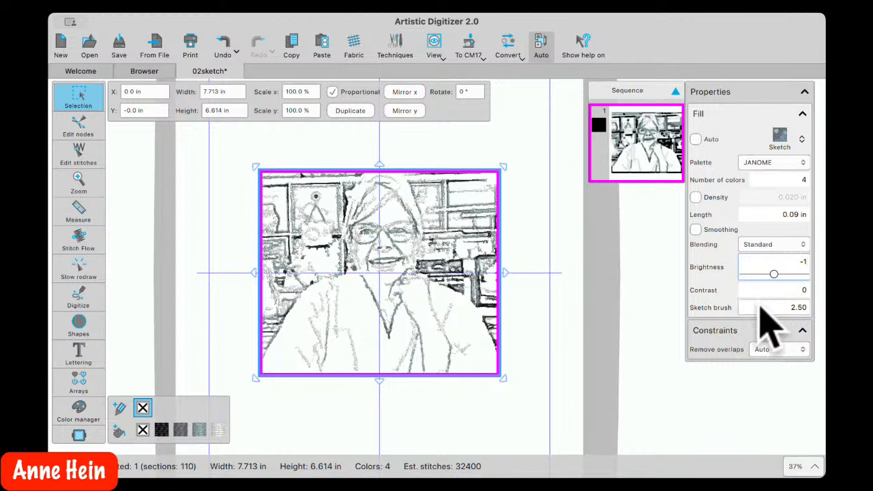
# Try stronger contrast levels on the sketch fill and settle on a contrast of 2
pyautogui.click(772, 293)
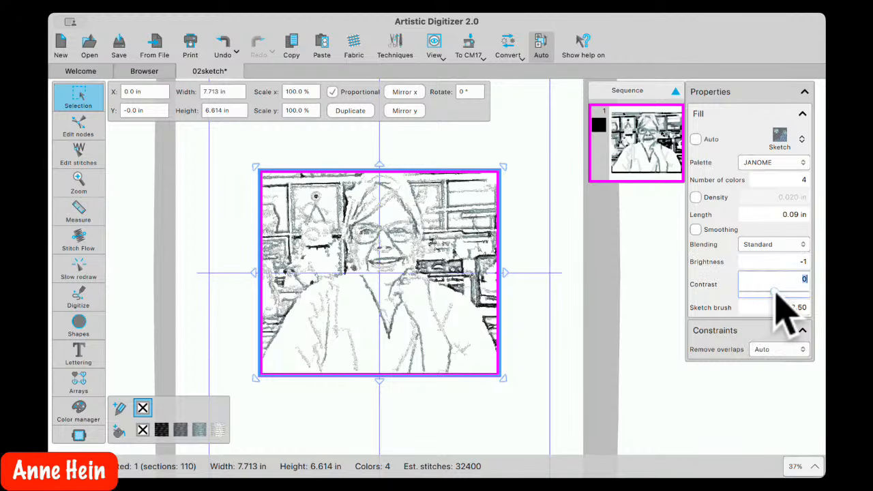
pyautogui.click(778, 294)
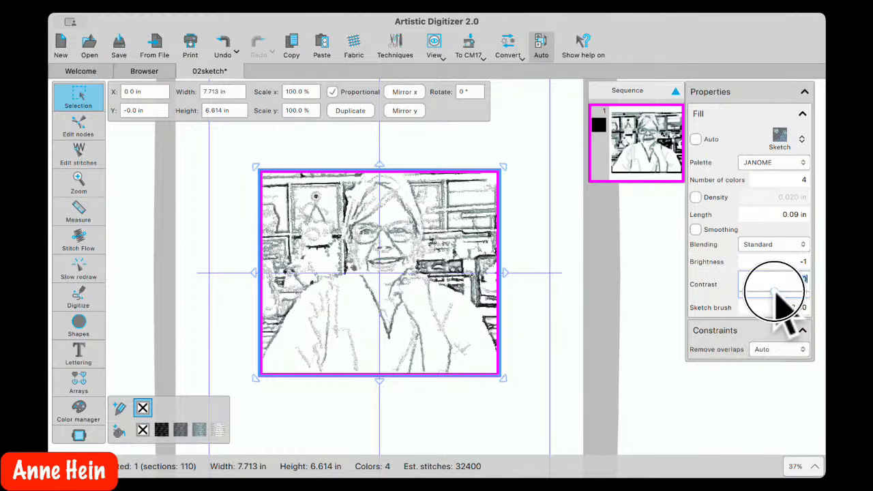
pyautogui.moveTo(776, 292); pyautogui.dragTo(782, 298)
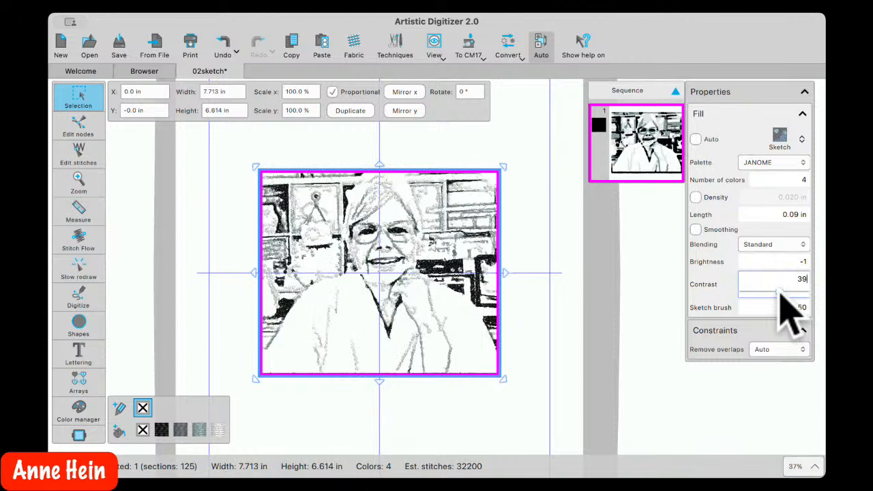
pyautogui.click(778, 293)
pyautogui.moveTo(777, 292); pyautogui.dragTo(775, 292)
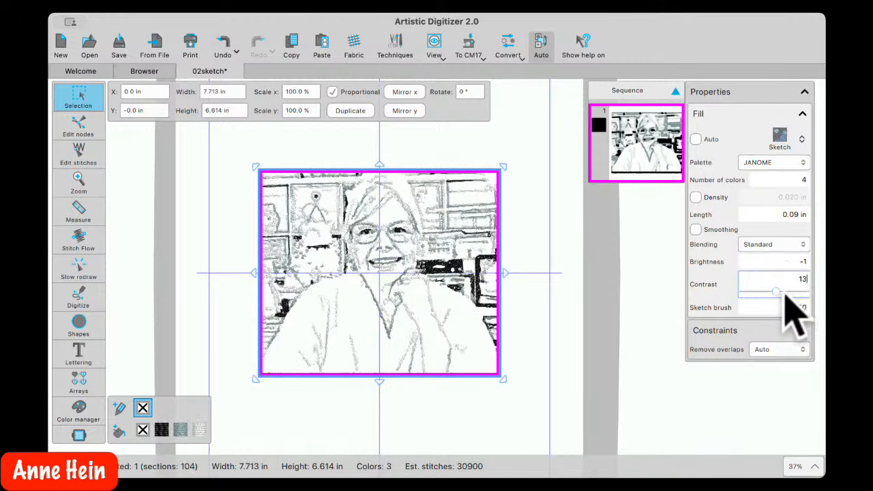
pyautogui.click(778, 292)
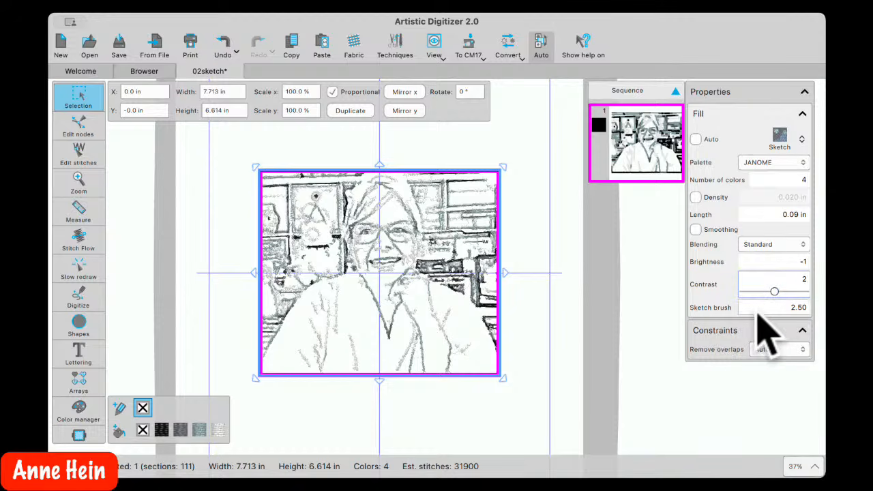
# Set the sketch brush to 2.70 and turn on Smoothing for the sketch fill
pyautogui.click(769, 309)
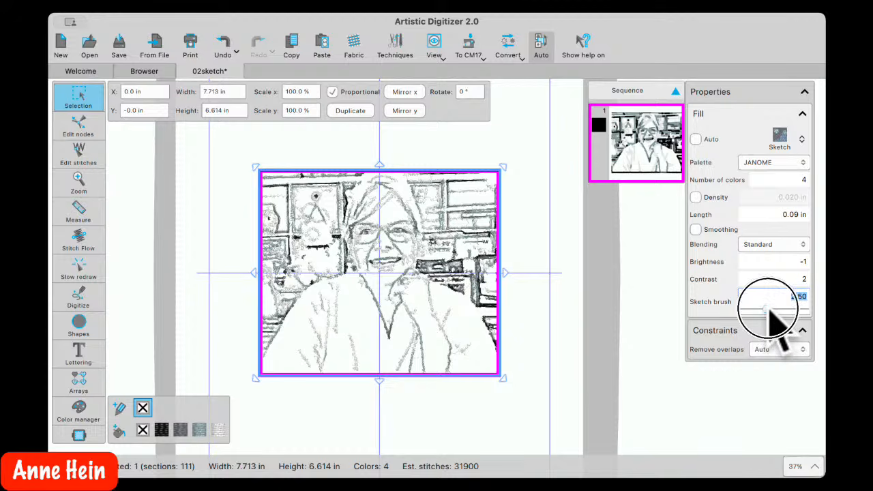
pyautogui.moveTo(769, 308)
pyautogui.mouseDown()
pyautogui.moveTo(789, 312)
pyautogui.moveTo(770, 310)
pyautogui.mouseUp()
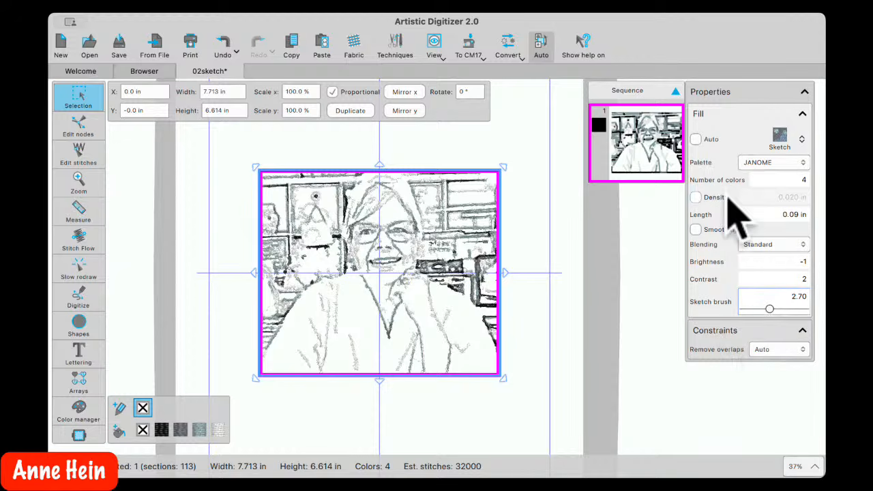
pyautogui.click(695, 229)
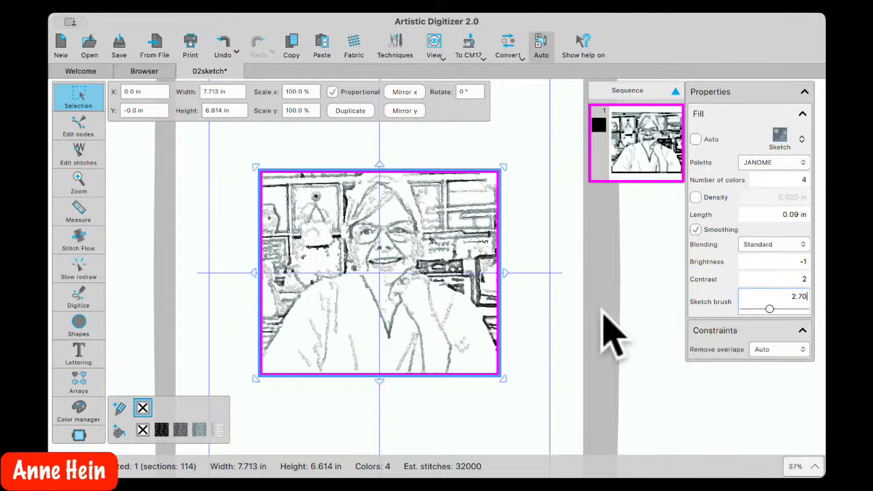
# Change the Janome CM17 hoop to SQ28d and return to the Selection tool
pyautogui.scroll(-2, 404, 303)
pyautogui.scroll(-2, 404, 303)
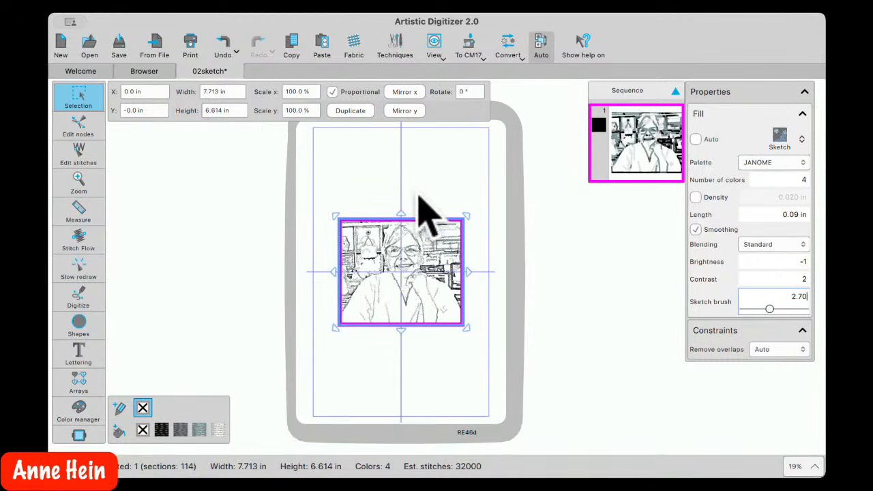
pyautogui.click(474, 59)
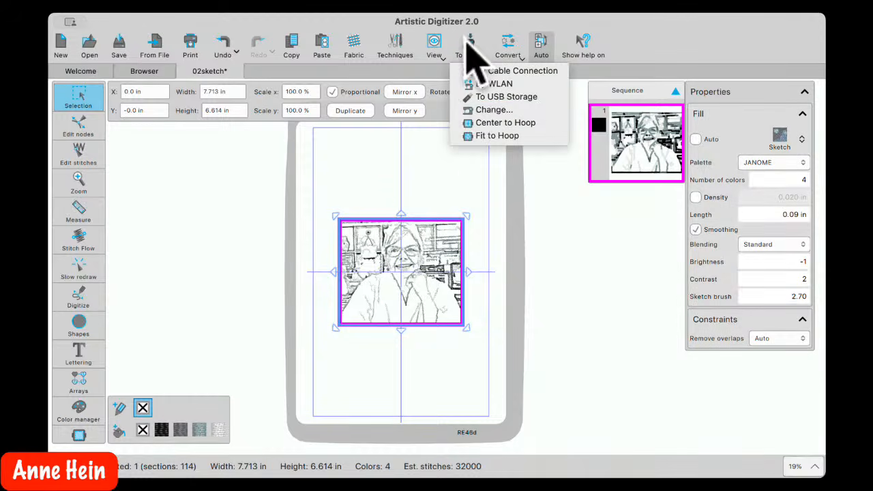
pyautogui.click(485, 112)
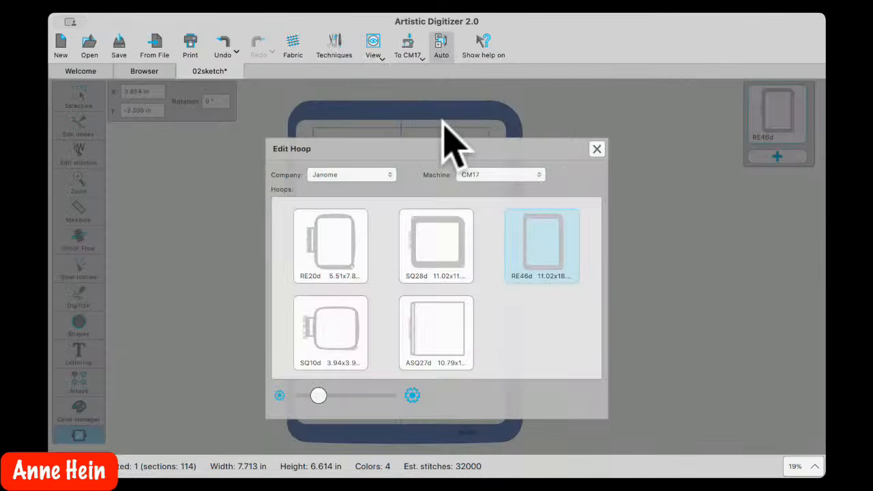
pyautogui.doubleClick(455, 266)
pyautogui.click(58, 99)
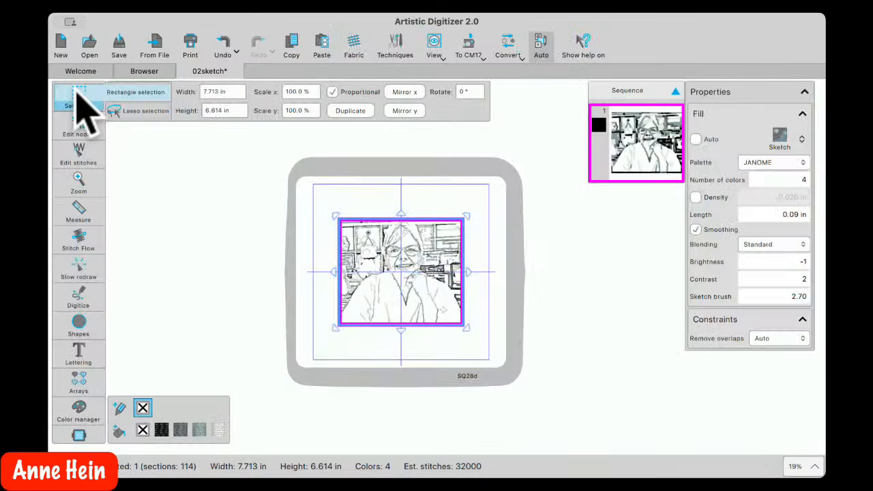
pyautogui.scroll(5, 410, 314)
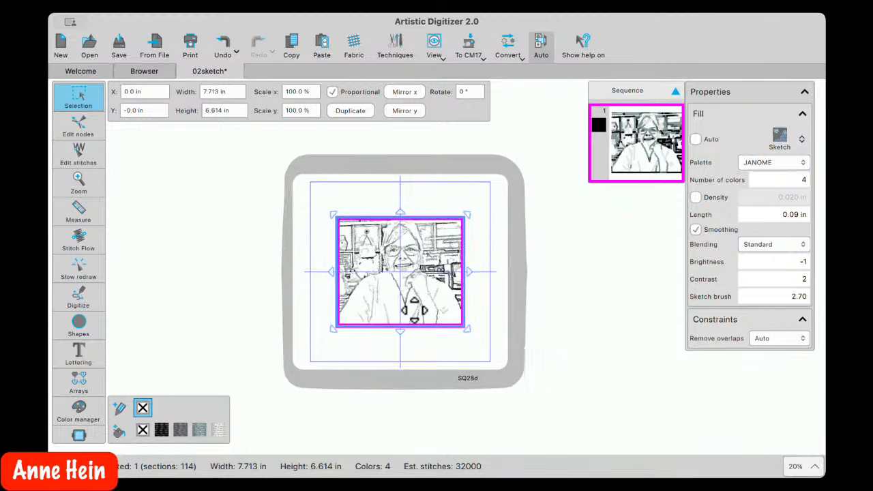
pyautogui.scroll(-1, 414, 310)
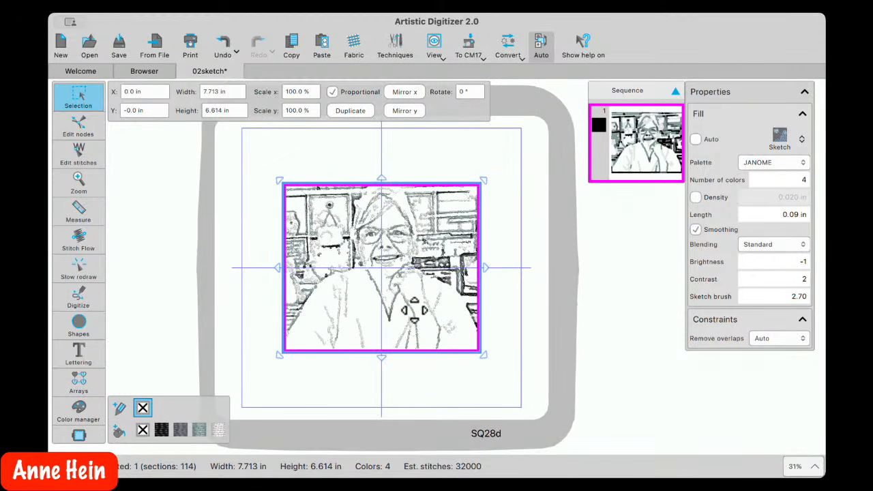
# Try fitting the sketch design to the SQ28d hoop, and undo the resize
pyautogui.click(470, 58)
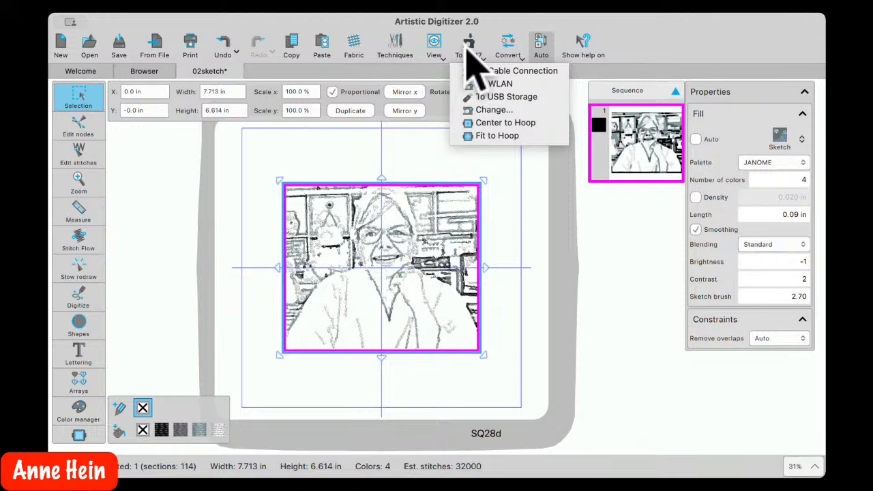
pyautogui.click(493, 136)
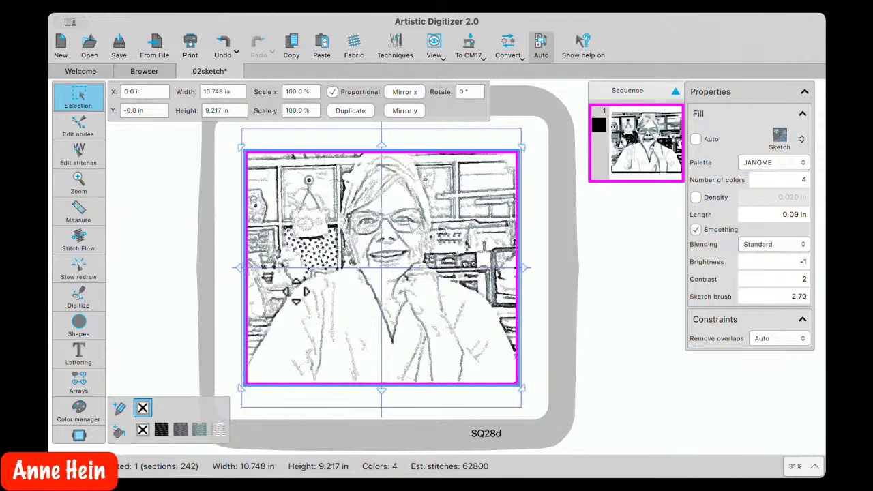
pyautogui.click(217, 41)
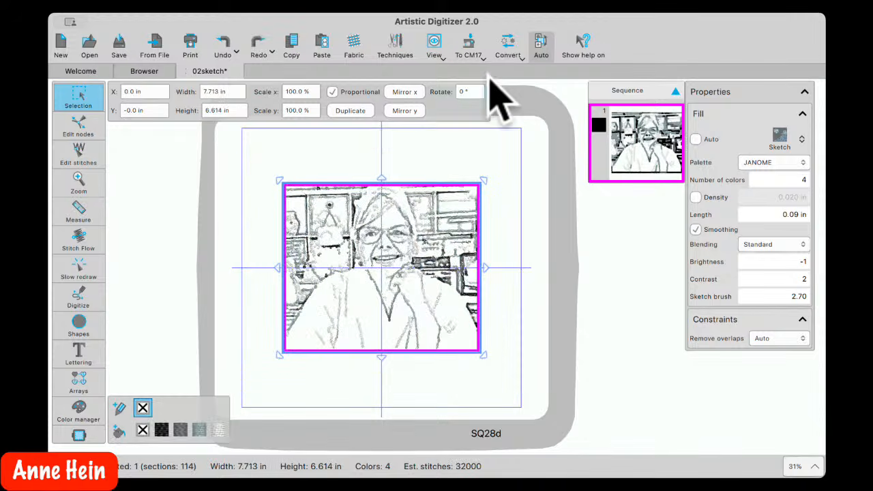
# Fit the sketch design to the SQ28d hoop and rotate it counterclockwise
pyautogui.click(470, 43)
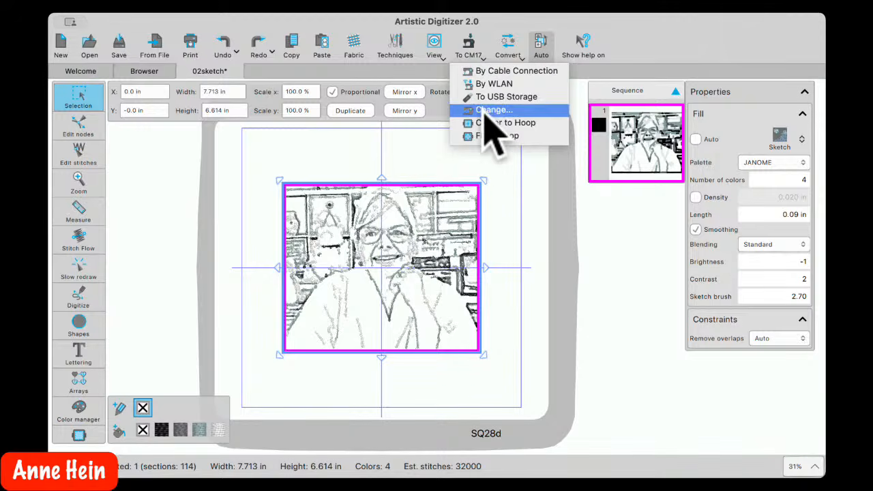
pyautogui.click(485, 137)
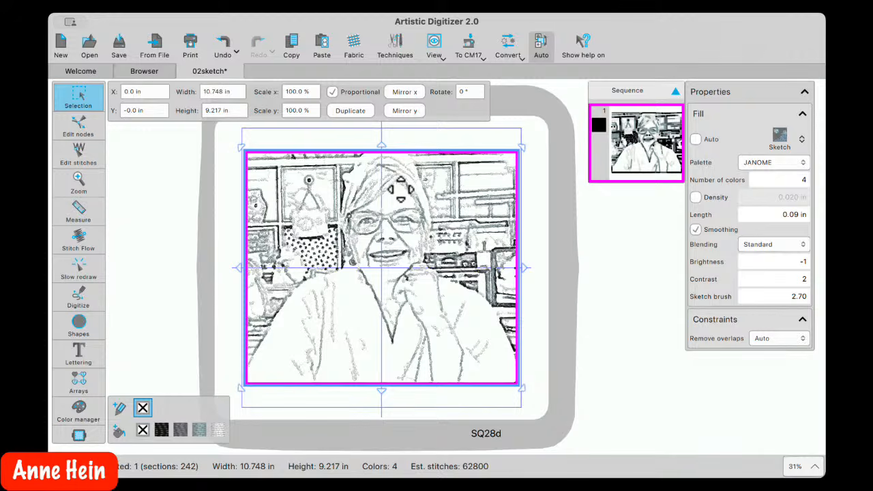
pyautogui.click(242, 148)
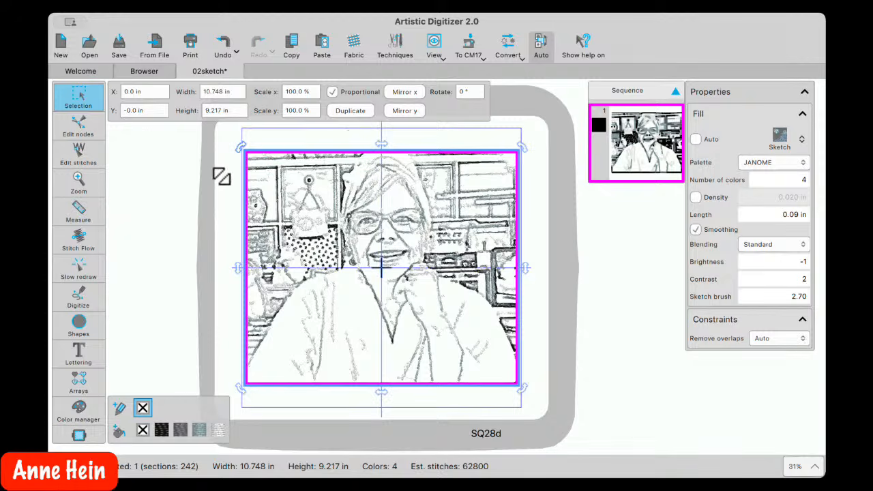
pyautogui.moveTo(242, 147); pyautogui.dragTo(229, 162)
pyautogui.moveTo(198, 217); pyautogui.dragTo(181, 250)
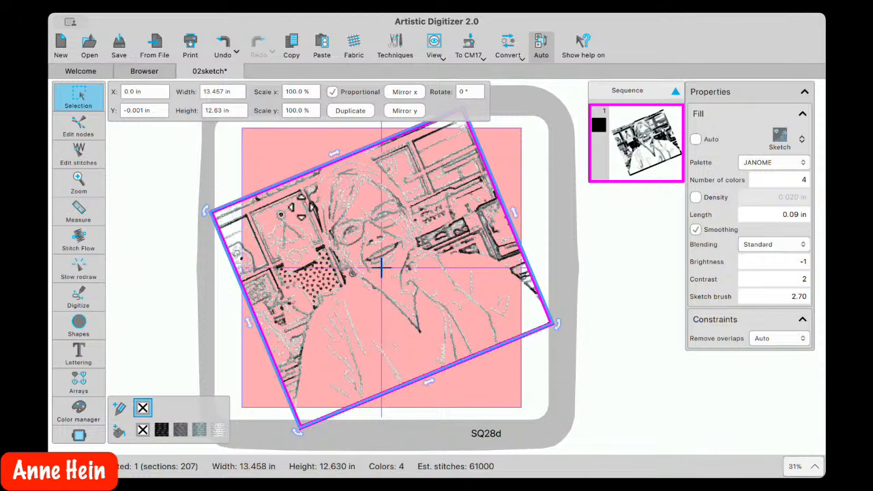
# Shrink the rotated design to about 10.55 × 9.90 in and move it near the center of the hoop
pyautogui.click(217, 208)
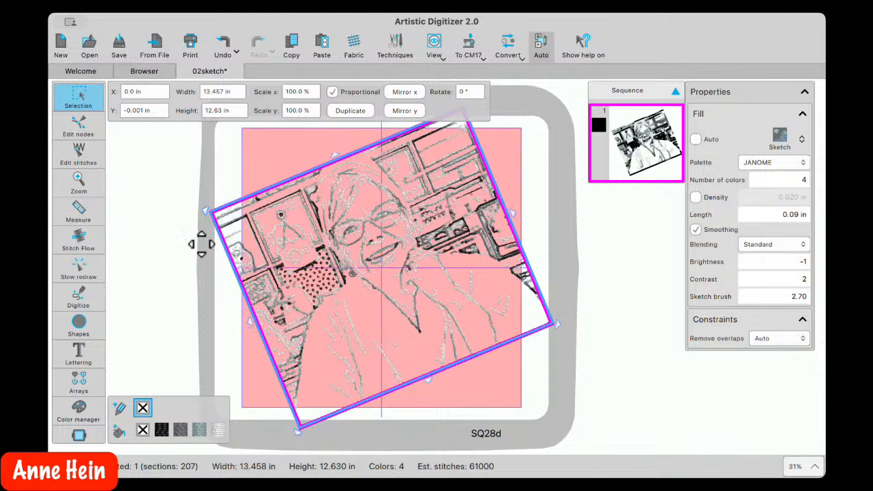
pyautogui.moveTo(205, 211)
pyautogui.mouseDown()
pyautogui.moveTo(226, 204)
pyautogui.moveTo(249, 230)
pyautogui.mouseUp()
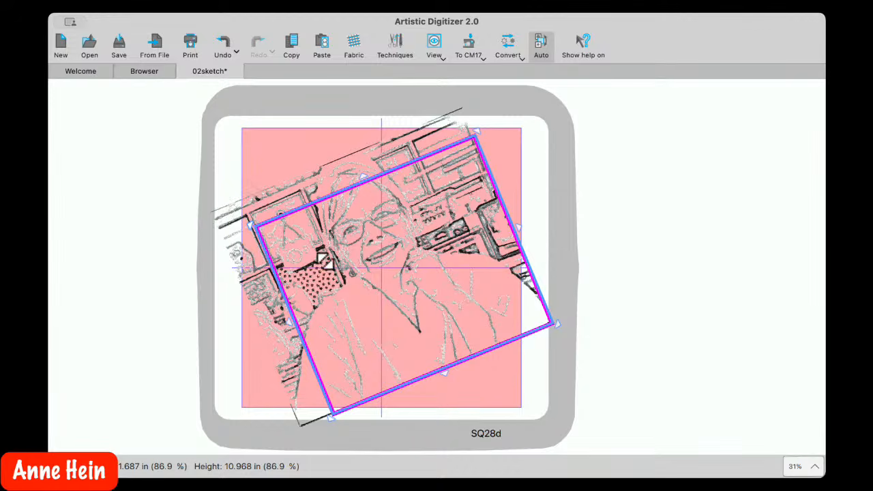
pyautogui.moveTo(555, 325)
pyautogui.mouseDown()
pyautogui.moveTo(530, 307)
pyautogui.moveTo(527, 315)
pyautogui.mouseUp()
pyautogui.moveTo(493, 408); pyautogui.dragTo(516, 390)
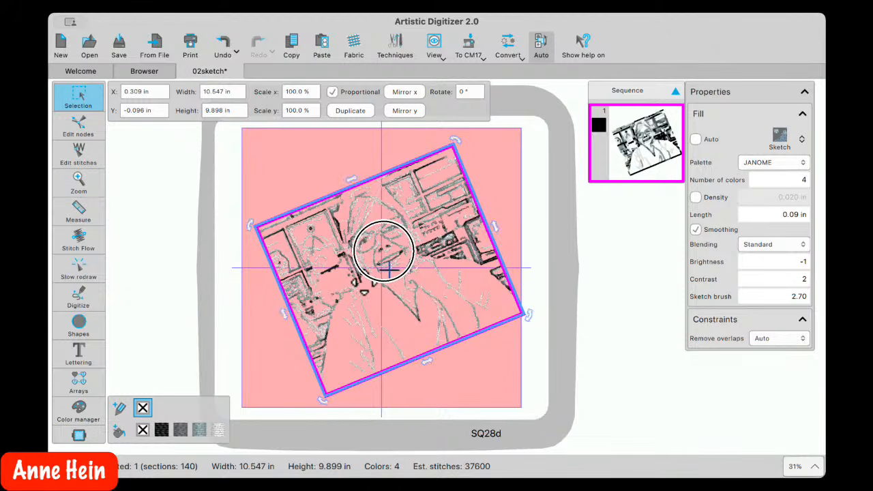
pyautogui.moveTo(383, 251); pyautogui.dragTo(376, 246)
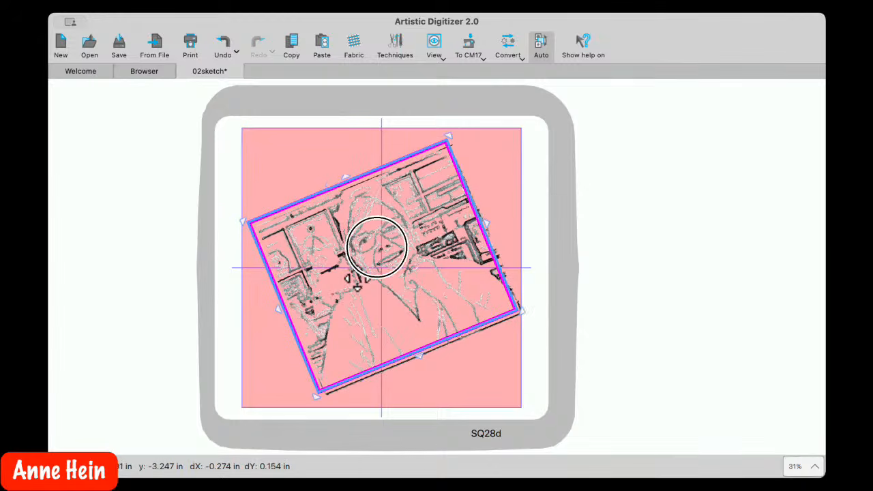
pyautogui.moveTo(455, 418); pyautogui.dragTo(456, 416)
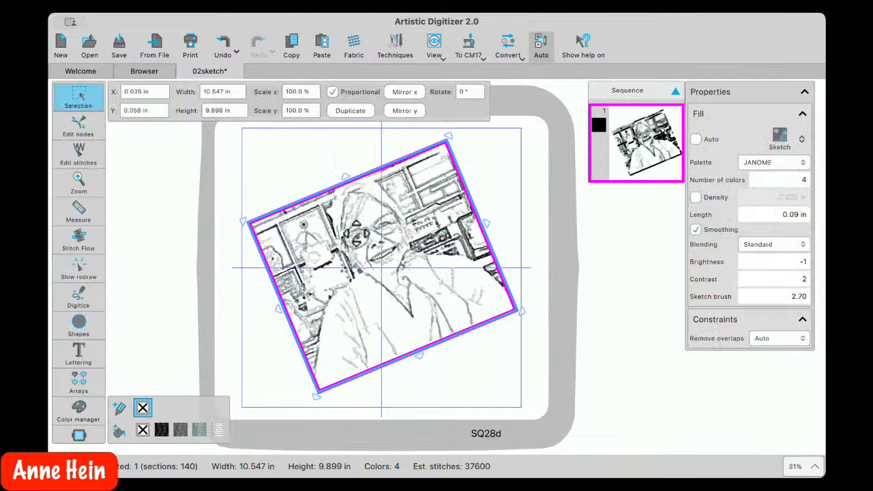
# Skew the rotated sketch design sideways, and close the 02sketch document without saving
pyautogui.moveTo(346, 176); pyautogui.dragTo(391, 156)
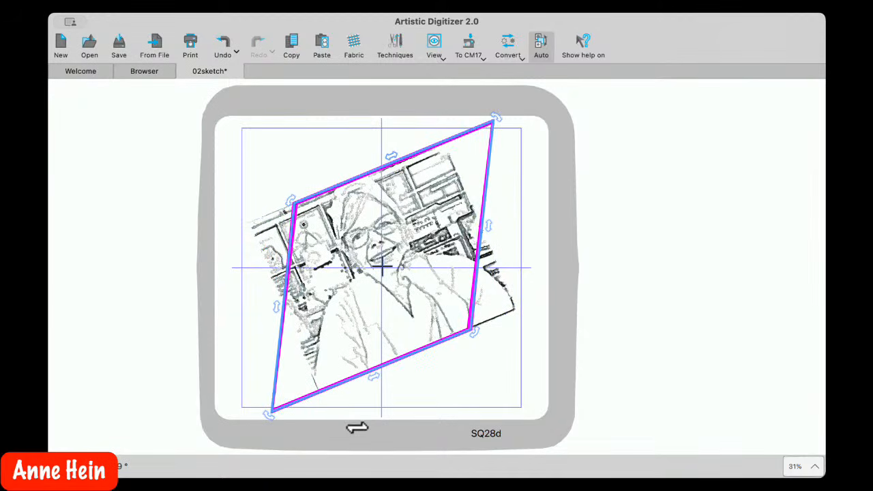
pyautogui.moveTo(358, 428); pyautogui.dragTo(357, 427)
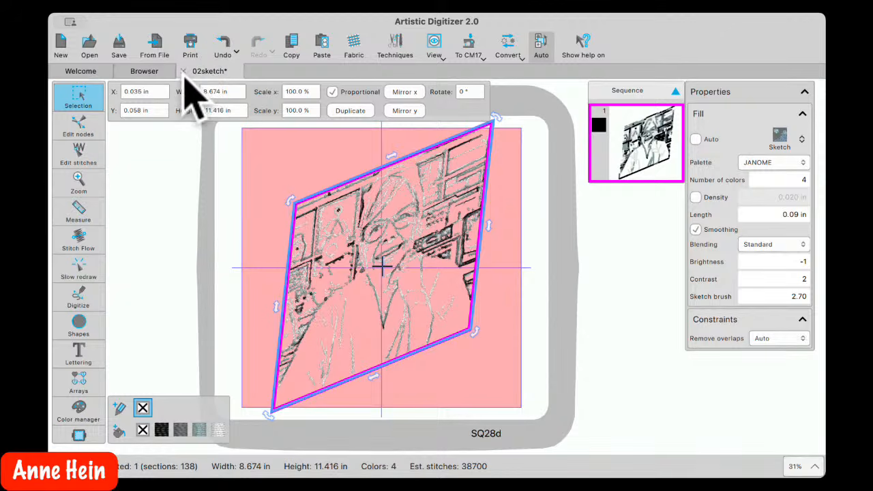
pyautogui.click(184, 71)
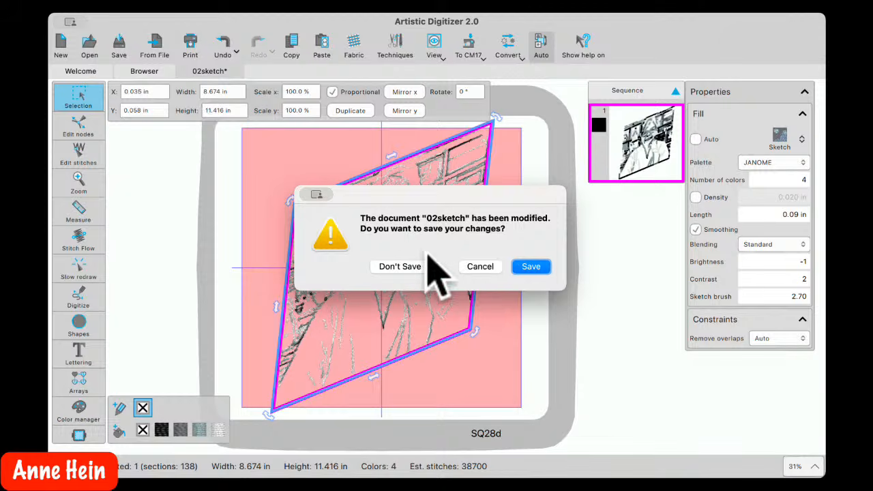
pyautogui.click(402, 267)
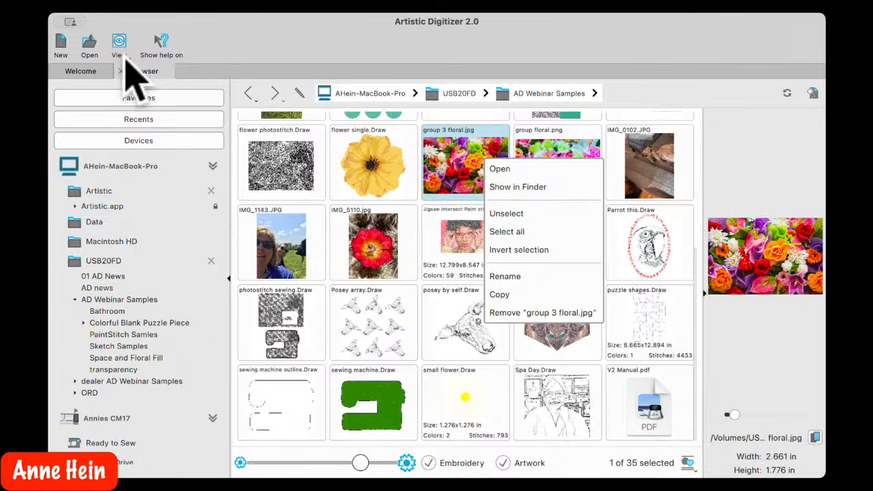
# Reopen the recent 02sketch.jpg photo as PaintStitch, cropping both sides to about 7.68 × 6.61 in
pyautogui.click(80, 73)
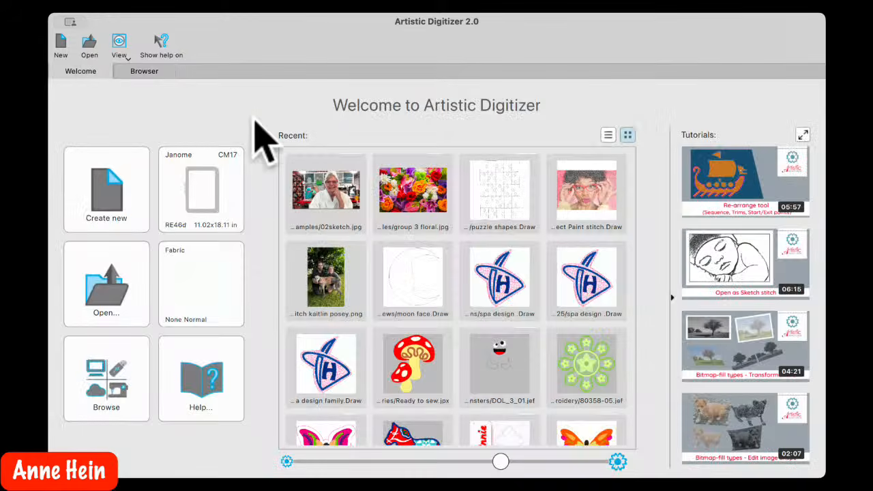
pyautogui.click(330, 199)
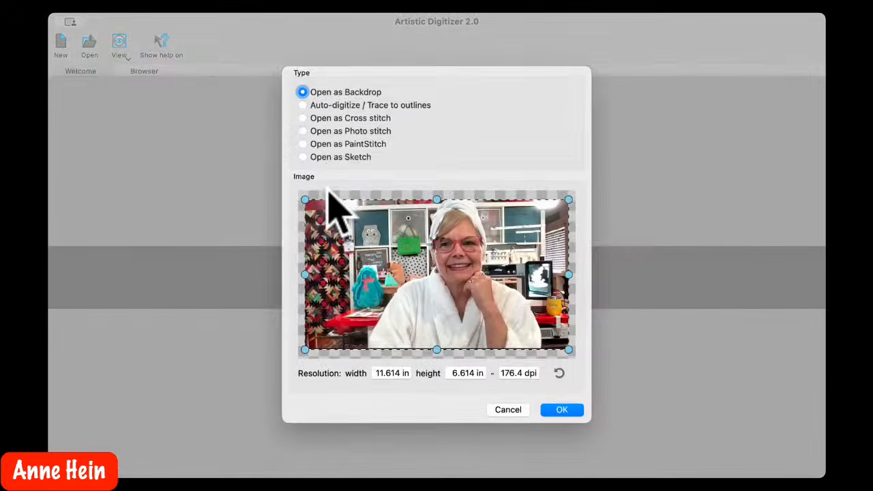
pyautogui.moveTo(306, 286); pyautogui.dragTo(364, 292)
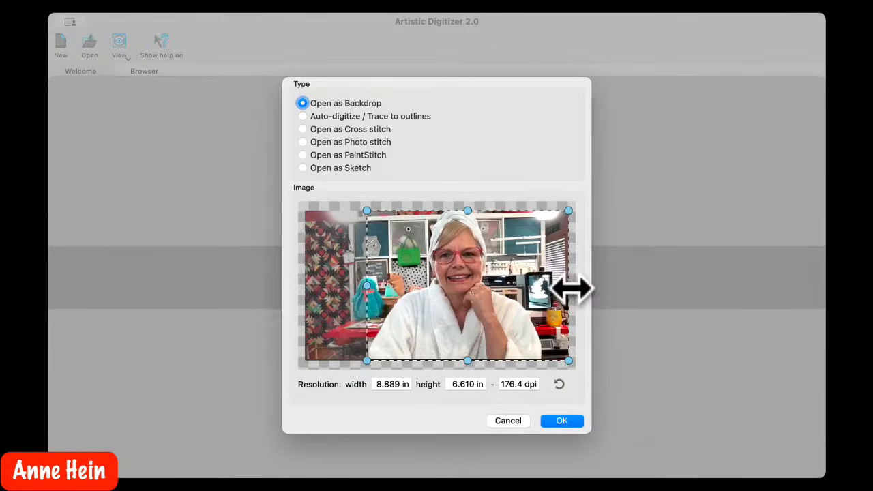
pyautogui.moveTo(569, 287); pyautogui.dragTo(542, 285)
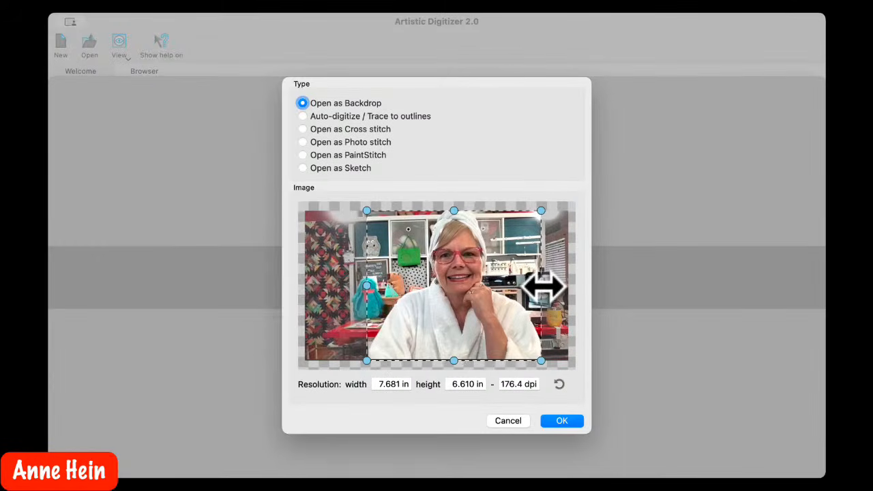
pyautogui.click(303, 155)
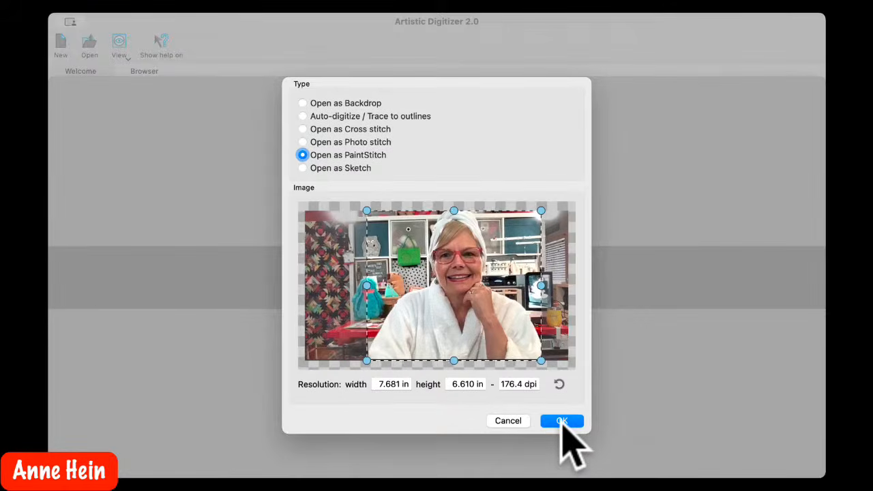
pyautogui.click(561, 420)
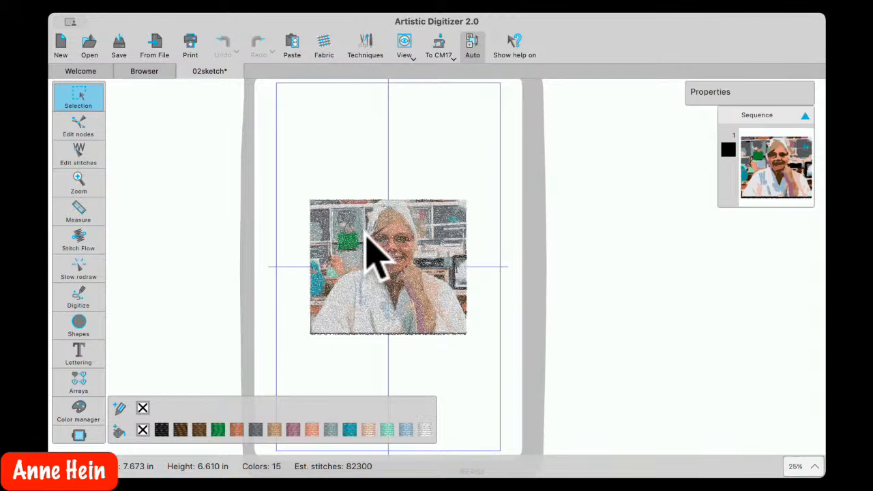
# Draw a circle about 5.99 in in diameter over the face in the PaintStitch design
pyautogui.scroll(2, 372, 255)
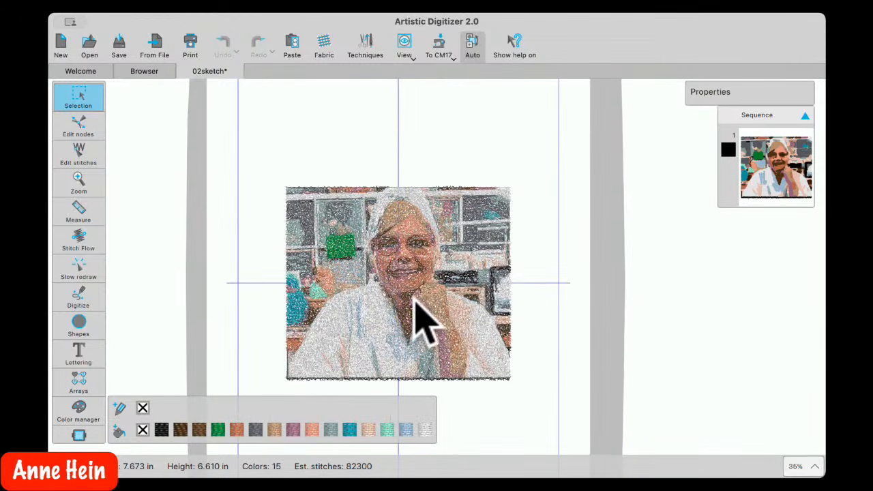
pyautogui.scroll(1, 401, 303)
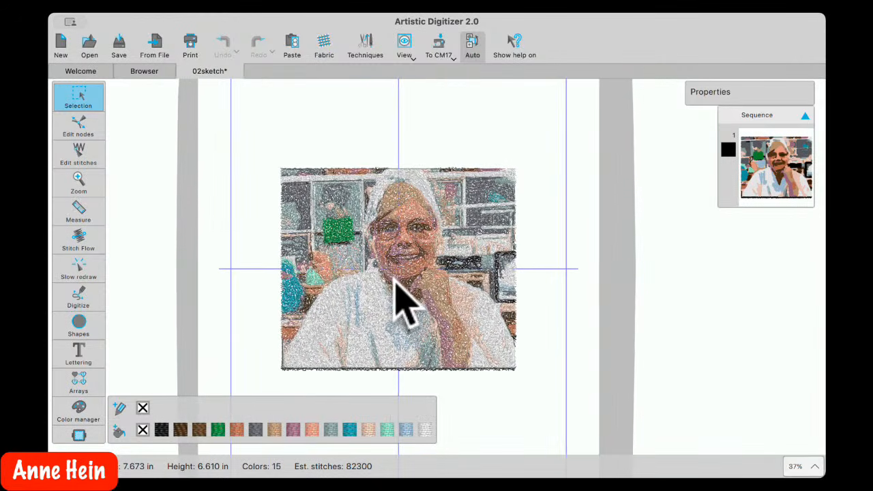
pyautogui.click(395, 281)
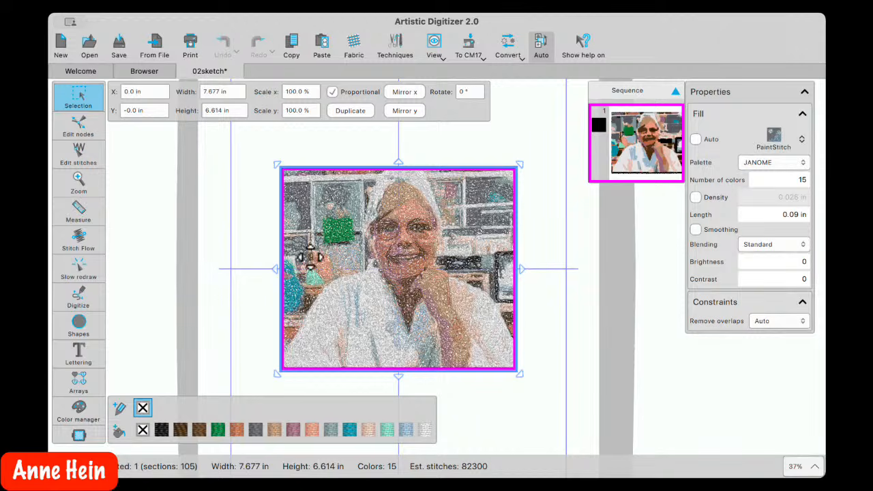
pyautogui.click(234, 318)
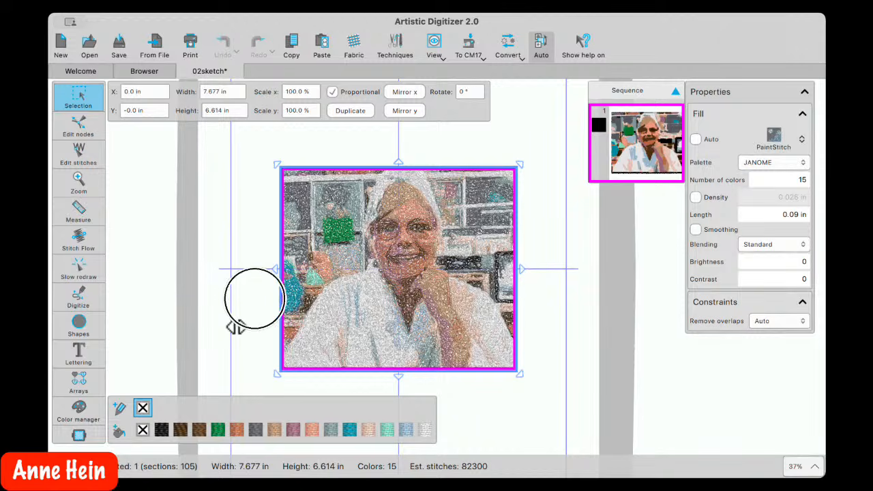
pyautogui.click(80, 325)
pyautogui.click(83, 330)
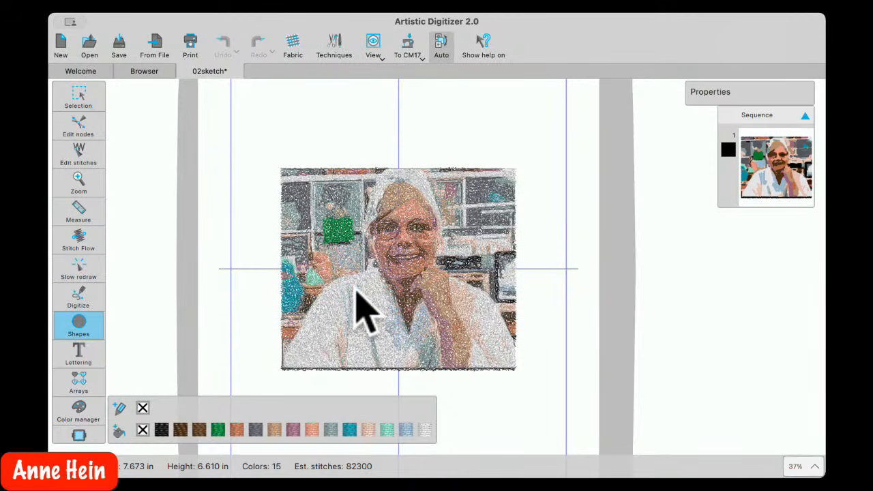
pyautogui.click(403, 269)
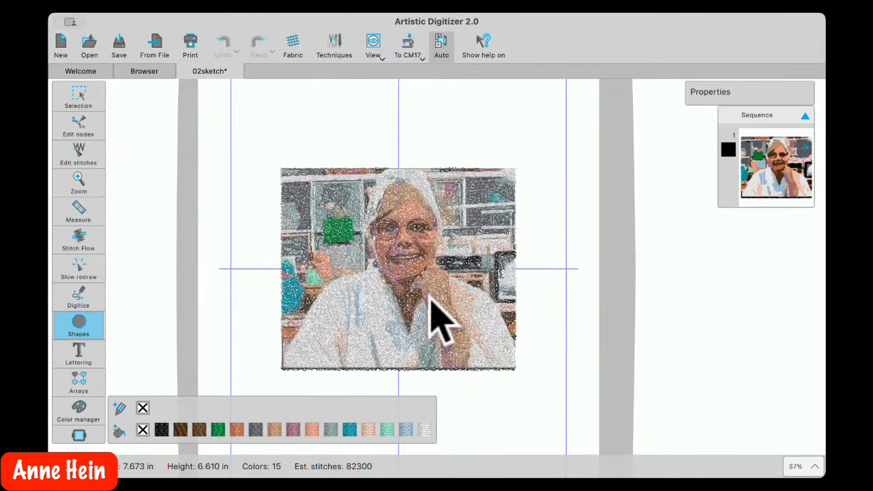
pyautogui.click(417, 292)
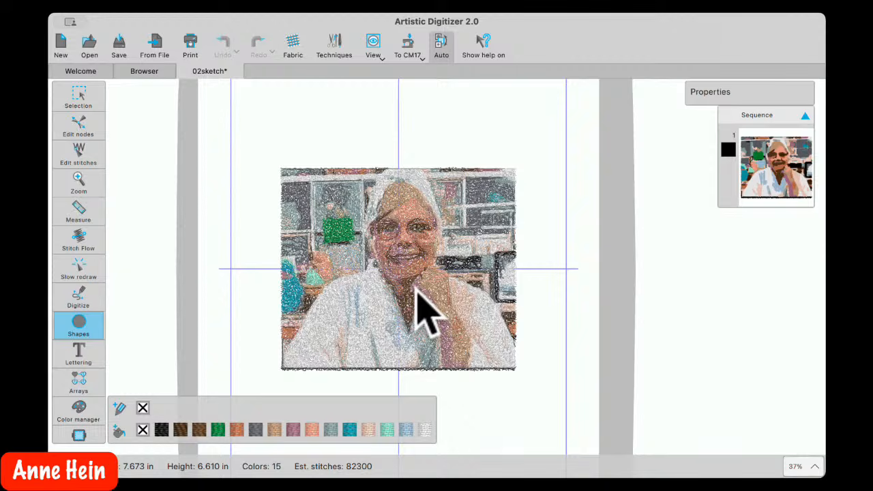
pyautogui.moveTo(416, 287); pyautogui.dragTo(502, 370)
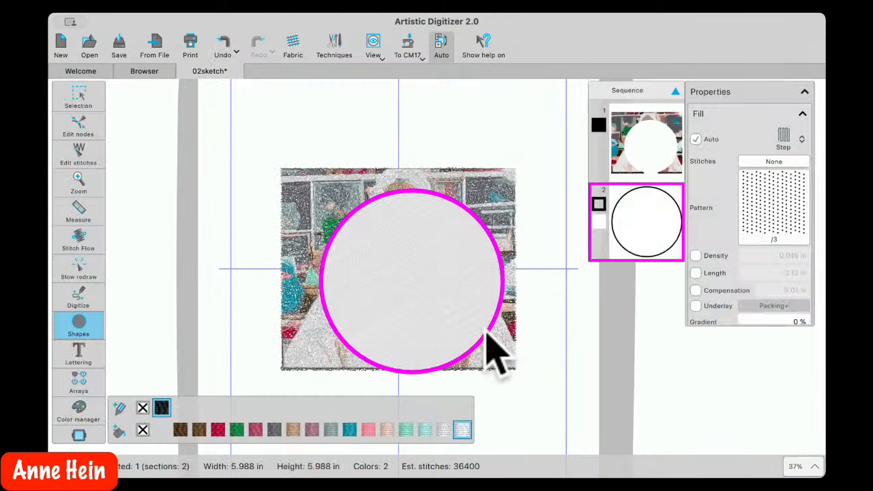
# Move the circle to about X 0.085, Y -0.018 in over the PaintStitch design and stretch its height to about 6.07 in
pyautogui.click(78, 96)
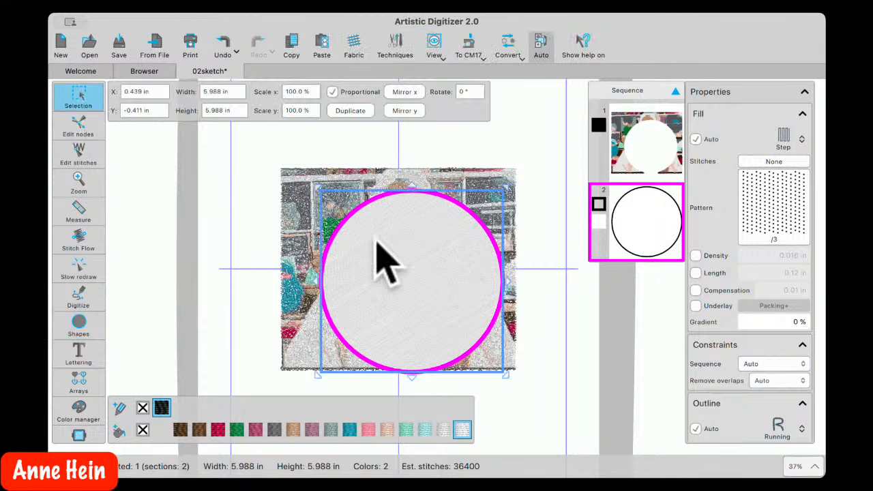
pyautogui.moveTo(389, 292)
pyautogui.mouseDown()
pyautogui.moveTo(368, 273)
pyautogui.moveTo(380, 286)
pyautogui.mouseUp()
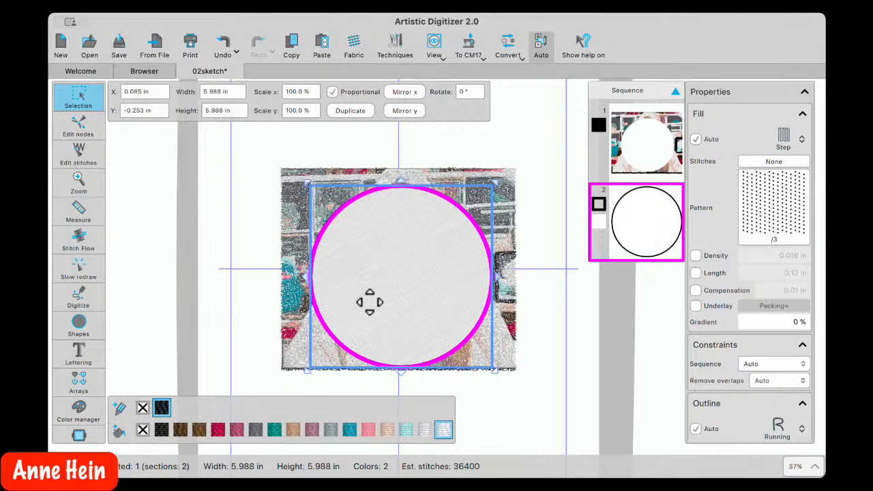
pyautogui.press('Up')
pyautogui.press('Up')
pyautogui.press('Up')
pyautogui.press('Up')
pyautogui.press('Up')
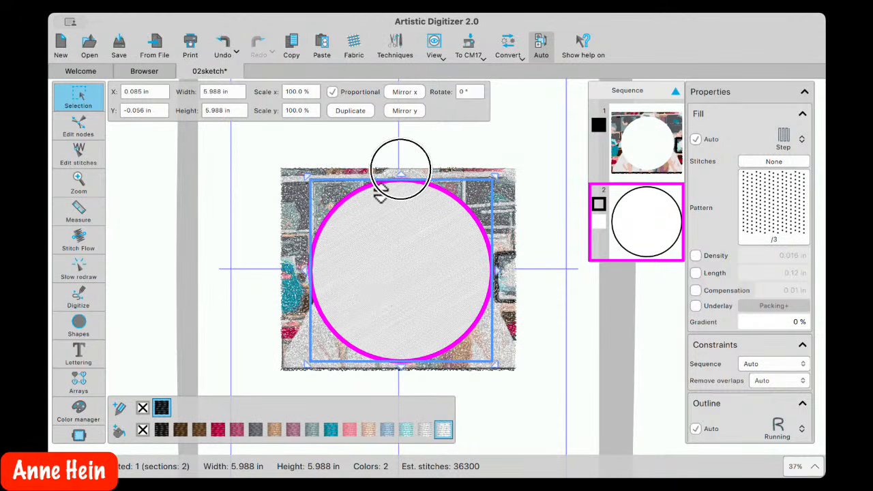
pyautogui.moveTo(381, 182); pyautogui.dragTo(385, 197)
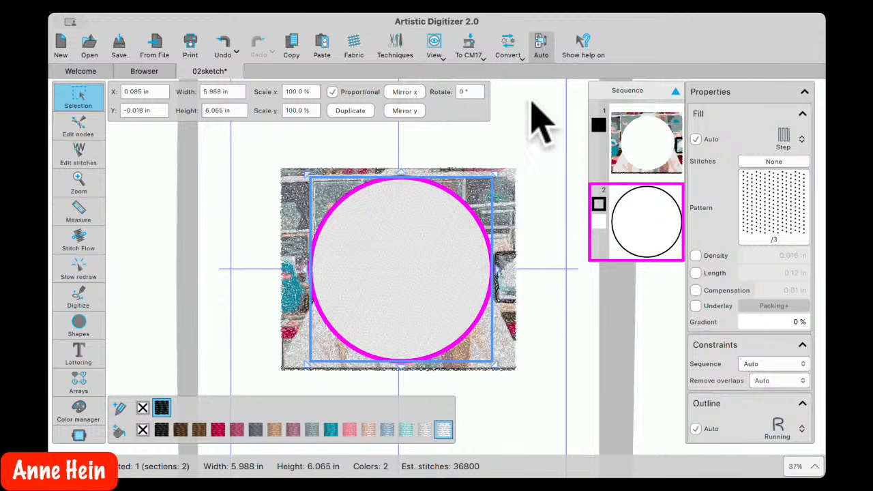
# Clip the PaintStitch design to the circle by adding it as a clipping region, and deselect the result
pyautogui.moveTo(255, 136); pyautogui.dragTo(548, 406)
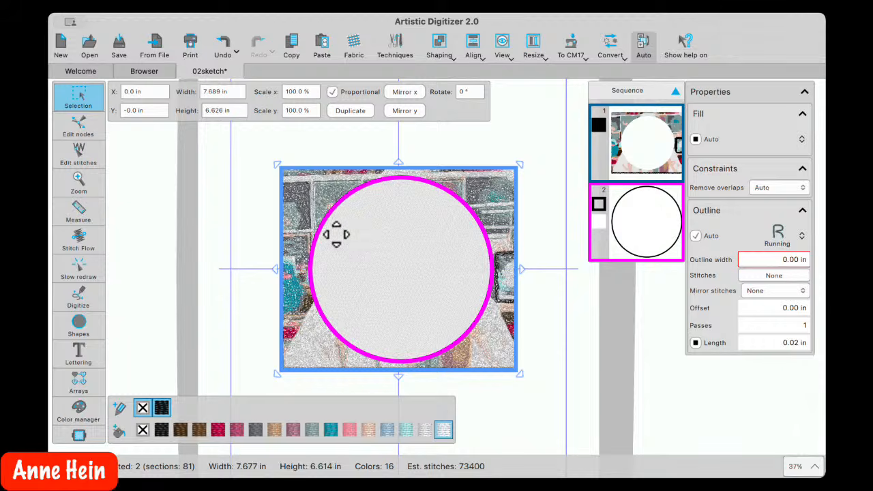
pyautogui.rightClick(356, 203)
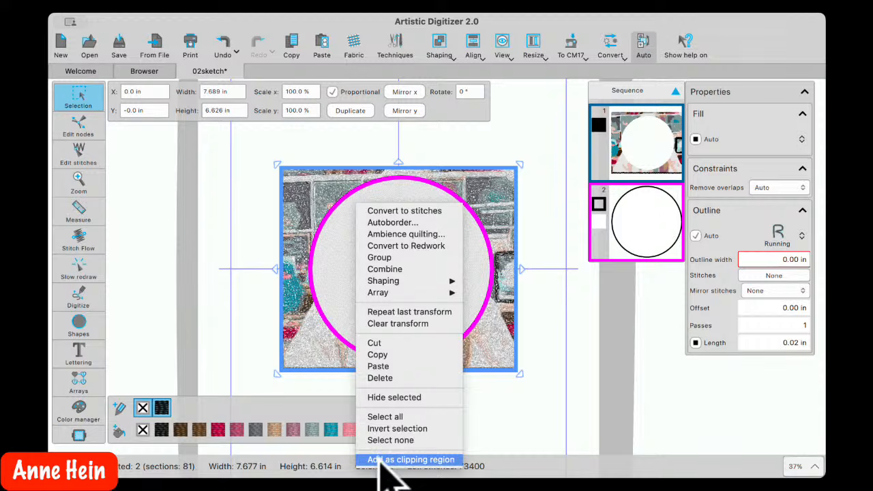
pyautogui.click(428, 460)
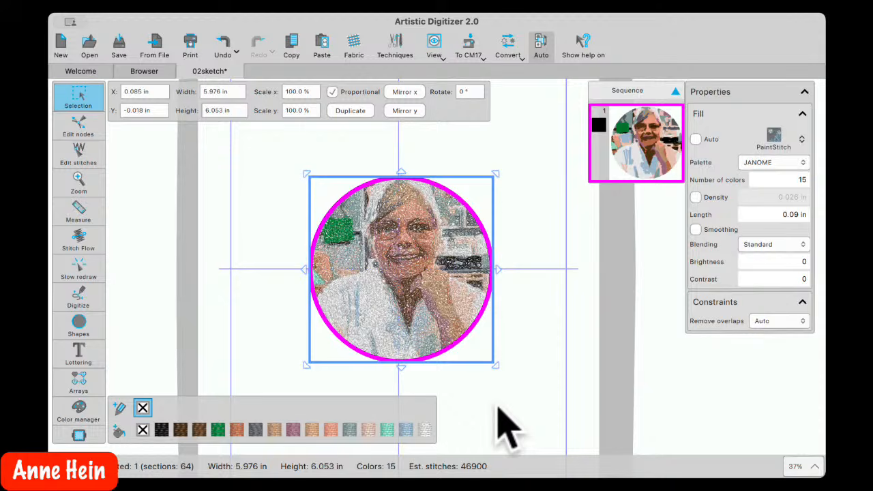
pyautogui.click(509, 316)
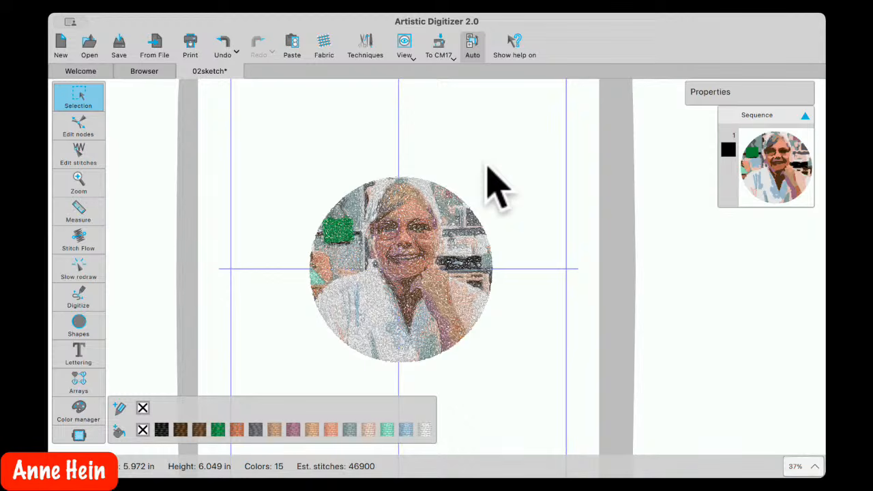
# Change the circular PaintStitch design's fill to Artwork and duplicate the circular photo in place
pyautogui.click(384, 270)
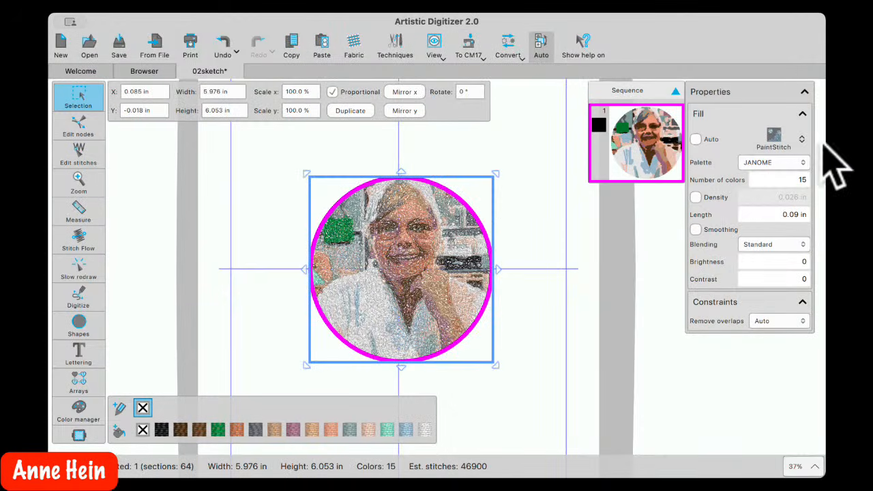
pyautogui.click(802, 139)
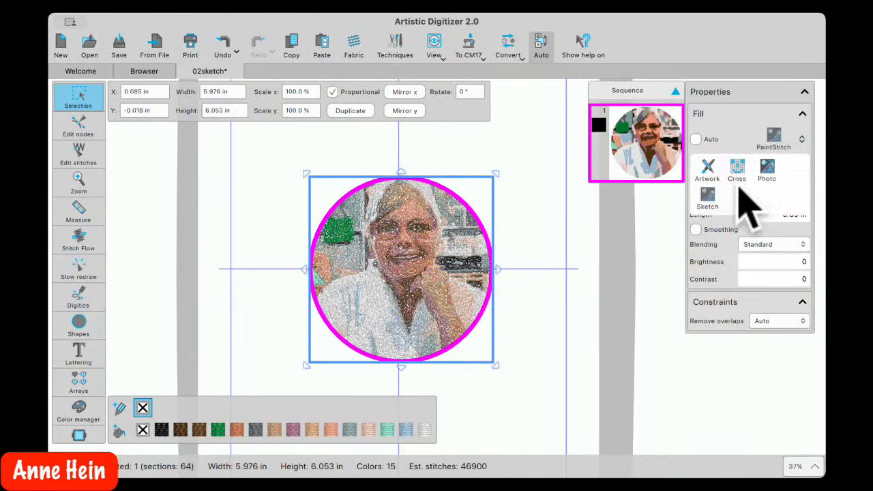
pyautogui.click(708, 168)
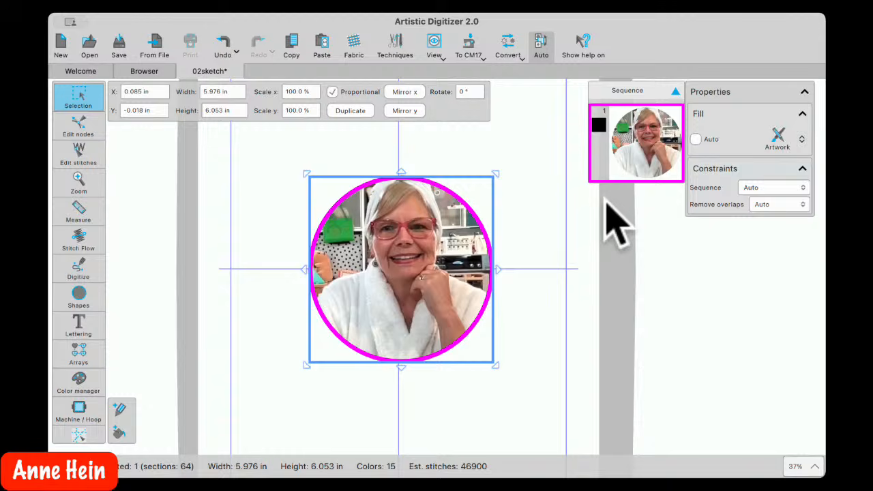
pyautogui.click(551, 227)
pyautogui.click(433, 269)
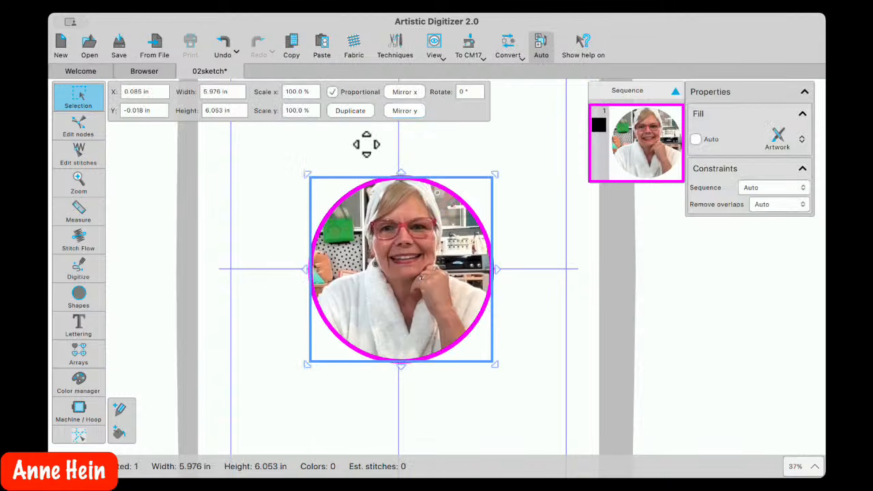
pyautogui.click(350, 111)
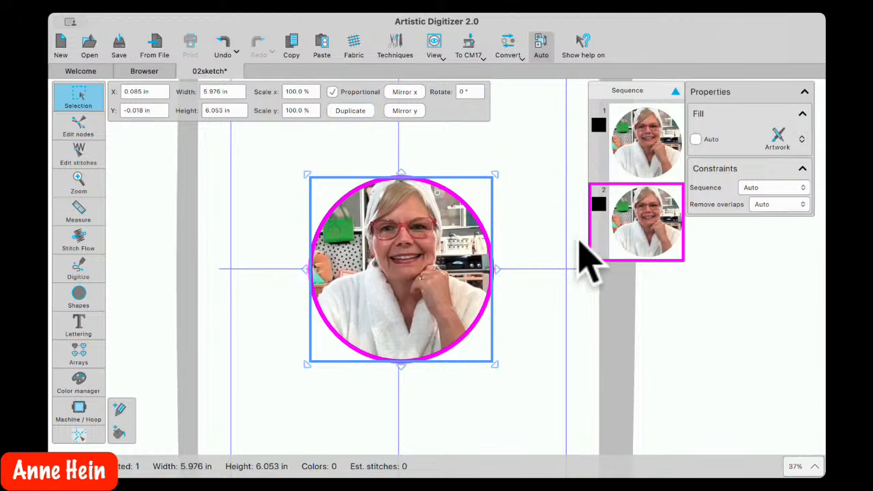
pyautogui.click(443, 162)
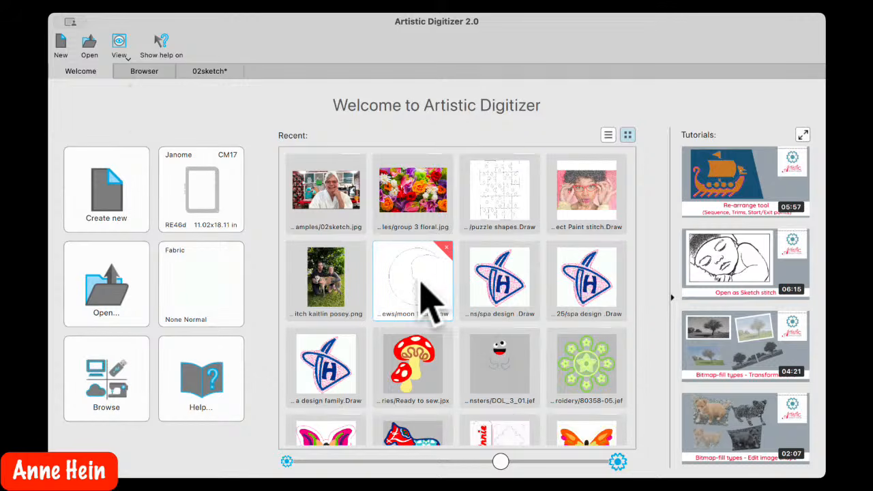
# Open the recent moon face design and copy its crescent outline into the 02sketch design
pyautogui.click(419, 280)
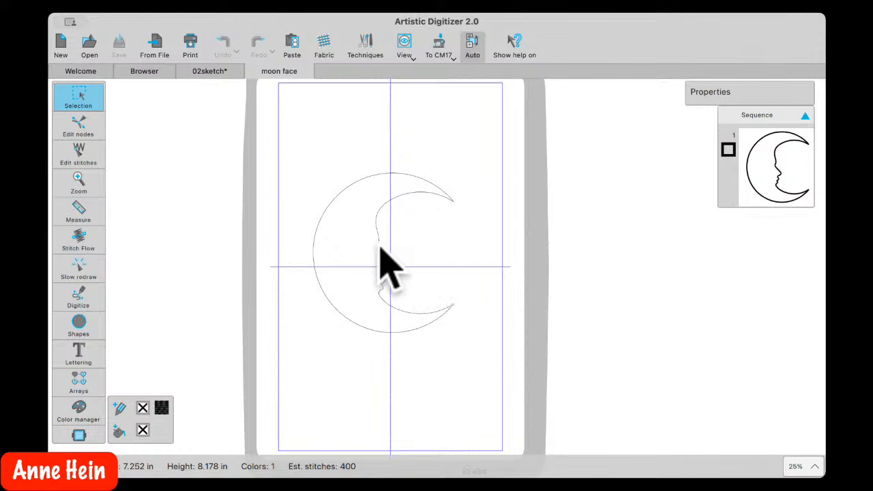
pyautogui.click(359, 276)
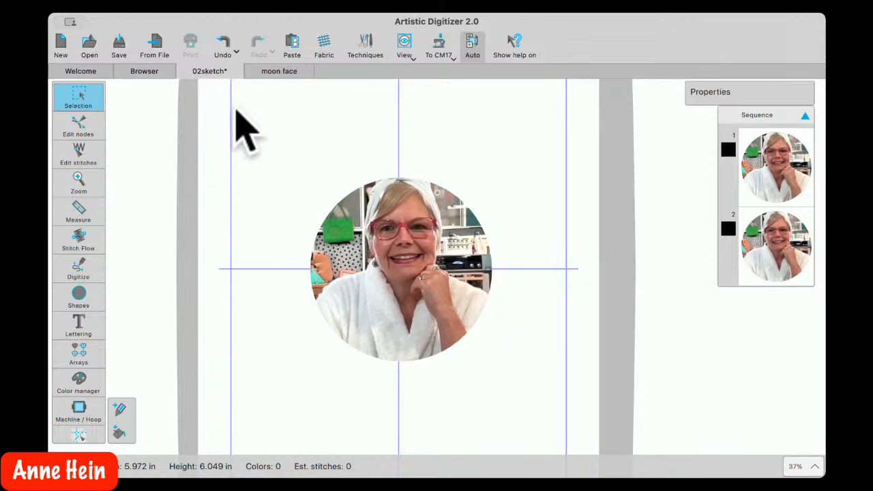
pyautogui.click(293, 46)
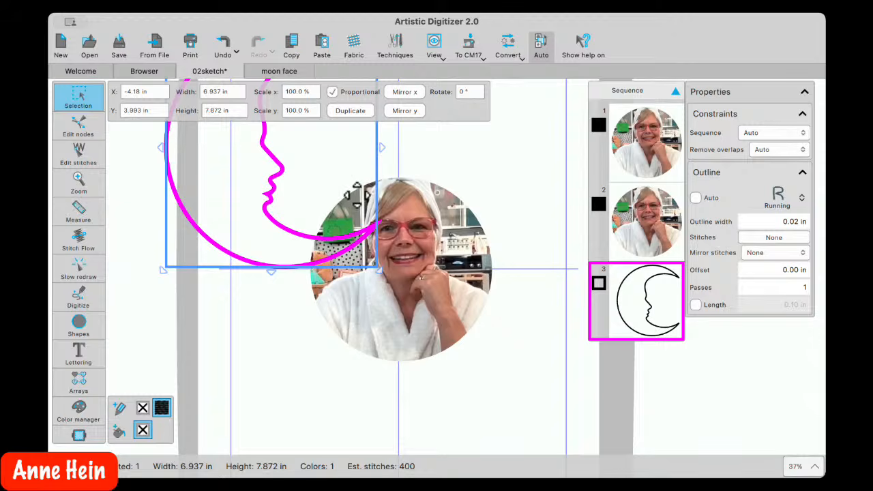
# Move the moon outline over the circular photo and scale it proportionally to about 5.09 × 5.78 in
pyautogui.moveTo(356, 195); pyautogui.dragTo(477, 329)
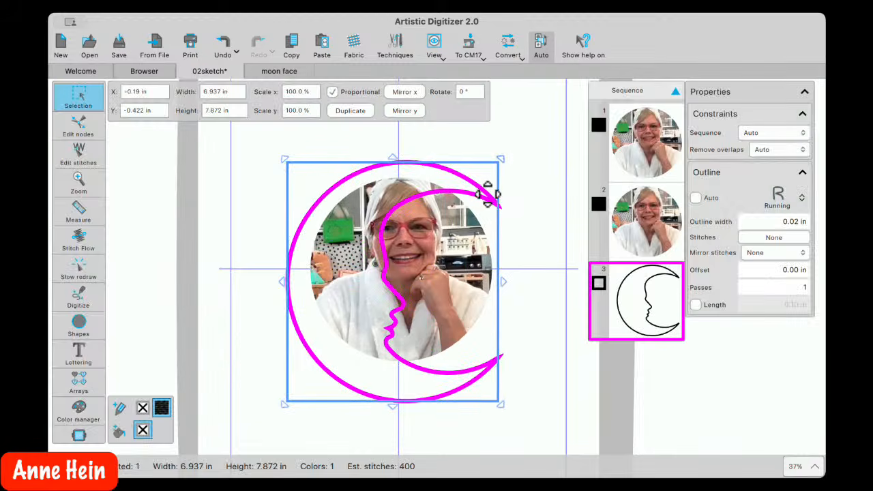
pyautogui.moveTo(500, 160); pyautogui.dragTo(439, 230)
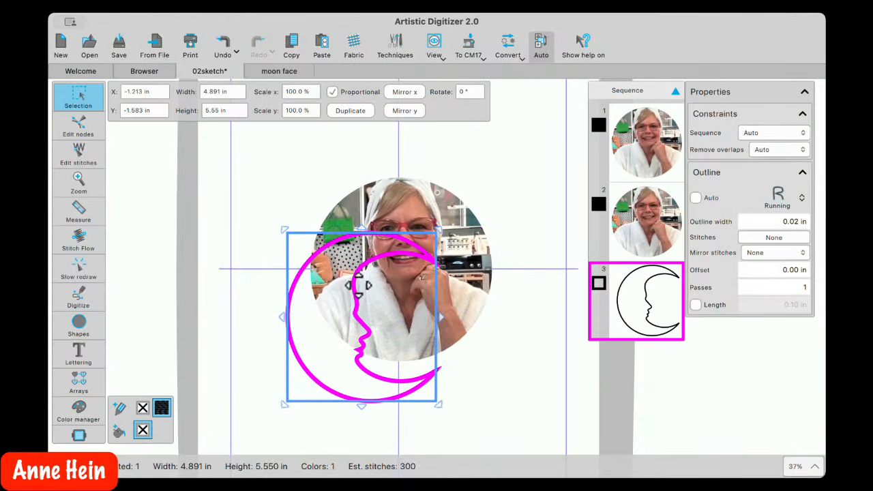
pyautogui.moveTo(361, 290); pyautogui.dragTo(386, 240)
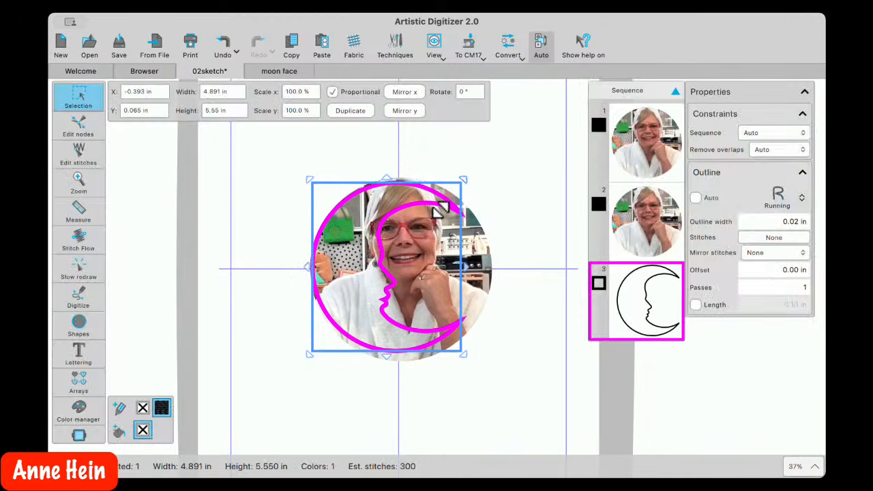
pyautogui.moveTo(476, 175); pyautogui.dragTo(477, 173)
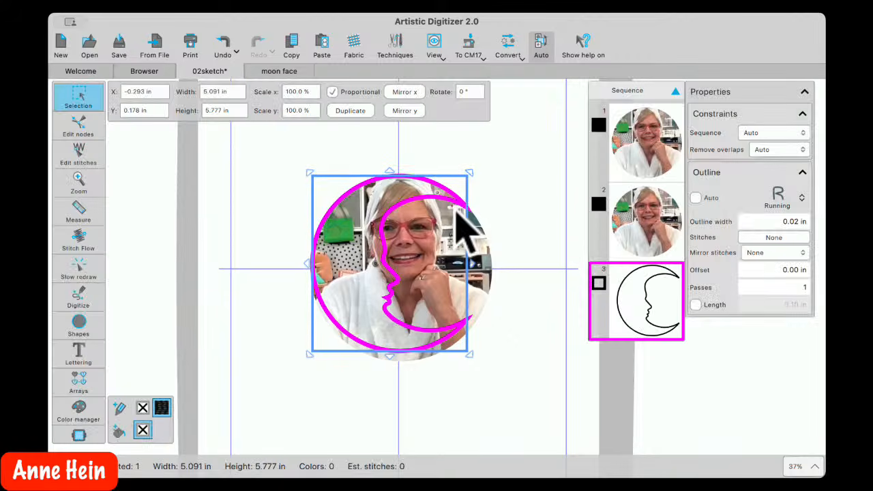
# Rotate the moon outline slightly counterclockwise and move it to about X -0.511, Y 0.32 in
pyautogui.click(287, 210)
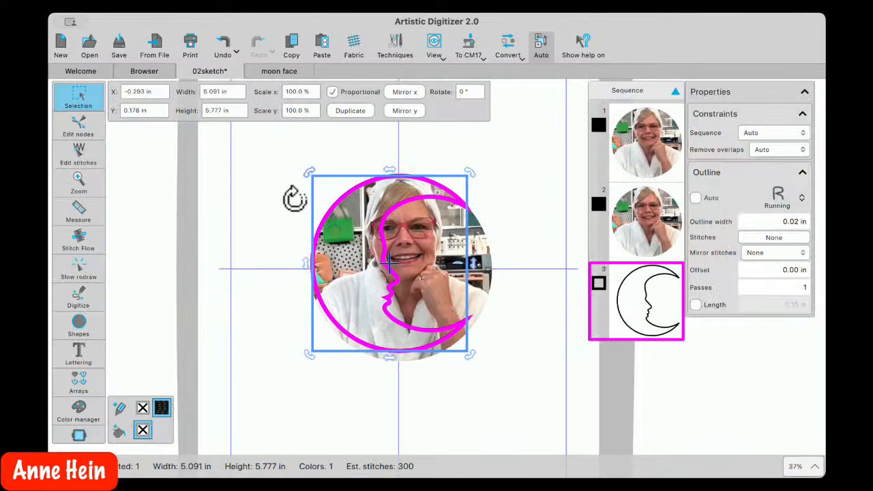
pyautogui.moveTo(308, 172); pyautogui.dragTo(296, 186)
pyautogui.moveTo(382, 210); pyautogui.dragTo(369, 200)
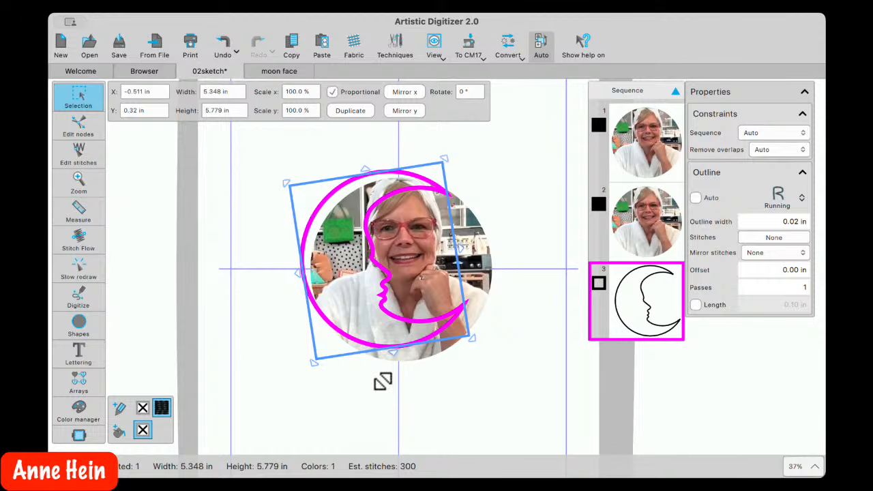
# Stretch the rotated moon outline's height and narrow its width to fit the circular photo, at about 5.16 × 5.88 in
pyautogui.moveTo(394, 355); pyautogui.dragTo(388, 382)
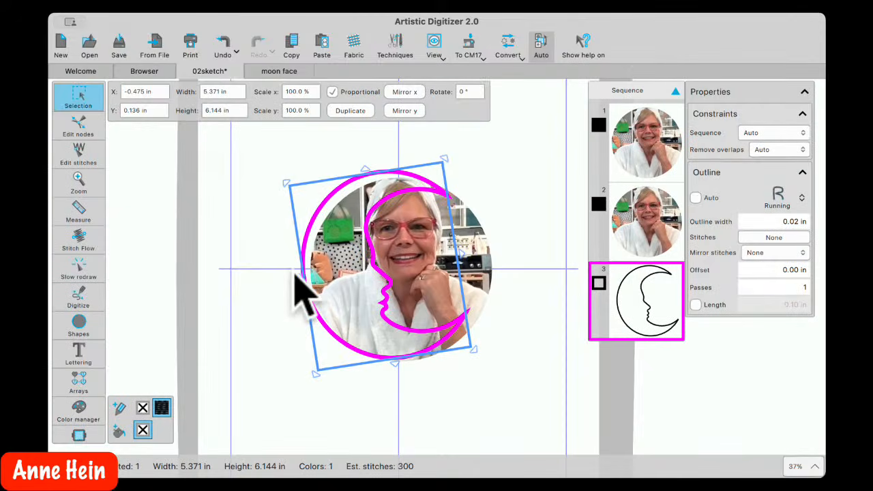
pyautogui.moveTo(273, 307); pyautogui.dragTo(306, 269)
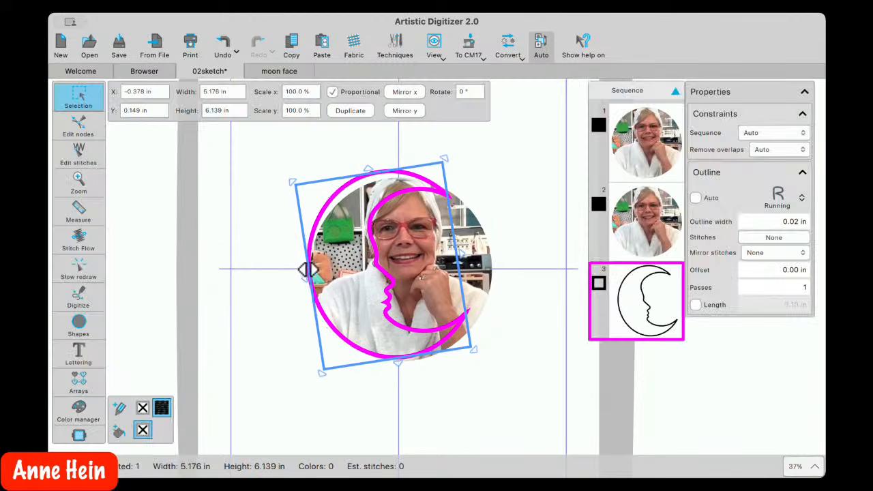
pyautogui.moveTo(369, 168); pyautogui.dragTo(371, 172)
pyautogui.click(370, 150)
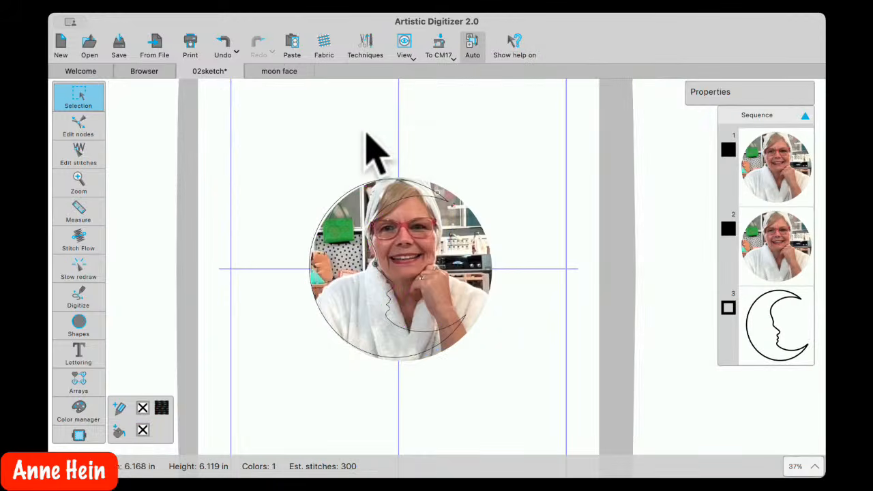
# Enlarge the moon outline proportionally to about 5.58 × 6.36 in so it reaches beyond the photo's edge
pyautogui.click(403, 208)
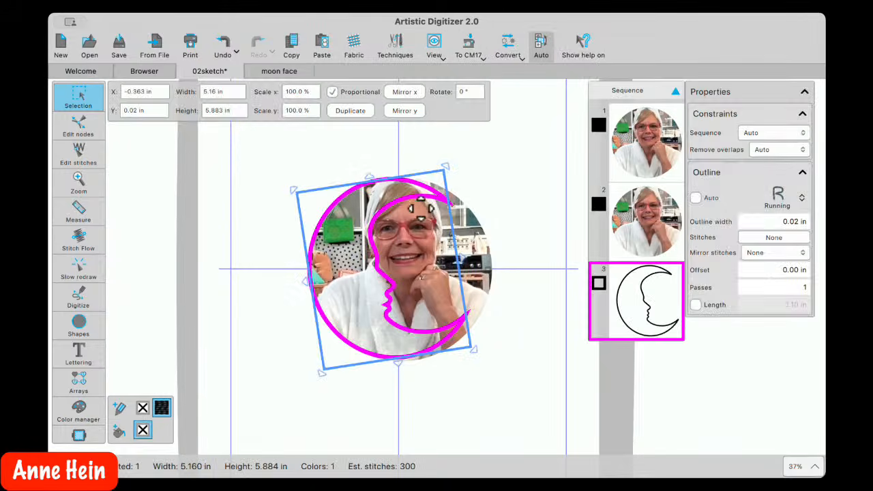
pyautogui.moveTo(444, 166); pyautogui.dragTo(449, 160)
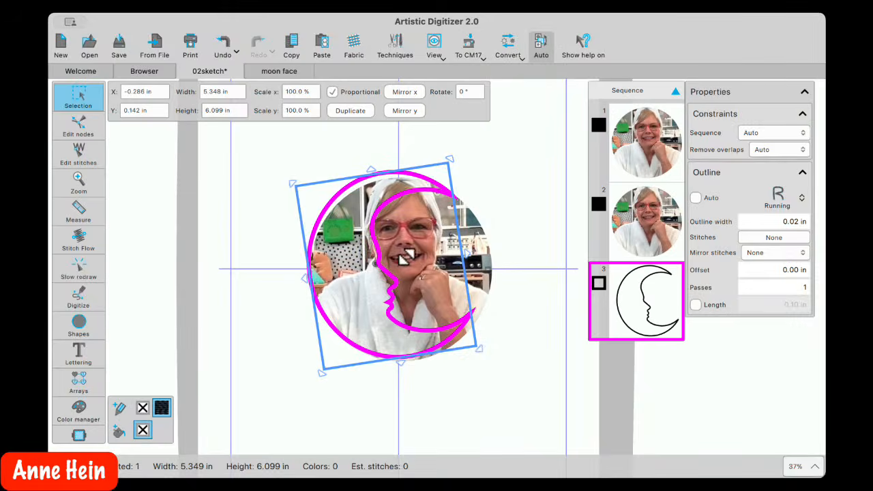
pyautogui.moveTo(480, 350); pyautogui.dragTo(485, 356)
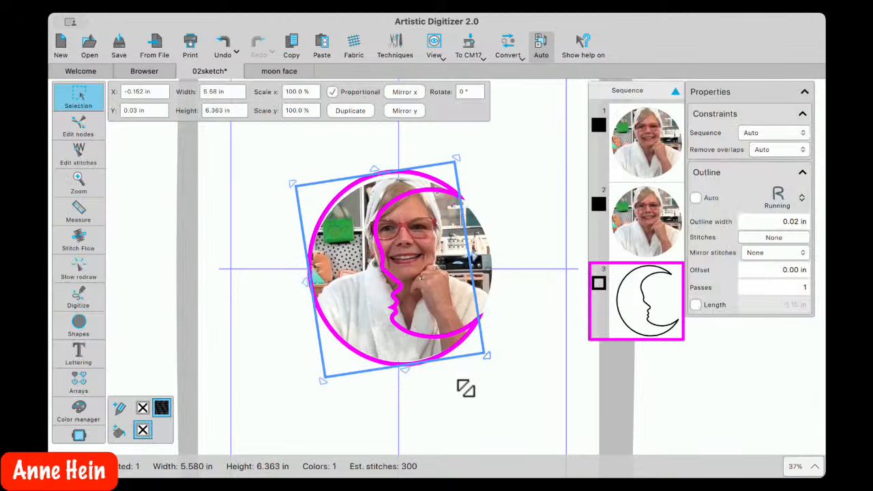
pyautogui.click(503, 182)
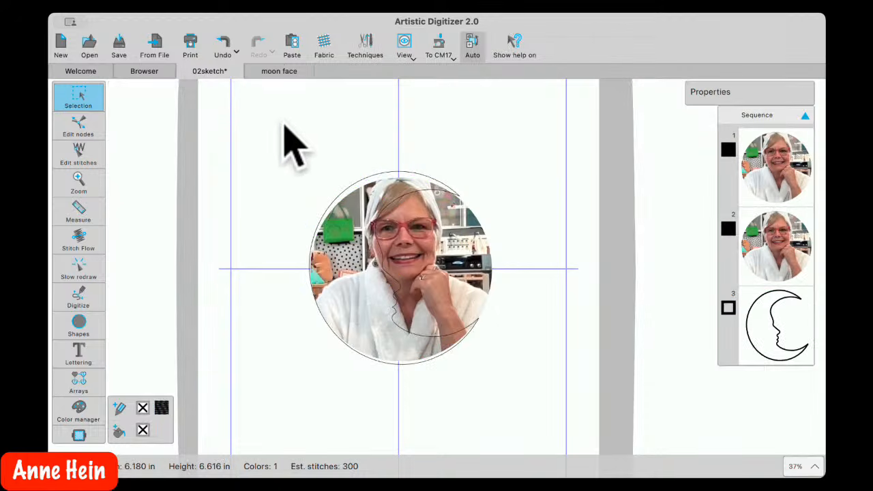
# Trim both photo copies with the moon outline into a crescent and a face piece, and delete the outline
pyautogui.moveTo(284, 124); pyautogui.dragTo(515, 403)
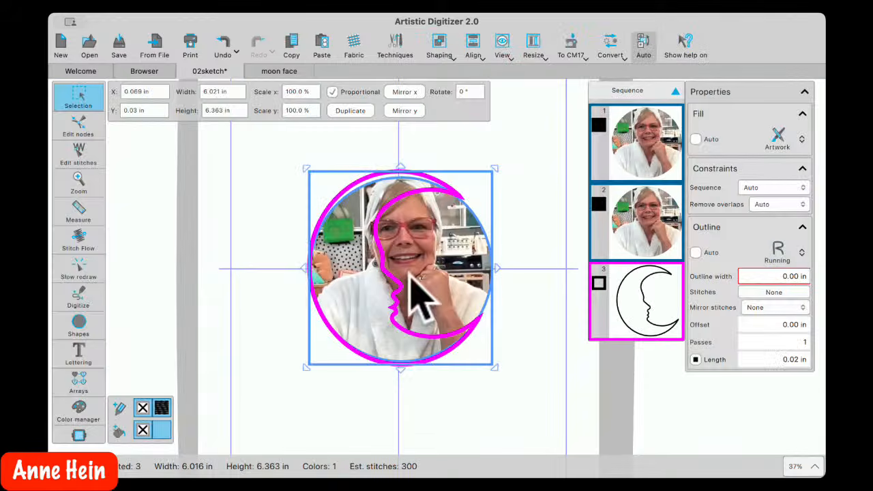
pyautogui.rightClick(357, 214)
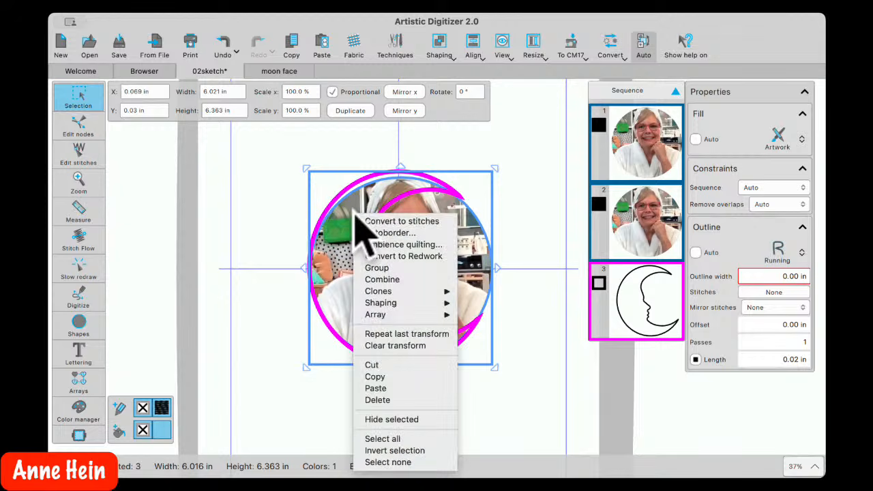
pyautogui.moveTo(375, 304)
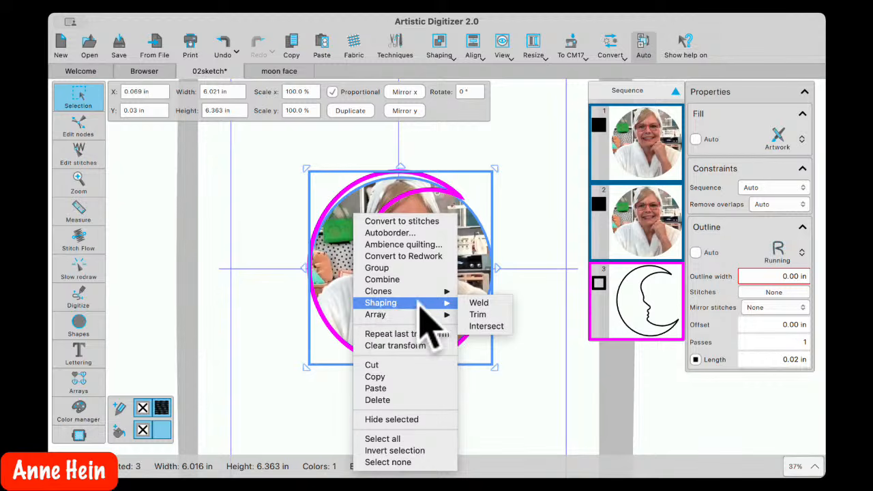
pyautogui.click(478, 315)
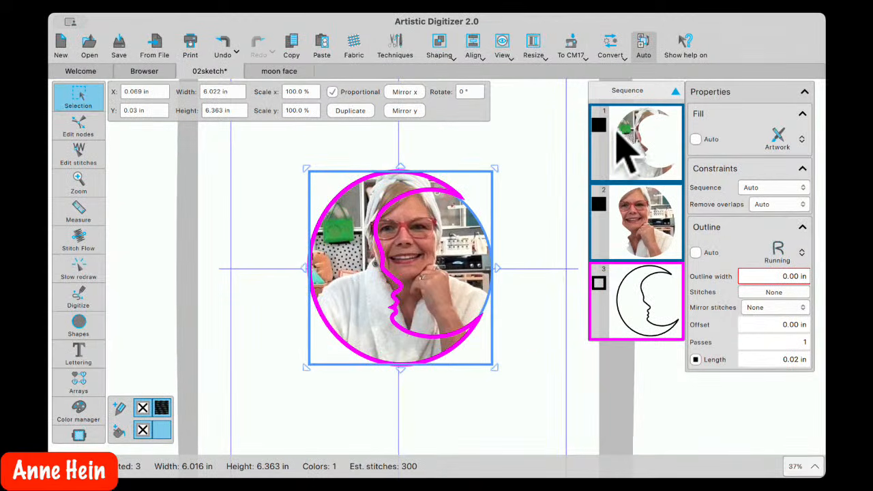
pyautogui.click(530, 180)
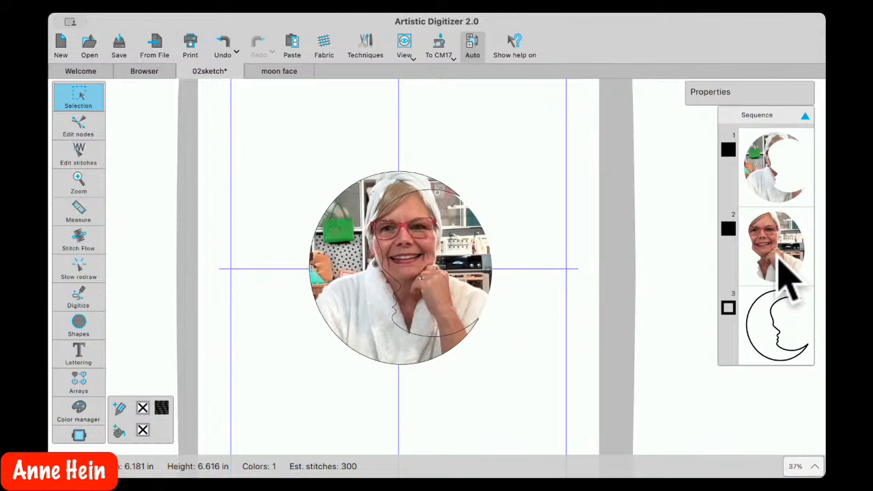
pyautogui.click(772, 326)
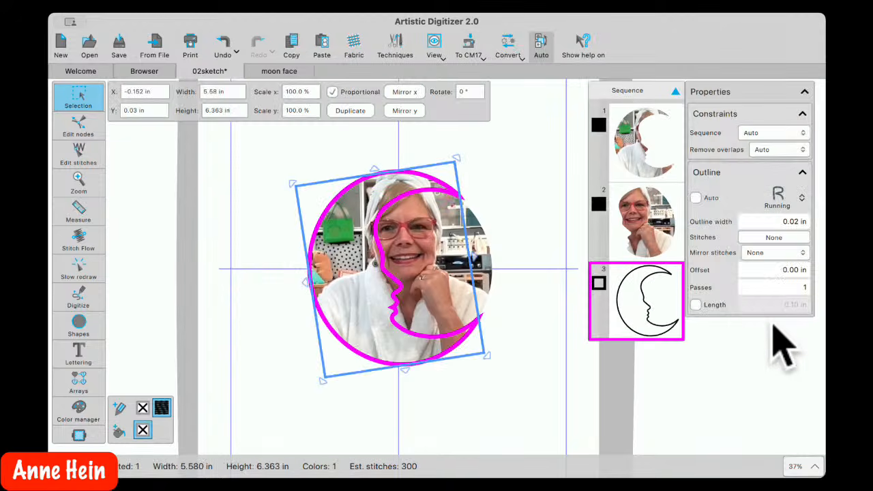
pyautogui.press('Delete')
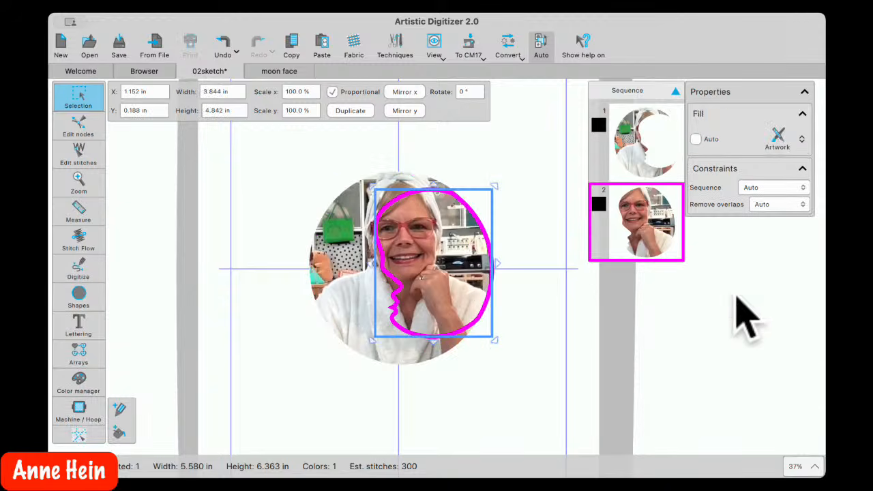
# Apply a Sketch fill to the face piece and a PaintStitch fill to the crescent piece, and inspect the combined design
pyautogui.click(802, 138)
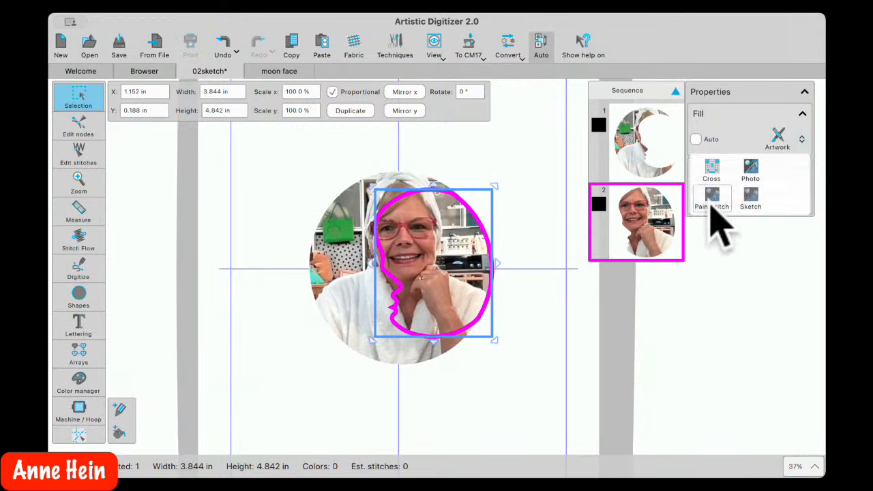
pyautogui.click(751, 197)
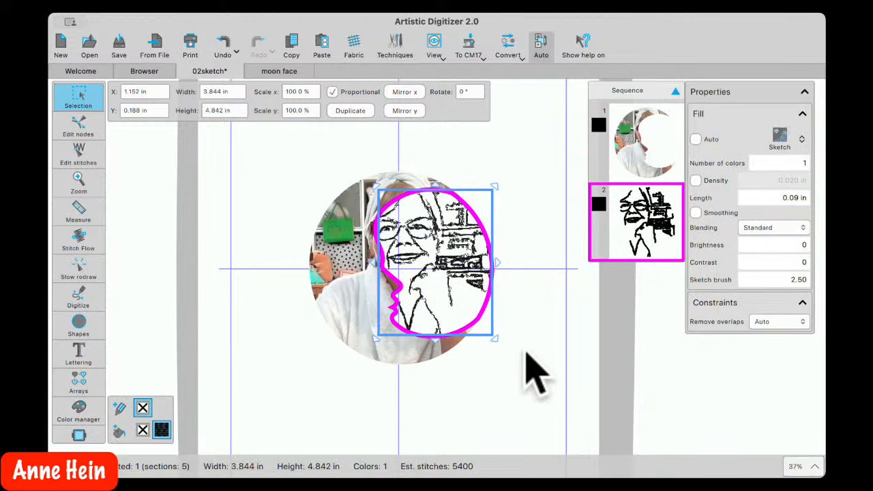
pyautogui.click(631, 140)
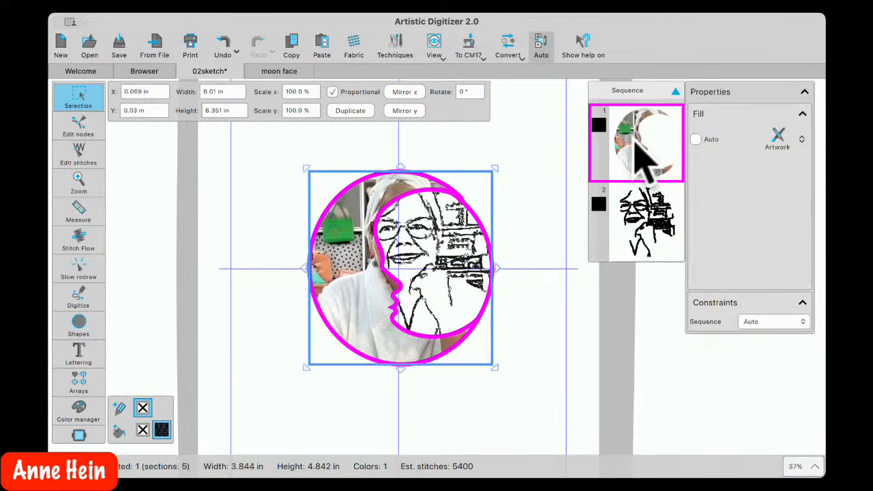
pyautogui.click(802, 139)
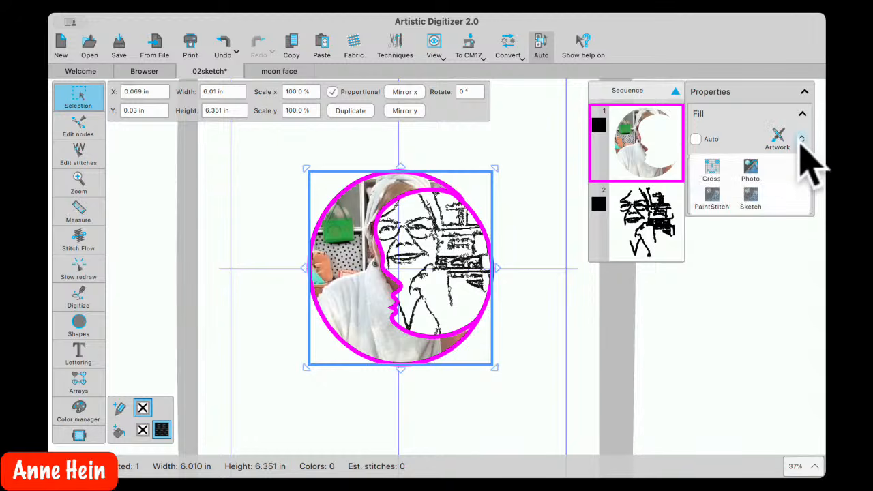
pyautogui.click(717, 198)
pyautogui.click(523, 304)
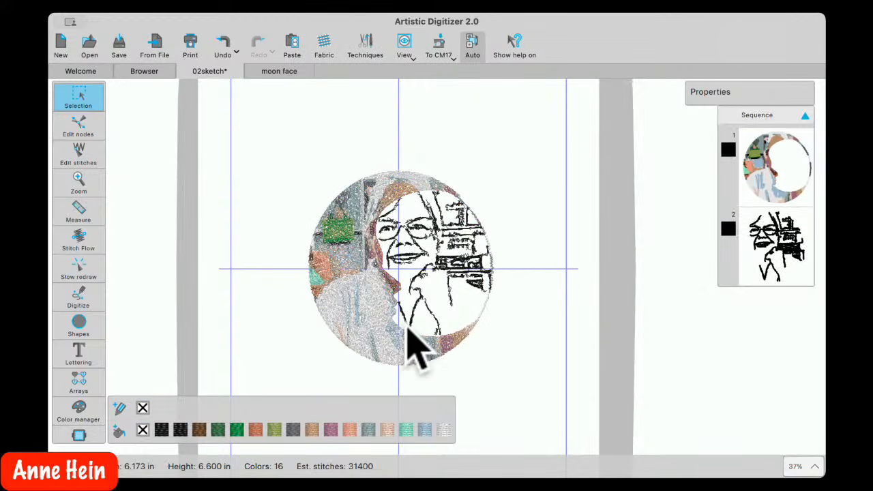
pyautogui.scroll(3, 423, 327)
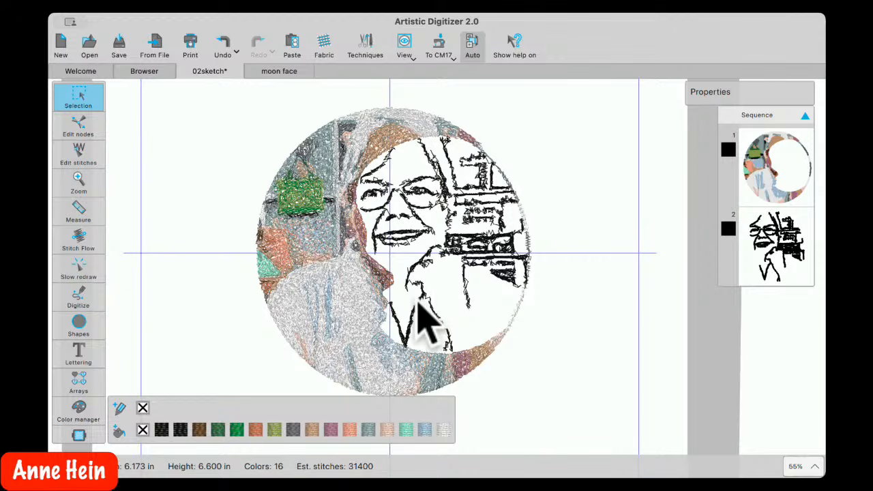
# Increase the number of colors in the Sketch fill of the face piece
pyautogui.click(442, 221)
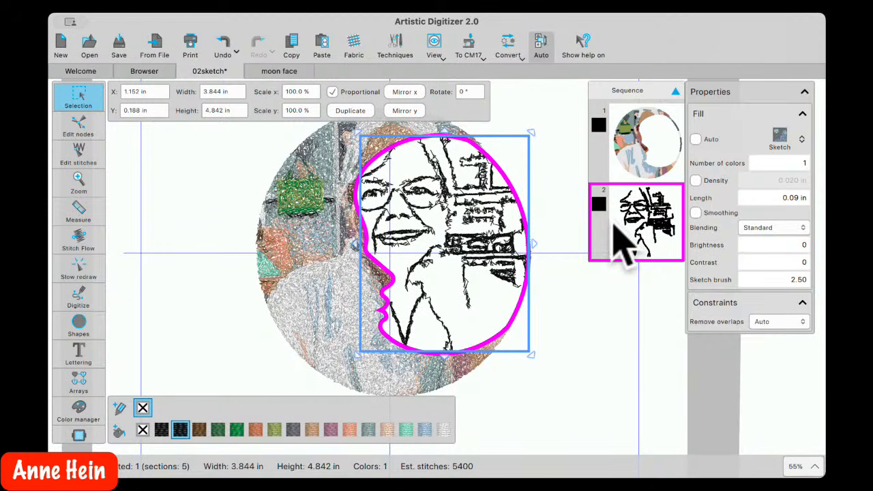
pyautogui.click(764, 246)
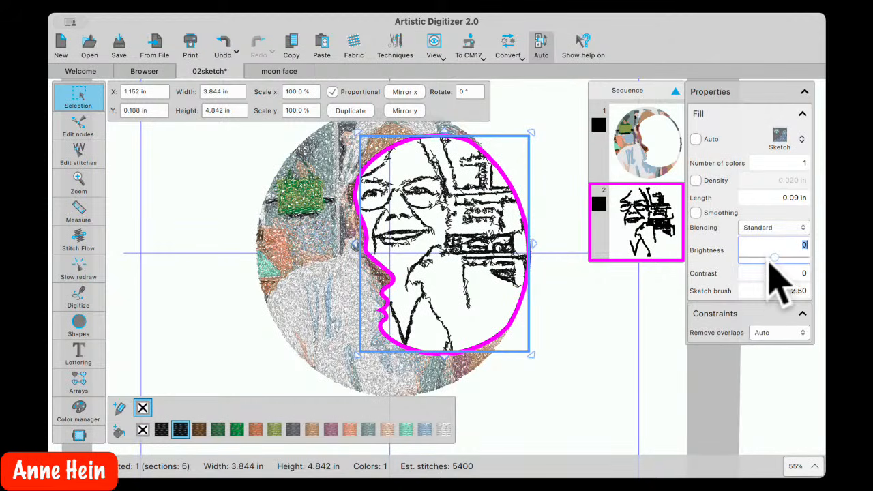
pyautogui.click(804, 163)
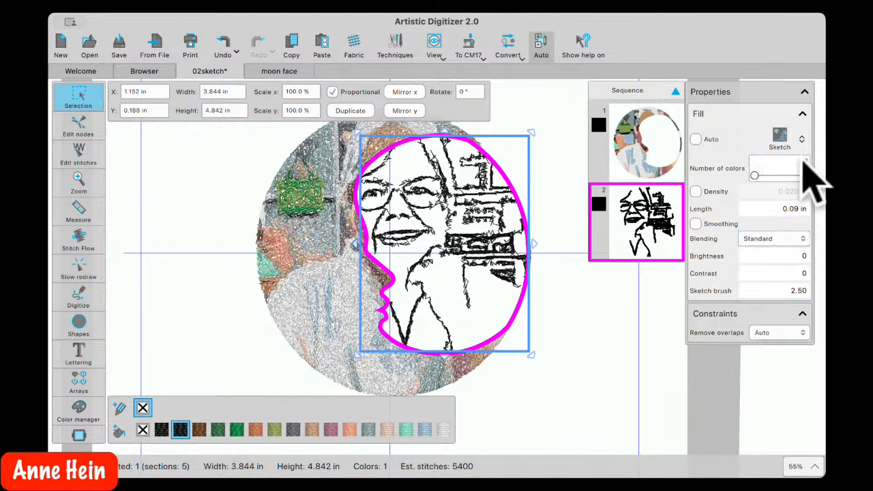
pyautogui.click(566, 380)
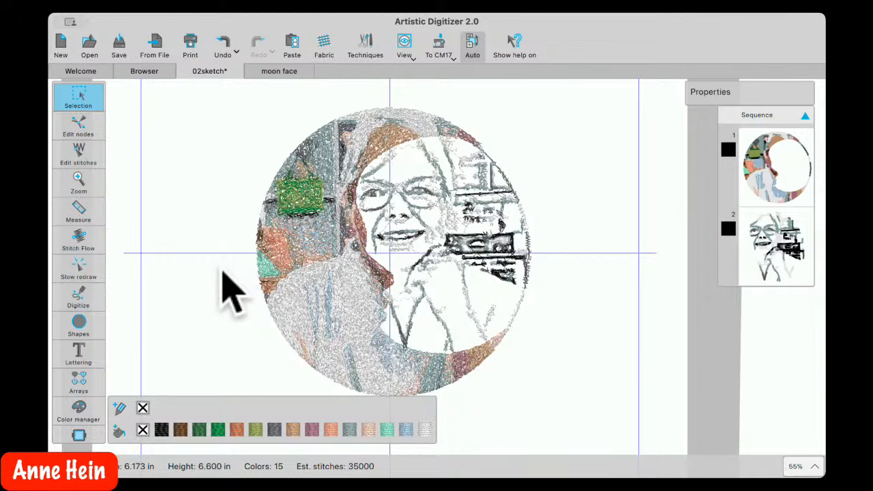
# Draw a circle about 6.57 in across around the round photo design and remove its fill, keeping the outline
pyautogui.click(78, 327)
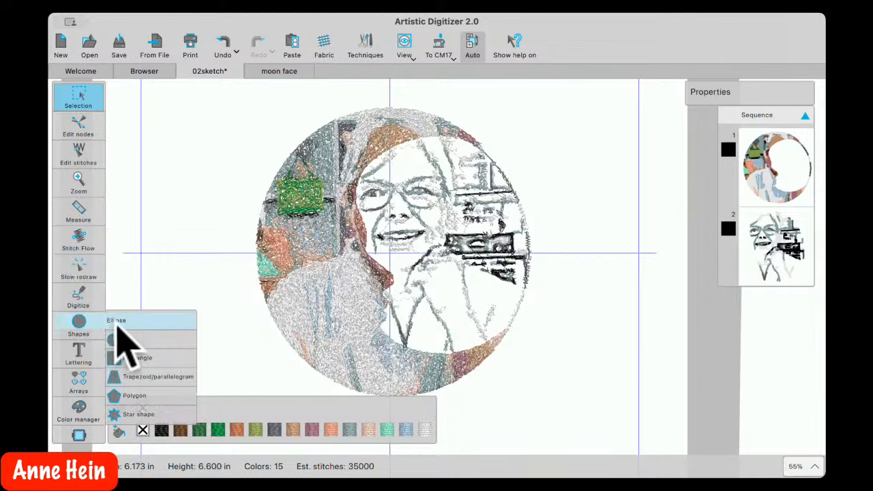
pyautogui.click(179, 320)
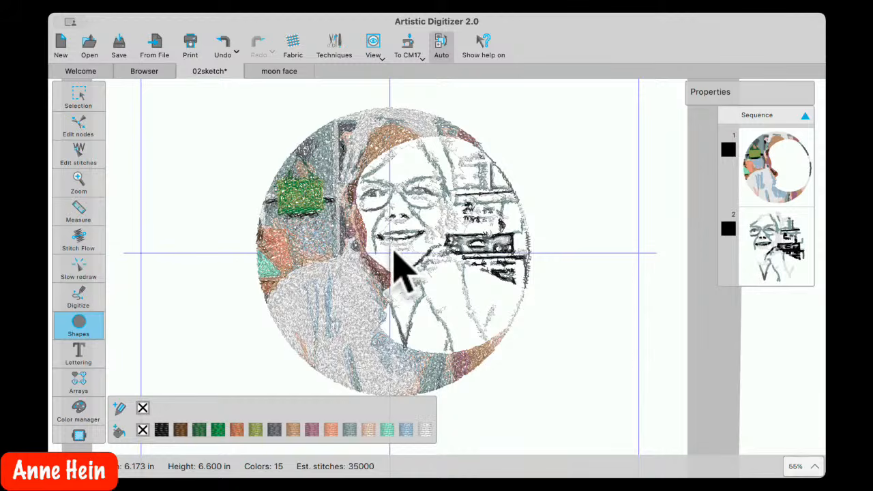
pyautogui.moveTo(388, 253); pyautogui.dragTo(533, 408)
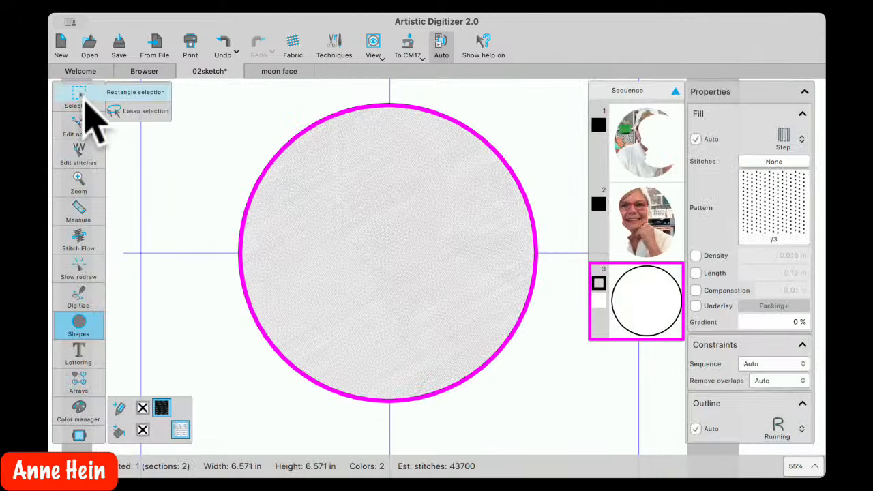
pyautogui.click(78, 95)
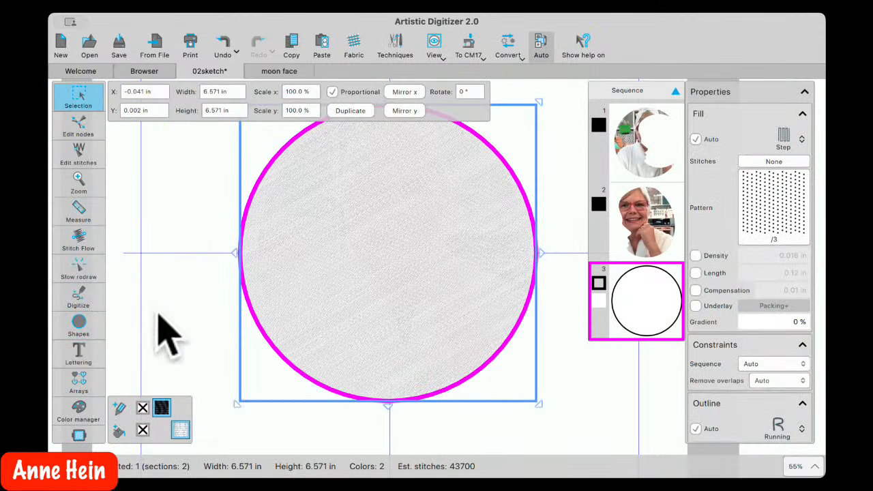
pyautogui.click(143, 430)
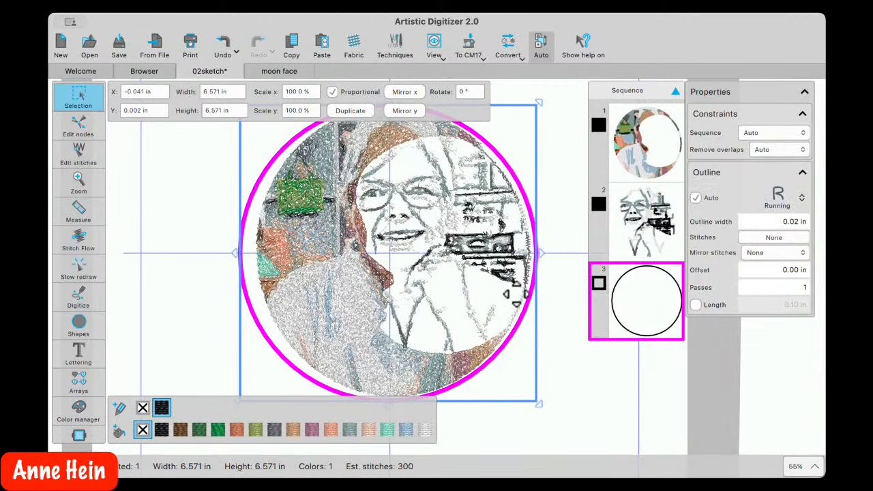
# Move the circle outline and adjust its size to about 6.18 × 6.56 in so it fits around the photo design
pyautogui.moveTo(537, 179); pyautogui.dragTo(545, 179)
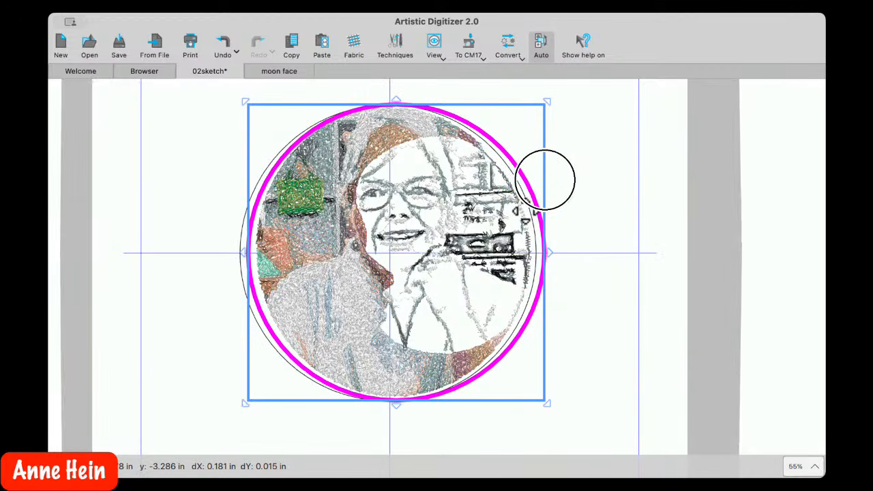
pyautogui.moveTo(525, 213); pyautogui.dragTo(525, 213)
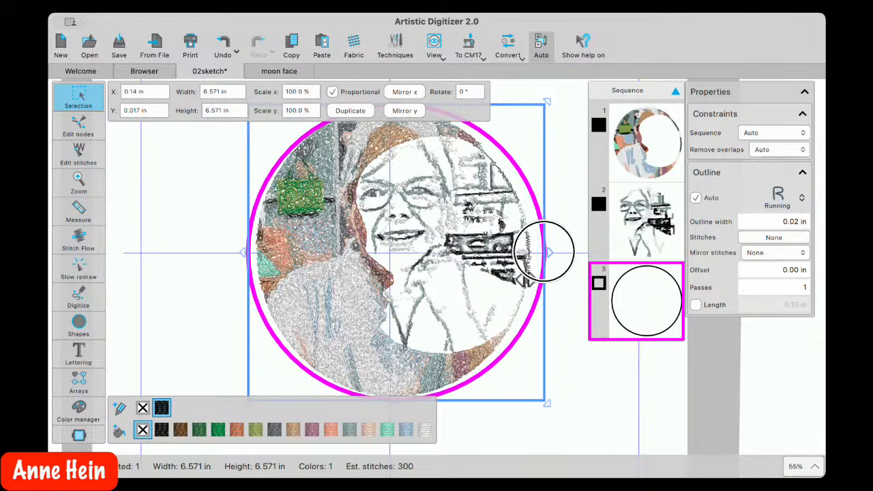
pyautogui.moveTo(553, 253); pyautogui.dragTo(544, 253)
pyautogui.moveTo(522, 282); pyautogui.dragTo(533, 252)
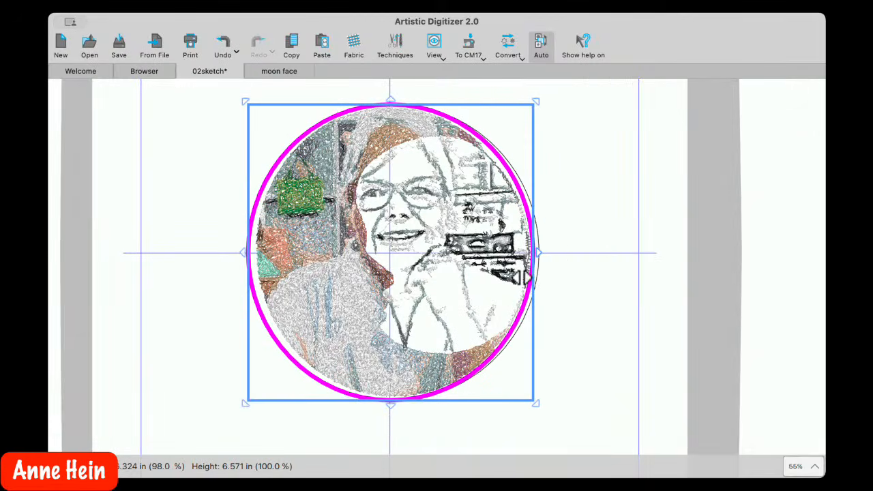
pyautogui.moveTo(243, 252); pyautogui.dragTo(250, 250)
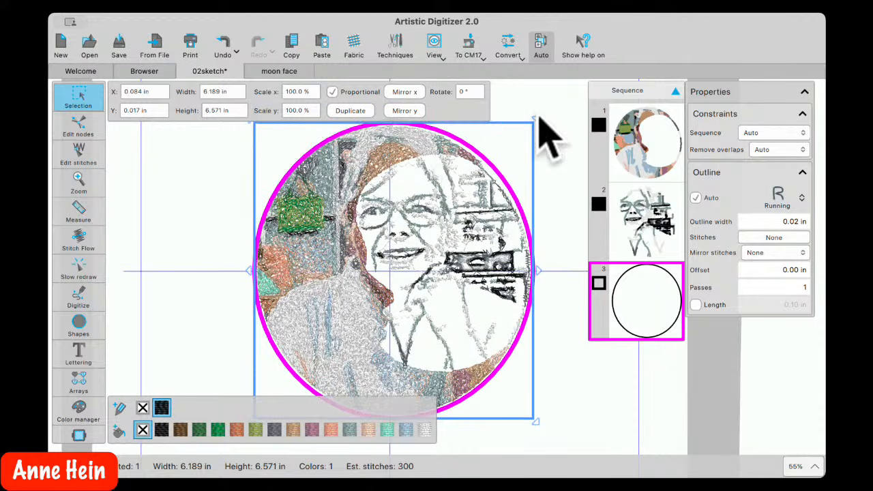
pyautogui.moveTo(535, 120)
pyautogui.mouseDown()
pyautogui.moveTo(526, 129)
pyautogui.moveTo(536, 114)
pyautogui.moveTo(537, 121)
pyautogui.mouseUp()
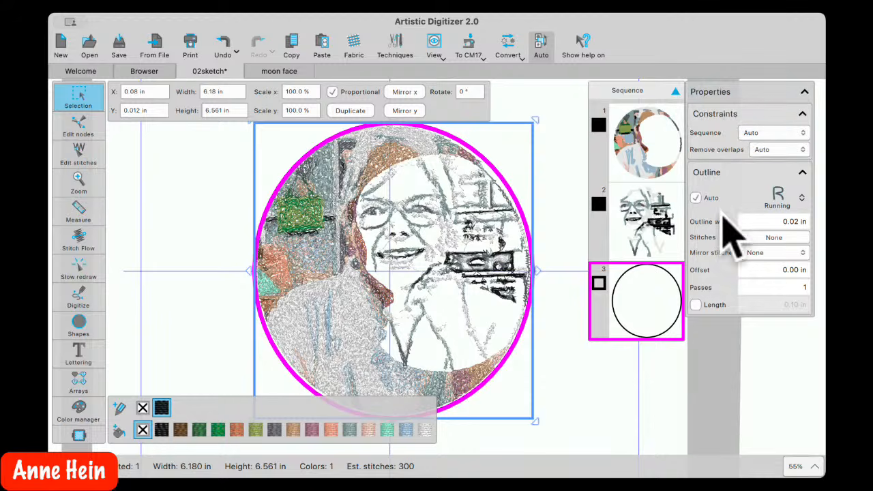
# Change the circle's outline type to Satin serial with an outline width of 0.41 in
pyautogui.click(802, 198)
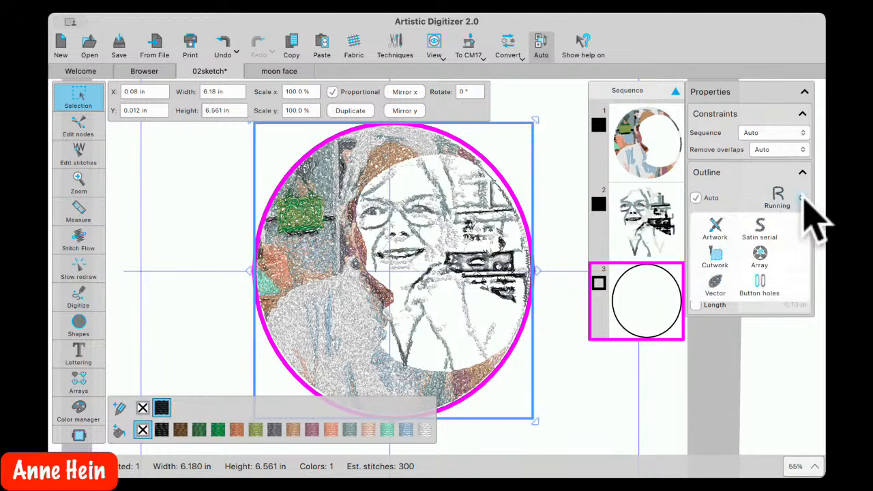
pyautogui.click(763, 235)
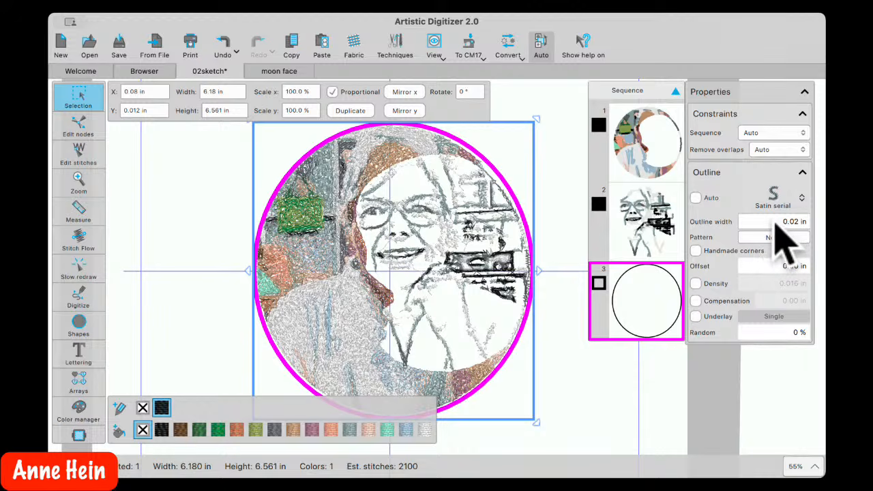
pyautogui.click(776, 224)
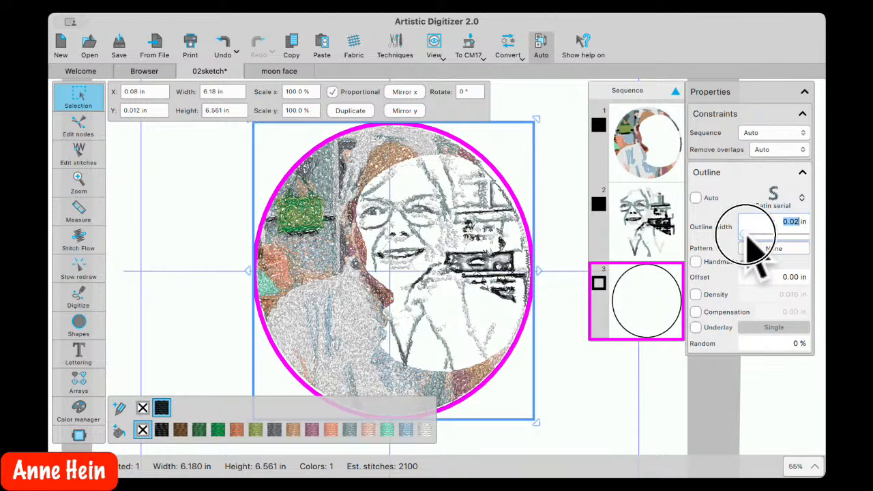
pyautogui.moveTo(745, 235); pyautogui.dragTo(751, 234)
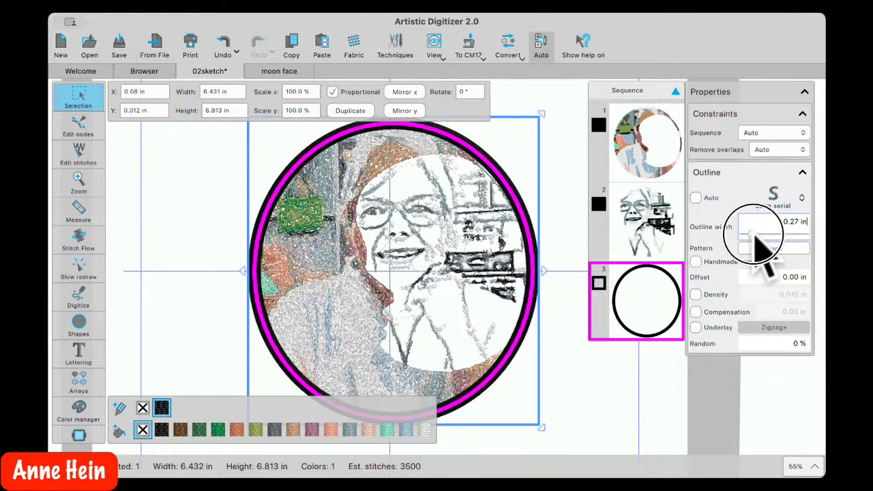
pyautogui.moveTo(755, 234); pyautogui.dragTo(756, 235)
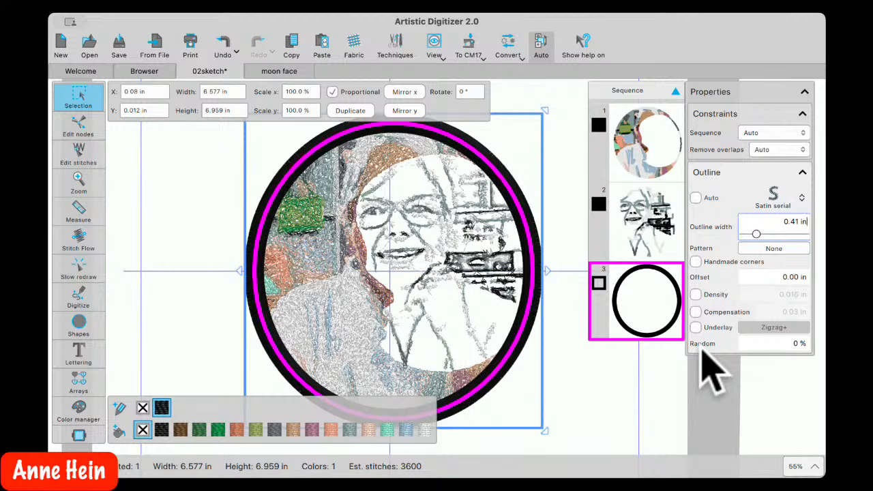
# Set the Random value of the circle's satin outline to 60 %
pyautogui.click(752, 344)
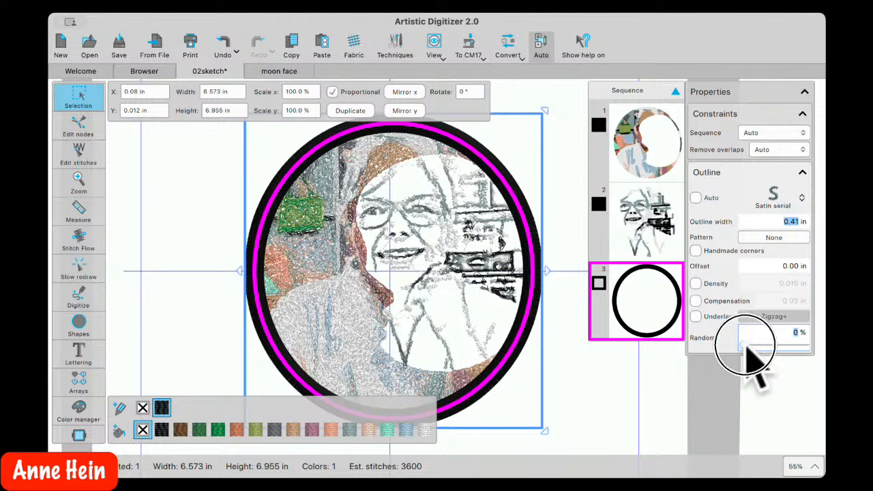
pyautogui.moveTo(745, 346); pyautogui.dragTo(775, 350)
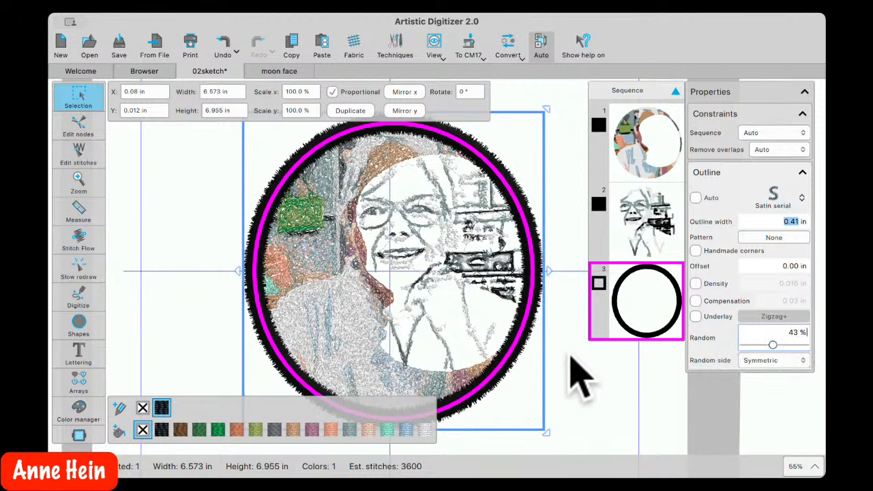
pyautogui.scroll(5, 571, 356)
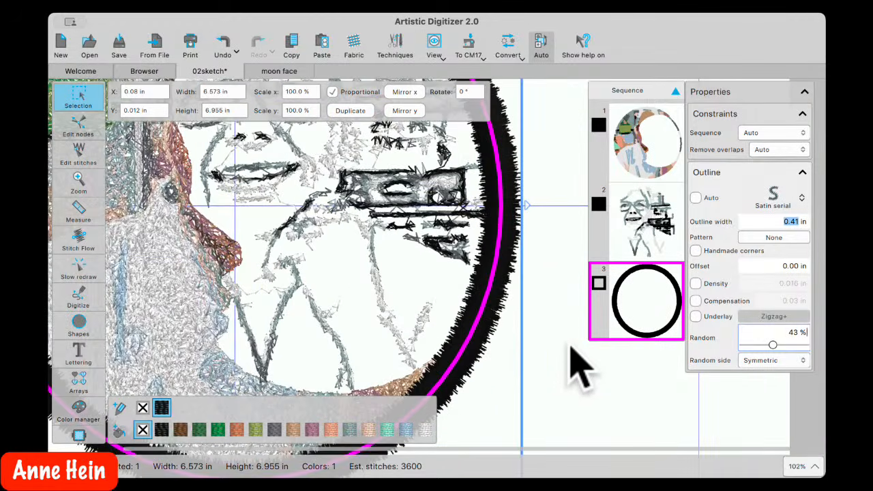
pyautogui.scroll(4, 571, 350)
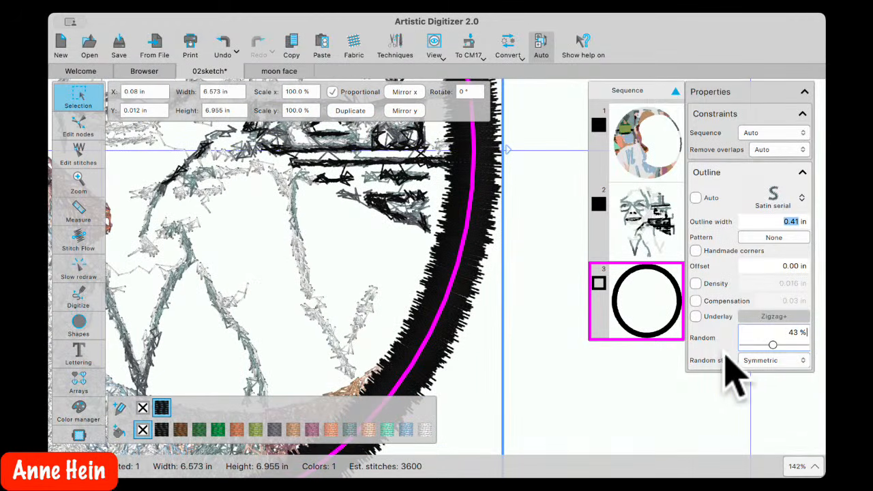
pyautogui.click(783, 344)
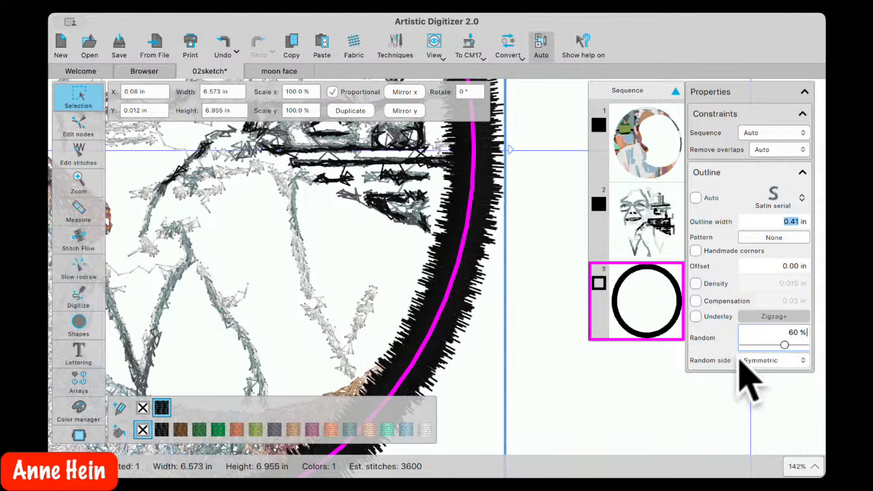
# Try the Random side options Side A, Side B, Both and Symmetric on the circle's satin outline
pyautogui.click(773, 362)
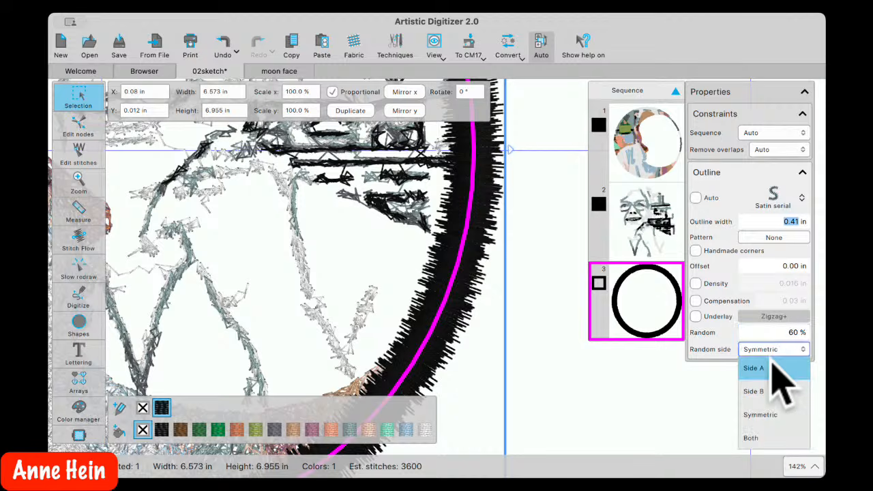
pyautogui.click(766, 369)
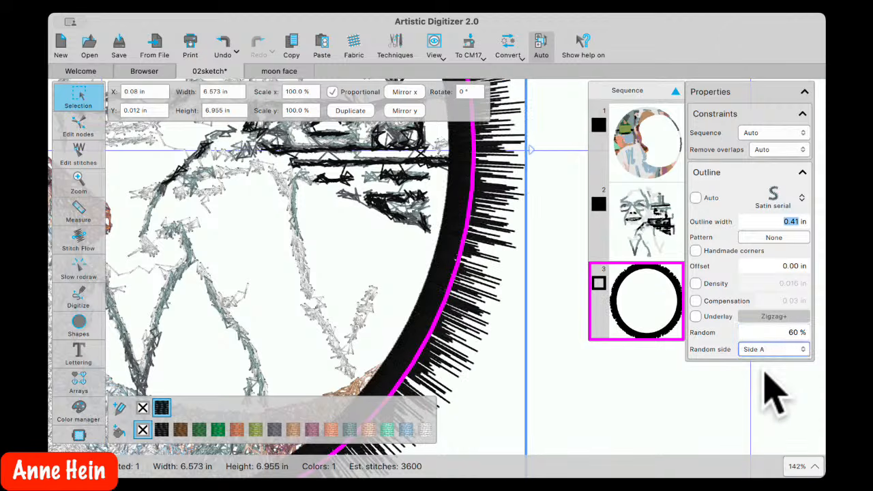
pyautogui.click(772, 359)
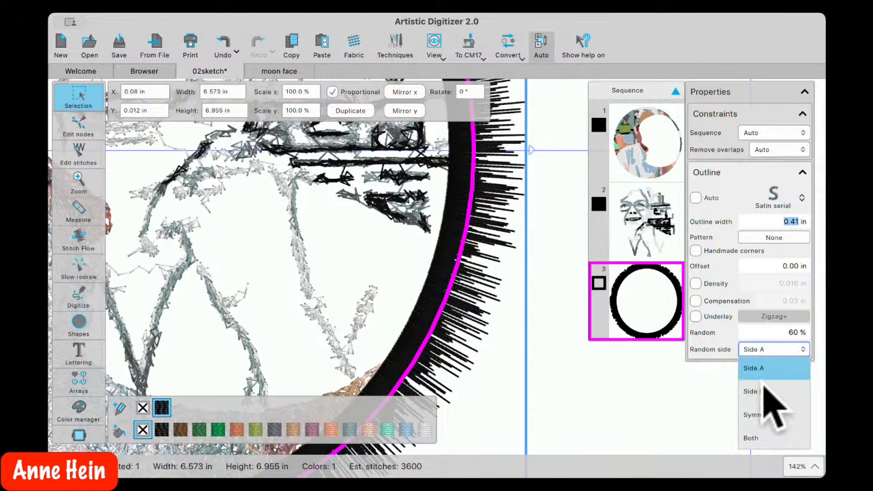
pyautogui.click(767, 399)
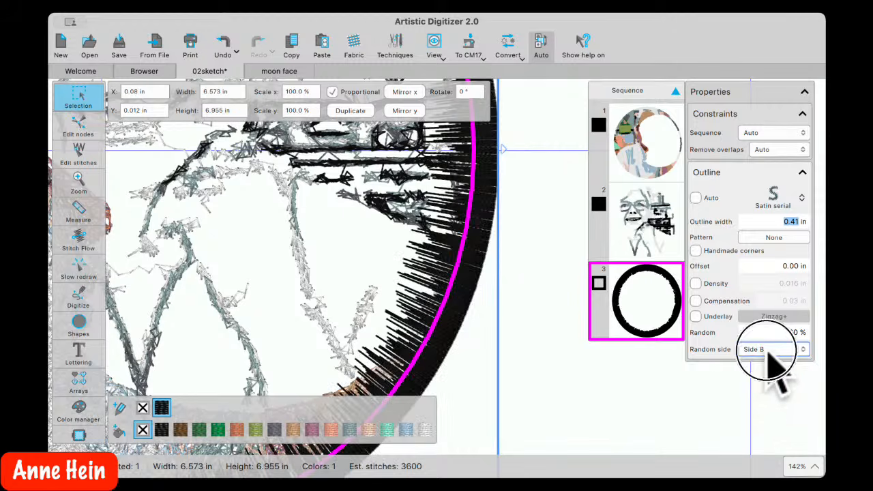
pyautogui.click(769, 351)
pyautogui.click(769, 439)
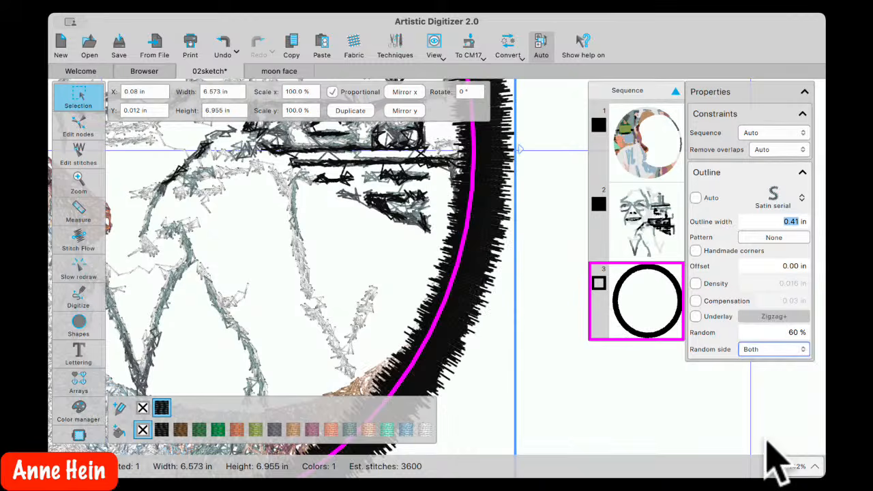
pyautogui.click(771, 351)
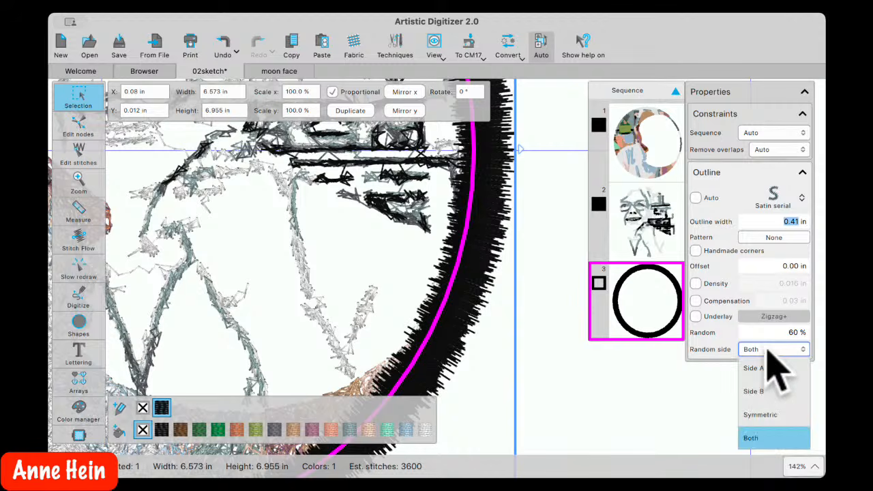
pyautogui.click(766, 414)
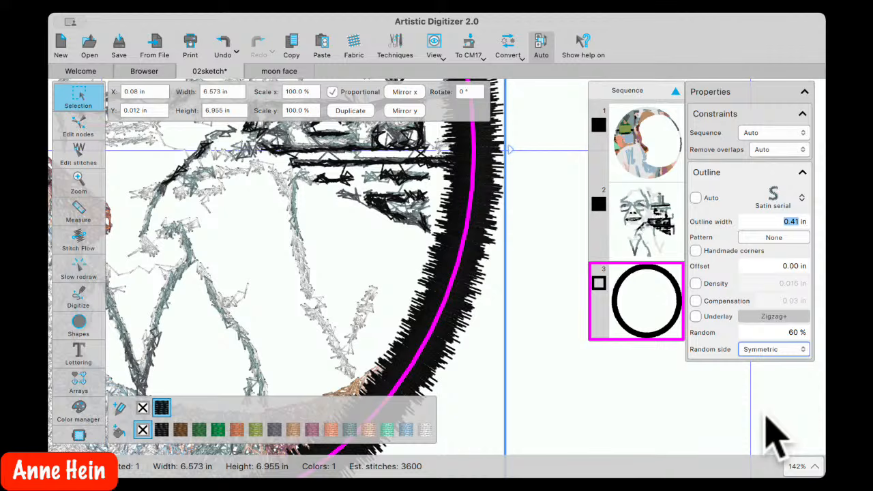
# Set the Random side of the circle's satin outline to Side A and check the whole fringed frame
pyautogui.click(770, 351)
pyautogui.click(757, 368)
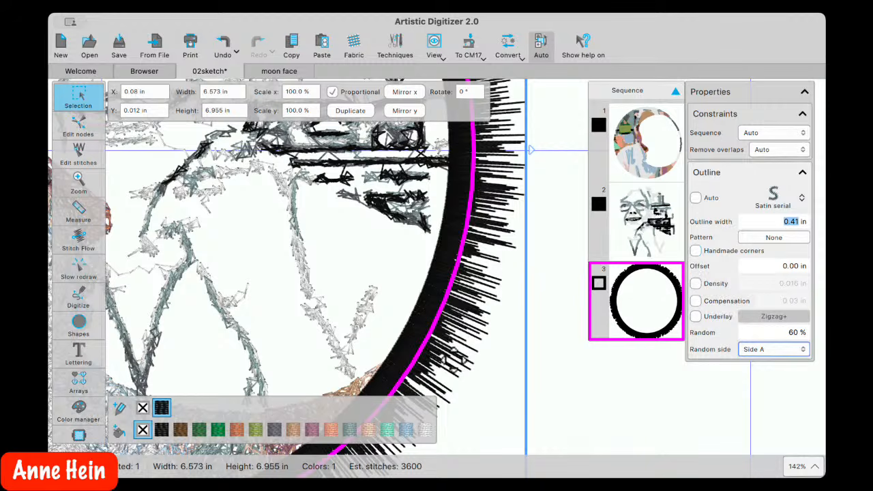
pyautogui.scroll(-5, 477, 348)
pyautogui.scroll(-4, 464, 356)
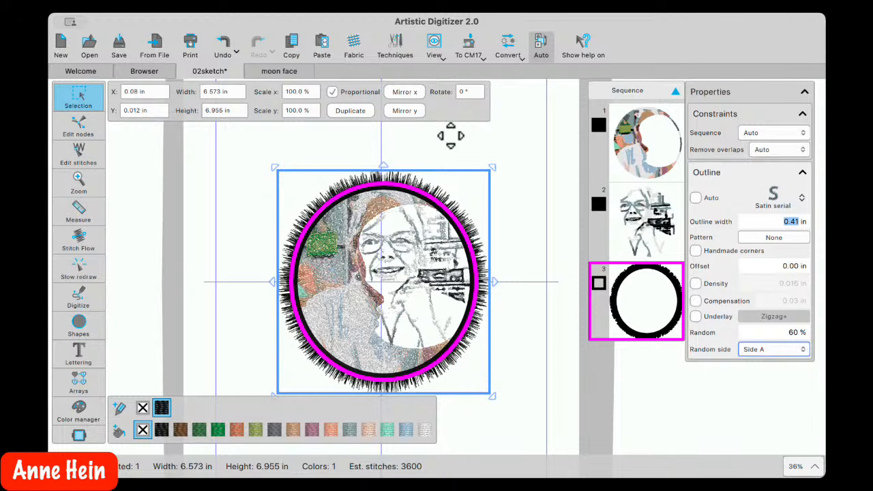
# Paste a copy of the fringed circle over the original and switch the sequence mode from Auto to Manual
pyautogui.click(465, 92)
pyautogui.click(321, 42)
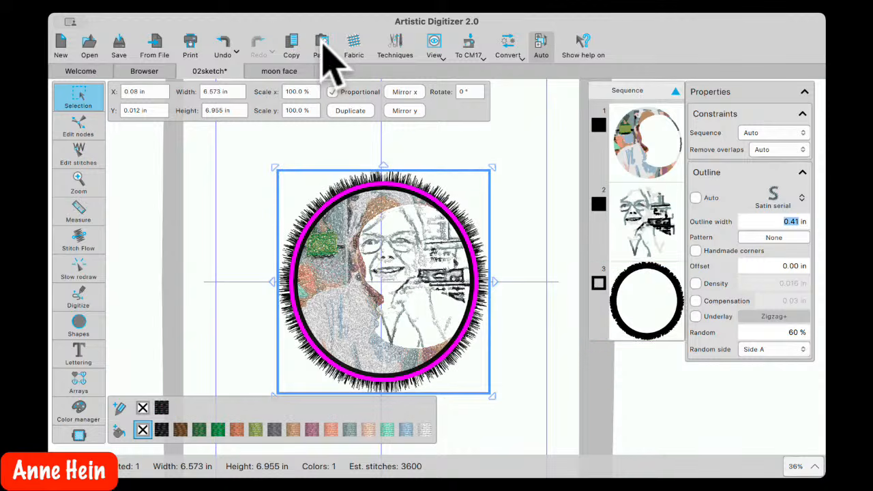
pyautogui.click(541, 45)
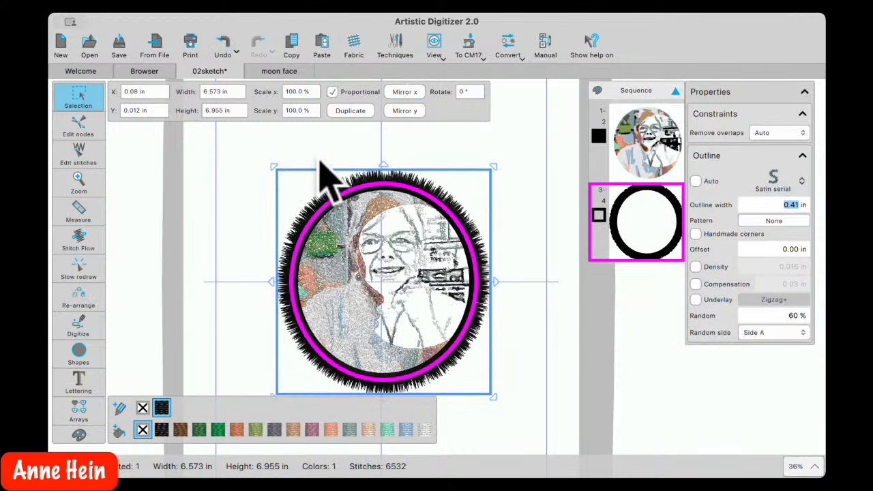
# Recolor the black thread of the fringed circles to gold using the design's color wheel
pyautogui.click(81, 435)
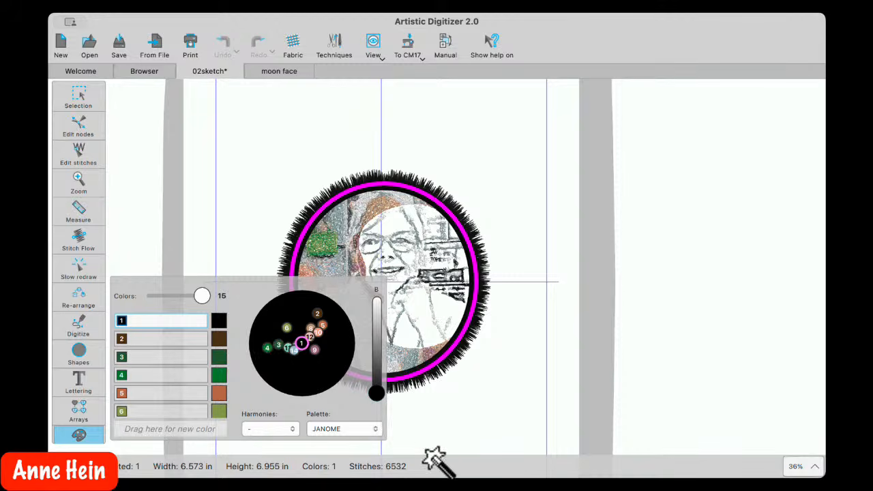
pyautogui.moveTo(377, 393); pyautogui.dragTo(380, 307)
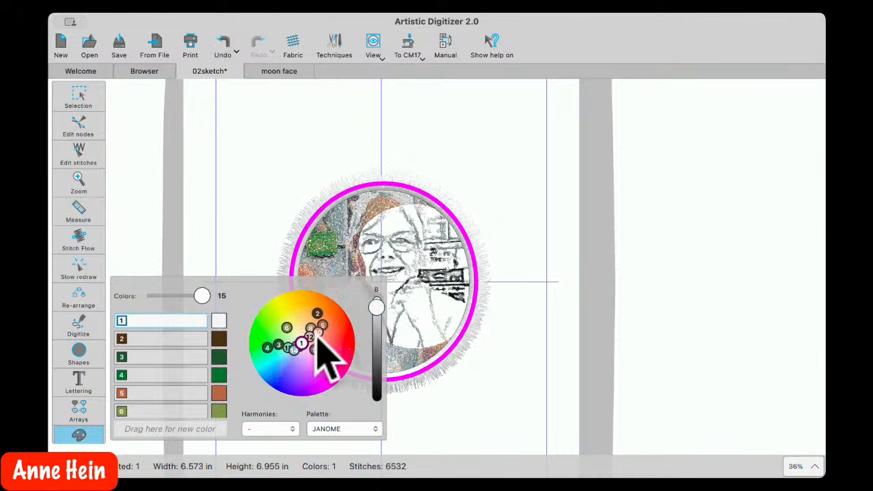
pyautogui.click(292, 306)
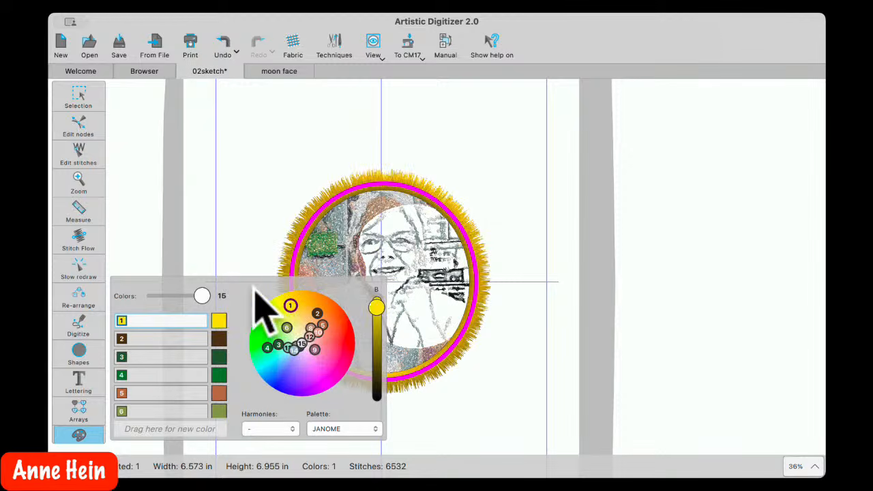
pyautogui.click(81, 95)
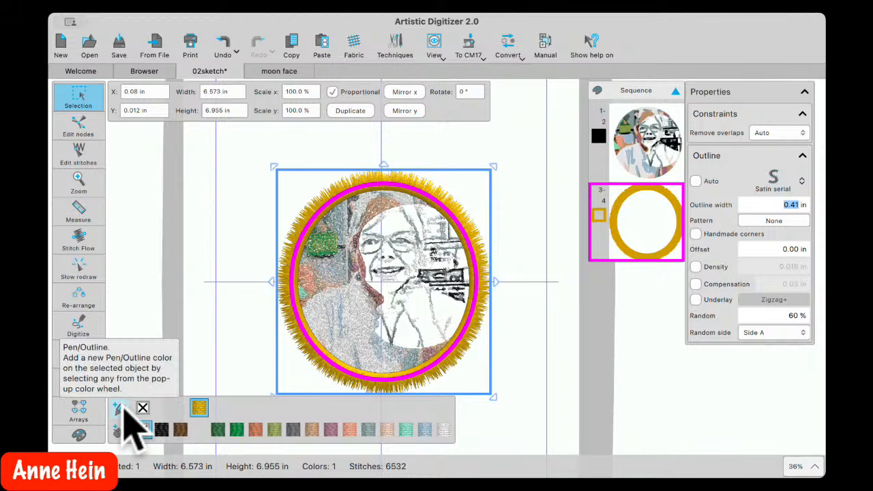
# Set the outline color of the top fringed circle to 234 Coral and inspect the two-color fringe up close
pyautogui.click(124, 410)
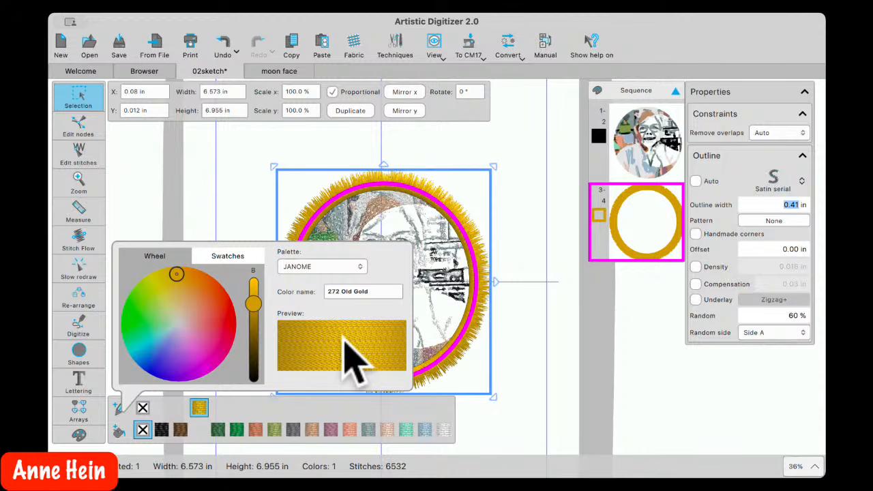
pyautogui.click(219, 317)
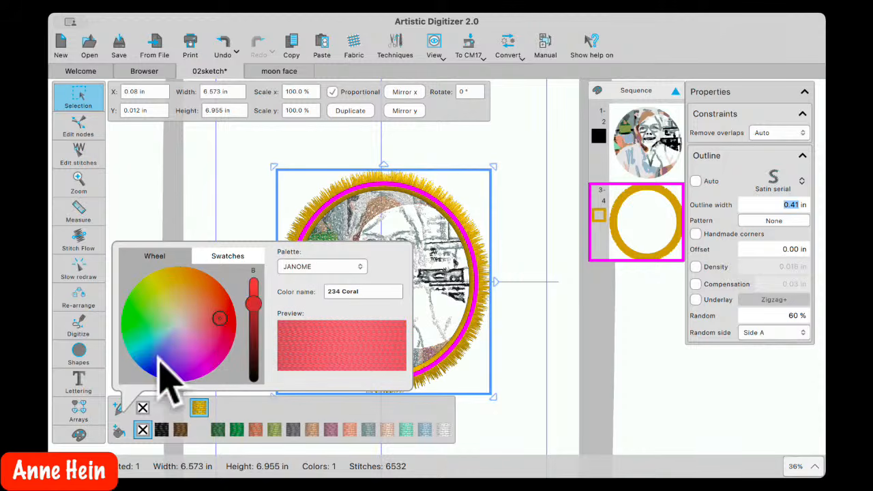
pyautogui.click(201, 408)
pyautogui.click(578, 375)
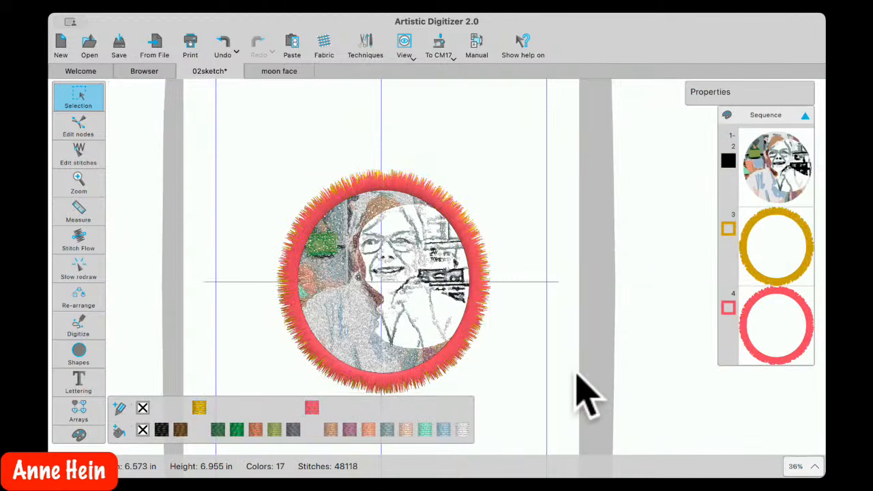
pyautogui.scroll(1, 519, 344)
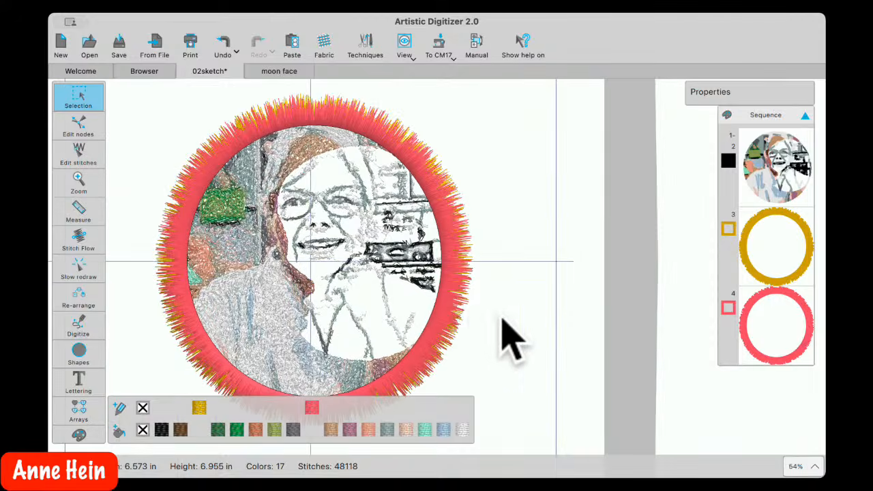
pyautogui.scroll(3, 503, 321)
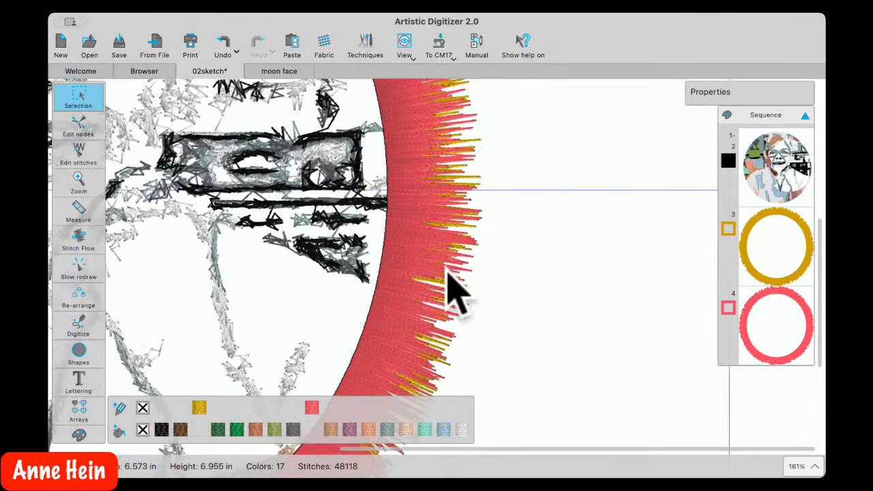
pyautogui.scroll(-2, 453, 289)
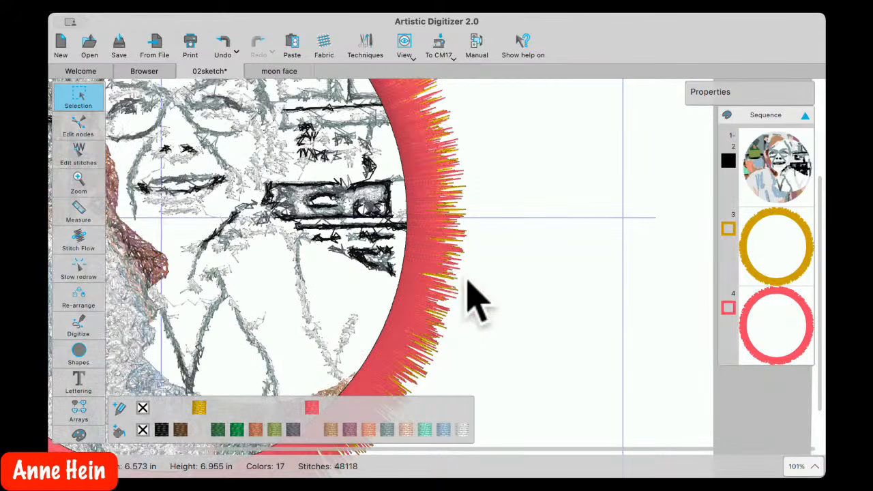
# Set a custom density of 0.009 in on the coral circle's satin outline and check the fringe coverage
pyautogui.click(795, 334)
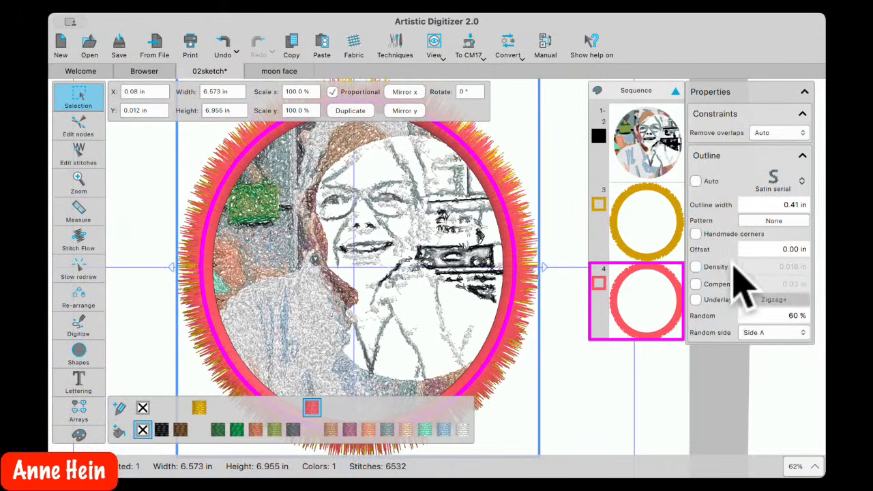
pyautogui.click(696, 267)
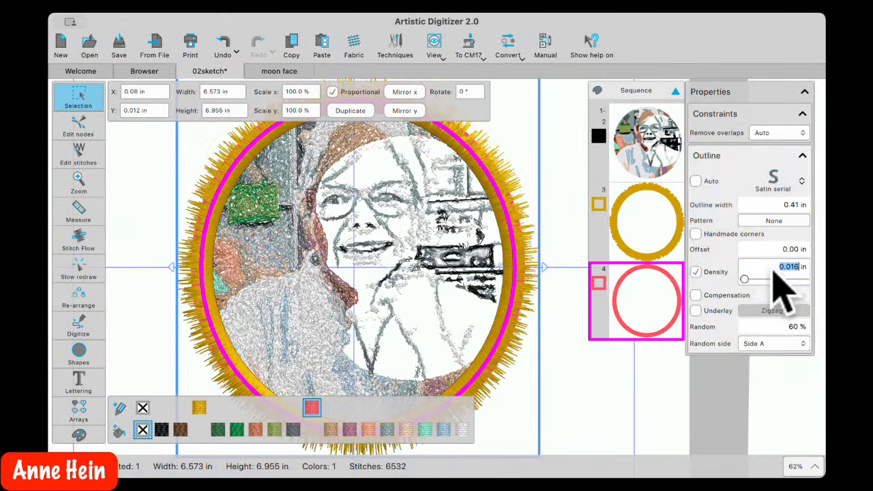
pyautogui.moveTo(747, 279); pyautogui.dragTo(742, 278)
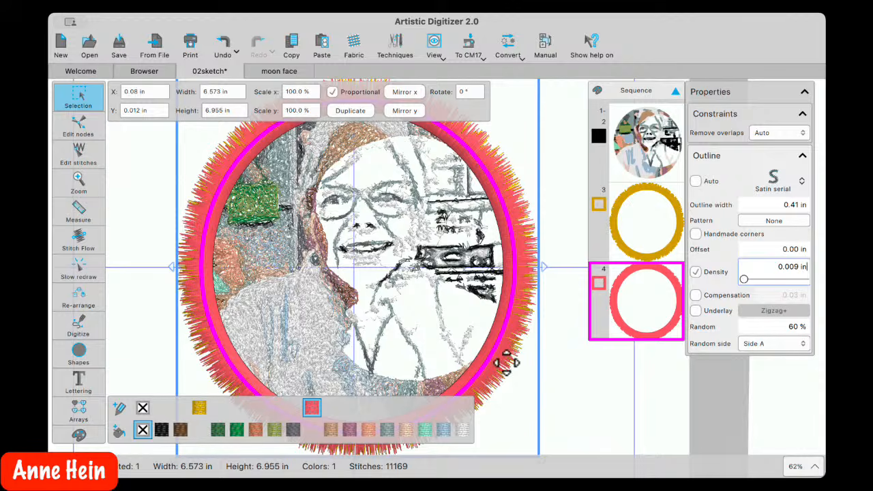
pyautogui.scroll(5, 513, 355)
pyautogui.scroll(-6, 531, 314)
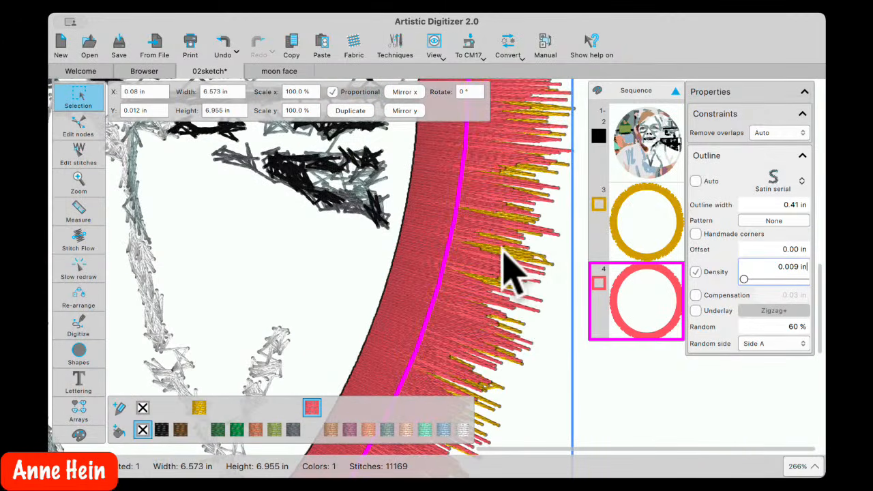
pyautogui.scroll(-3, 486, 299)
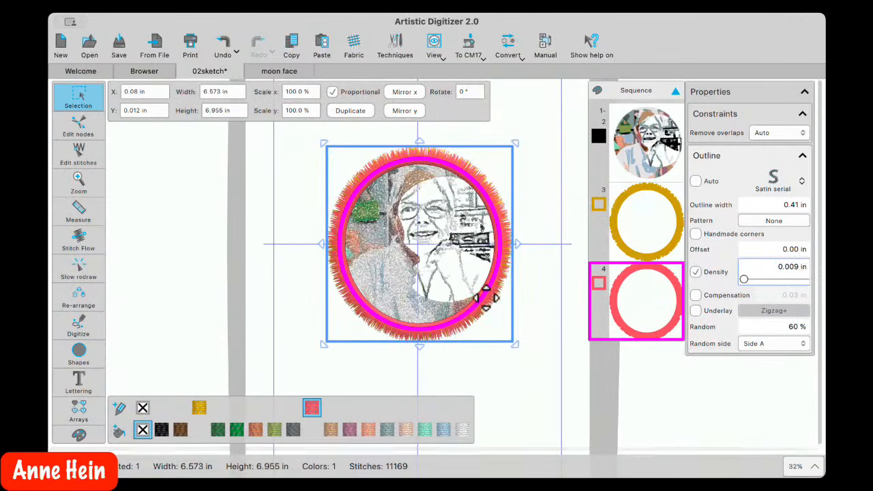
pyautogui.click(532, 216)
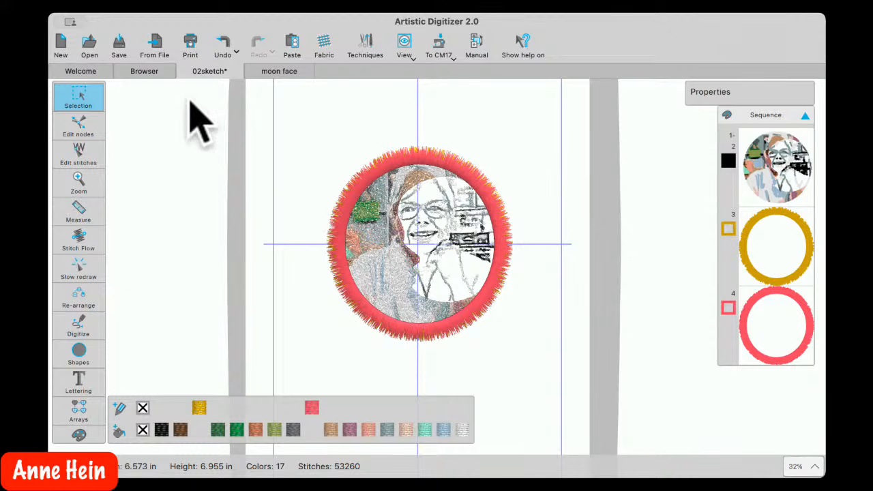
# Browse the tutorial videos on the Welcome page and expand them to the full tutorial library
pyautogui.click(81, 71)
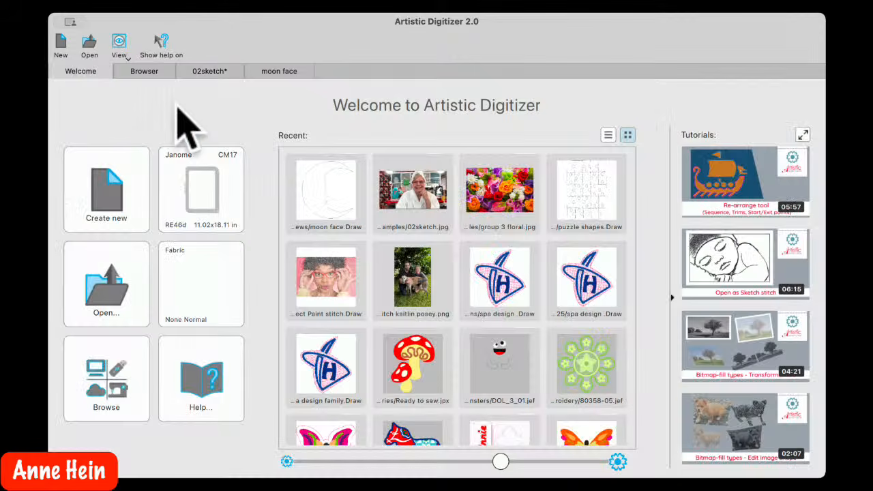
pyautogui.scroll(-2, 750, 225)
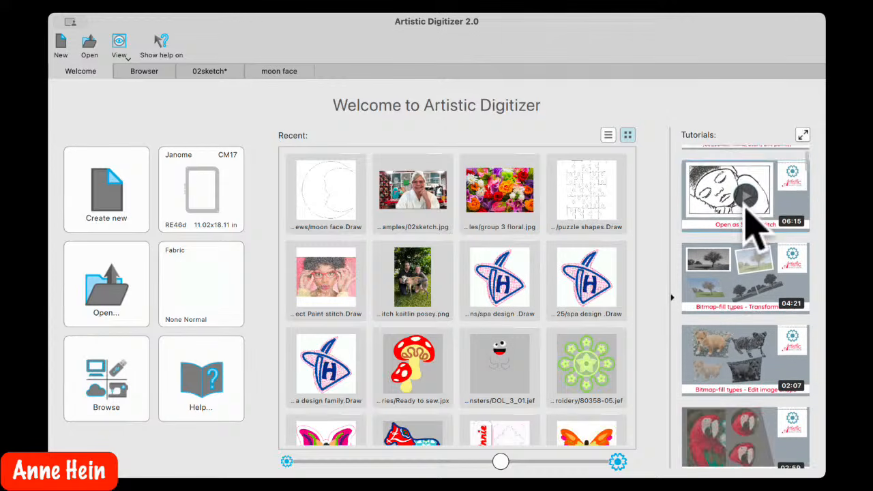
pyautogui.scroll(2, 750, 212)
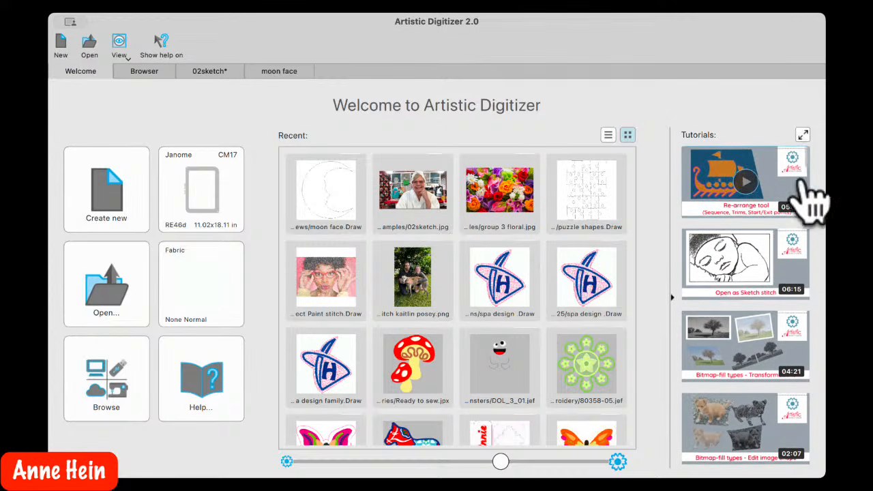
pyautogui.click(803, 134)
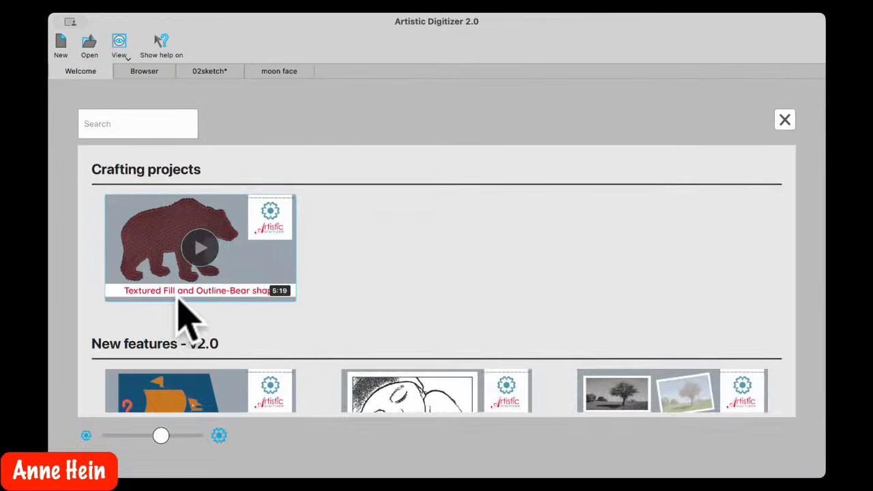
pyautogui.moveTo(250, 297)
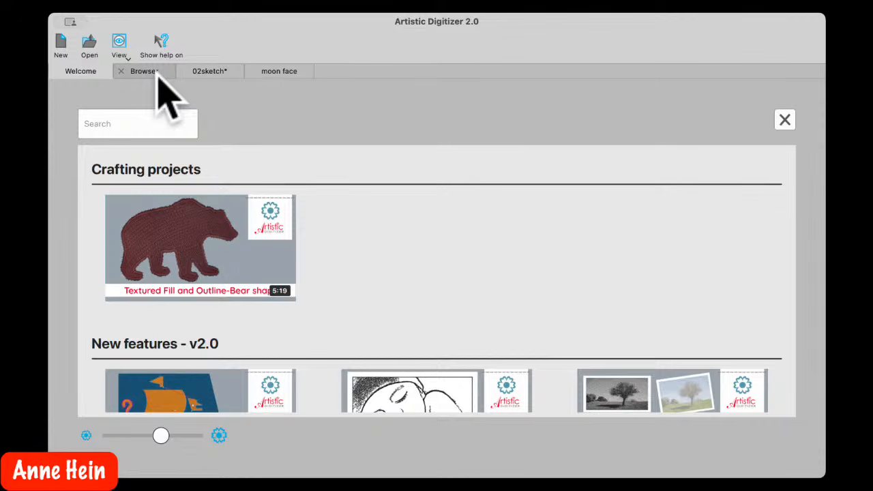
# Return to the 02sketch design and change the moon-face shape's fill from Sketch to Photo
pyautogui.click(214, 74)
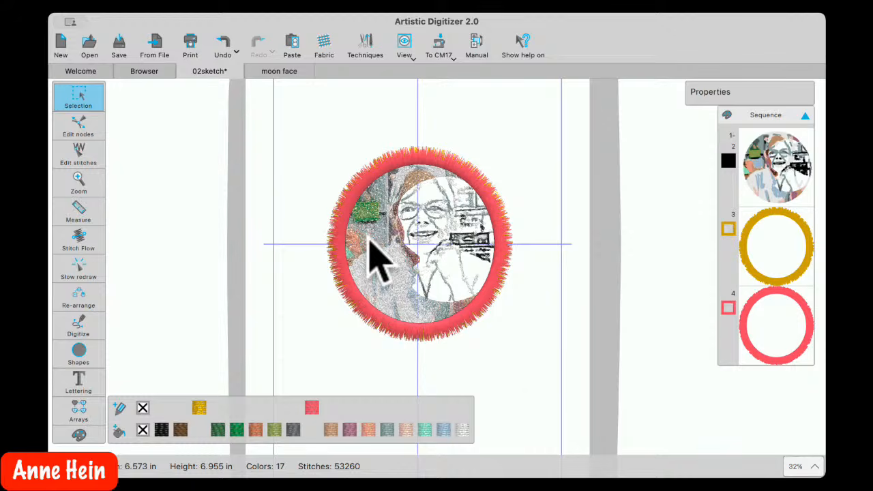
pyautogui.click(448, 250)
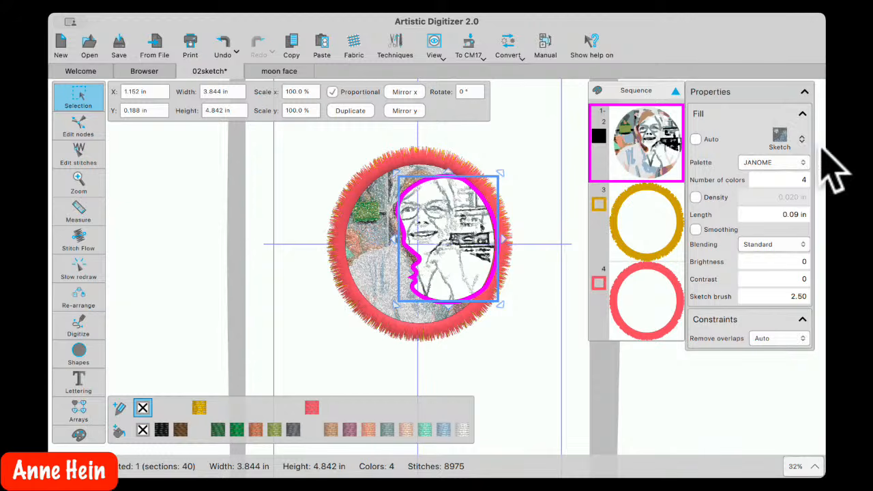
pyautogui.click(802, 139)
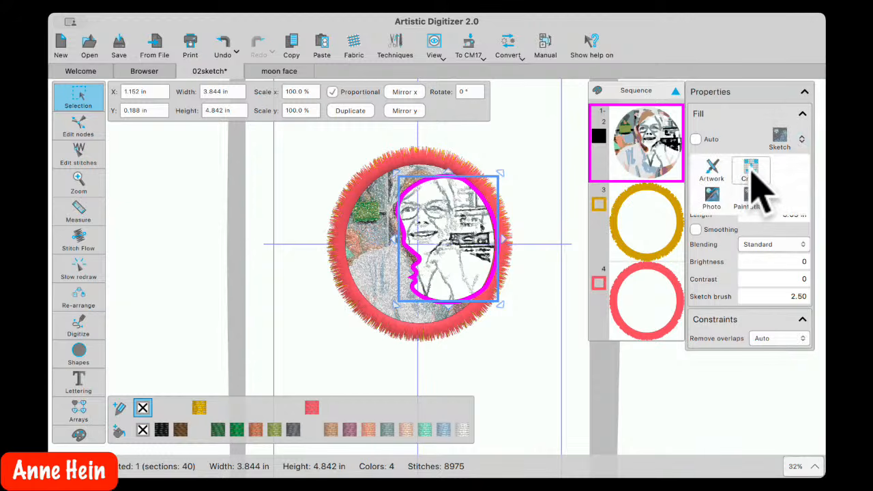
pyautogui.click(713, 198)
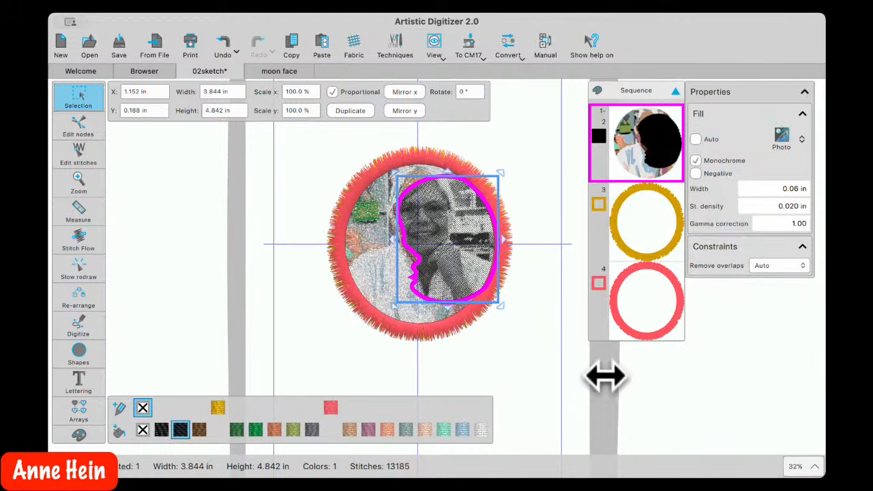
pyautogui.click(534, 382)
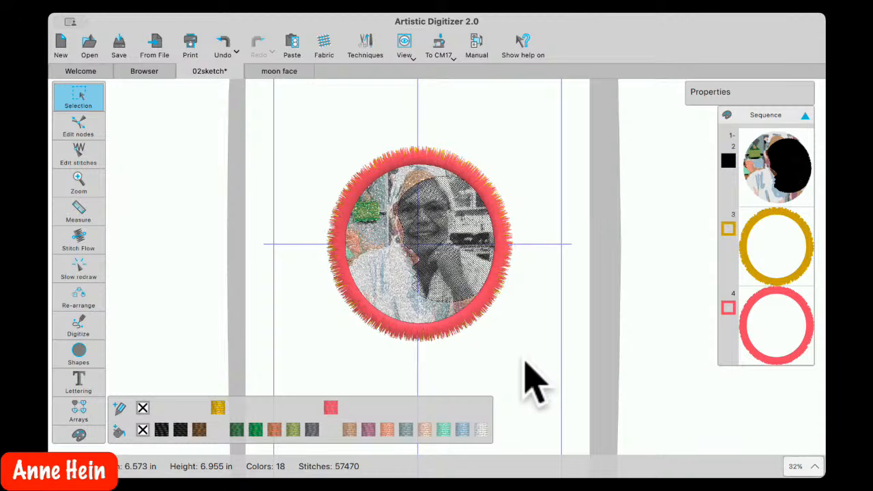
# Change the moon-face shape's fill type to Cross and view the whole design with nothing selected
pyautogui.click(486, 239)
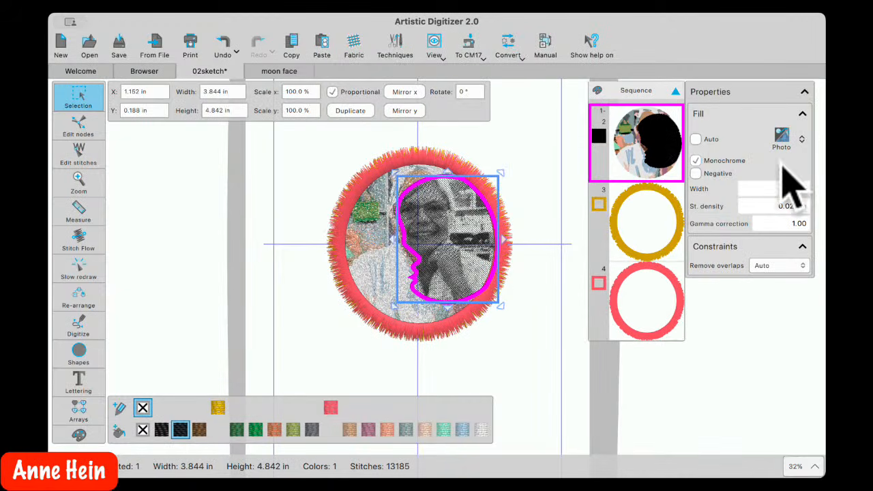
pyautogui.click(802, 145)
pyautogui.click(754, 176)
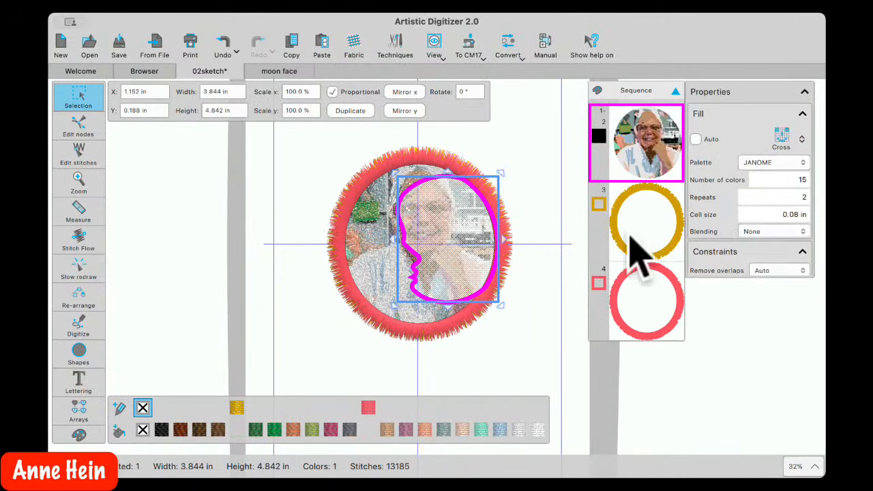
pyautogui.click(556, 333)
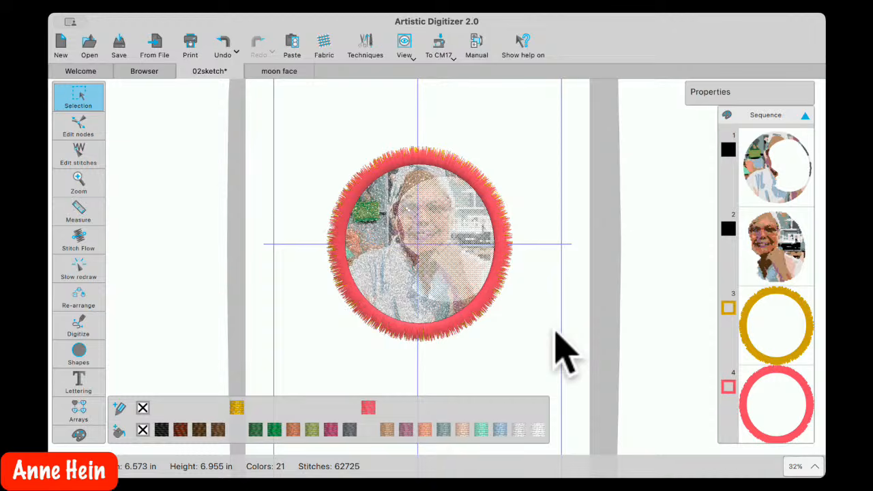
# Close the moon face and 02sketch designs, discarding the changes to 02sketch
pyautogui.click(254, 72)
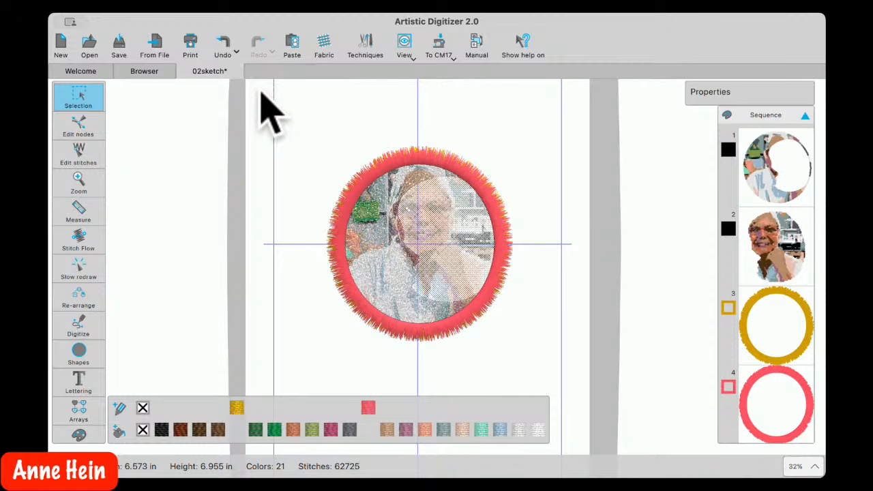
pyautogui.click(182, 71)
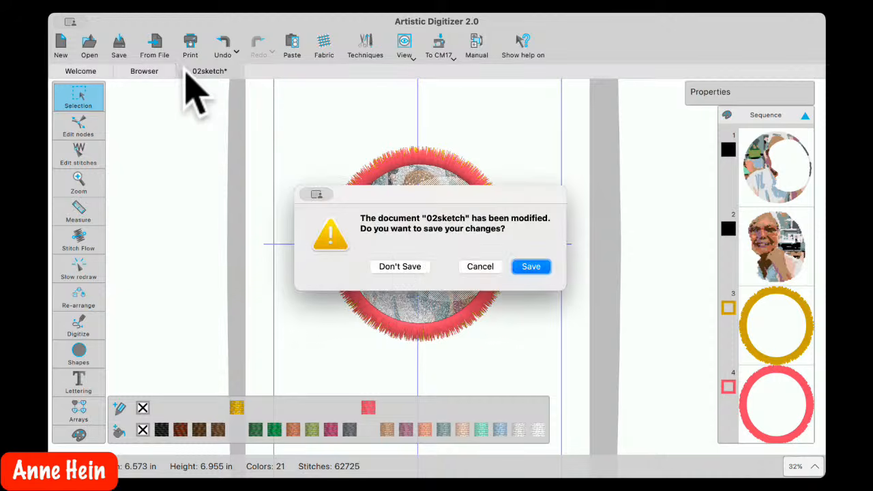
pyautogui.click(402, 268)
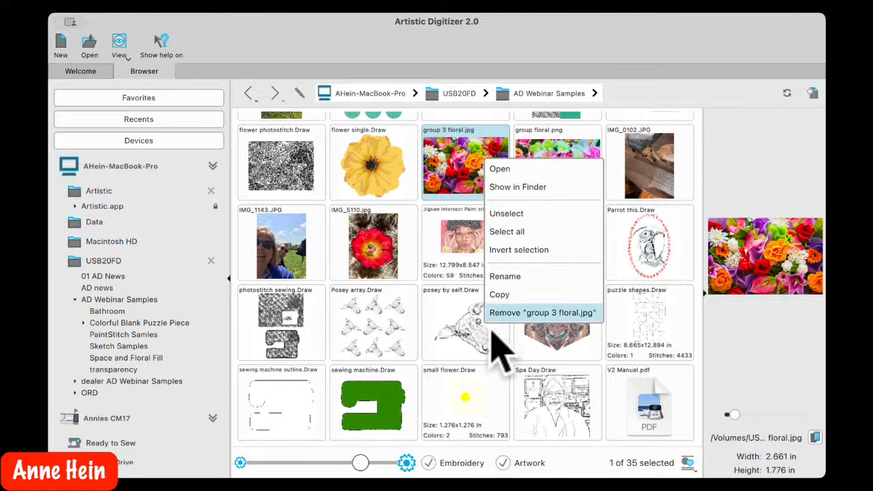
# Open IMG_0102.JPG as a Sketch, cropped around the dog to about 7.71 by 4.89 in
pyautogui.click(667, 182)
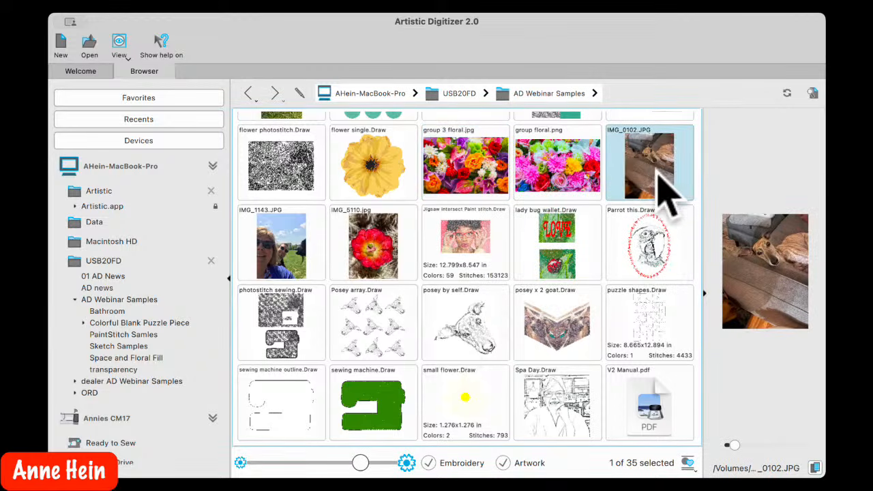
pyautogui.doubleClick(658, 176)
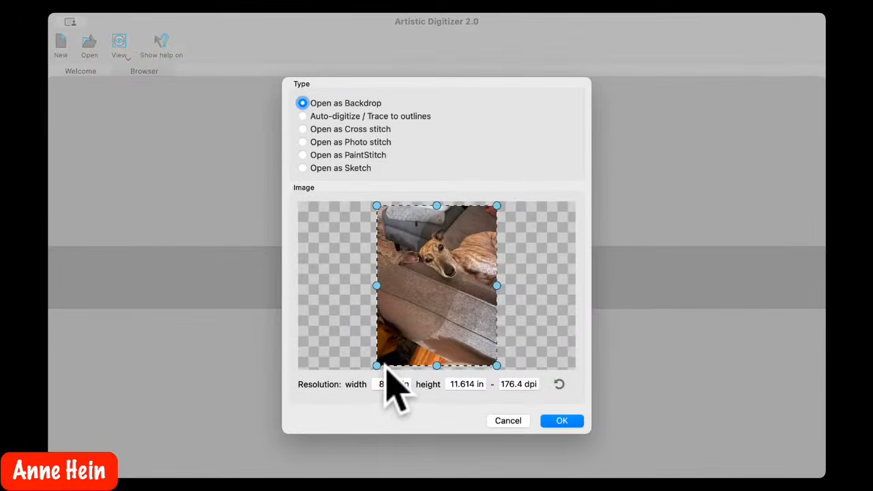
pyautogui.moveTo(376, 366); pyautogui.dragTo(387, 281)
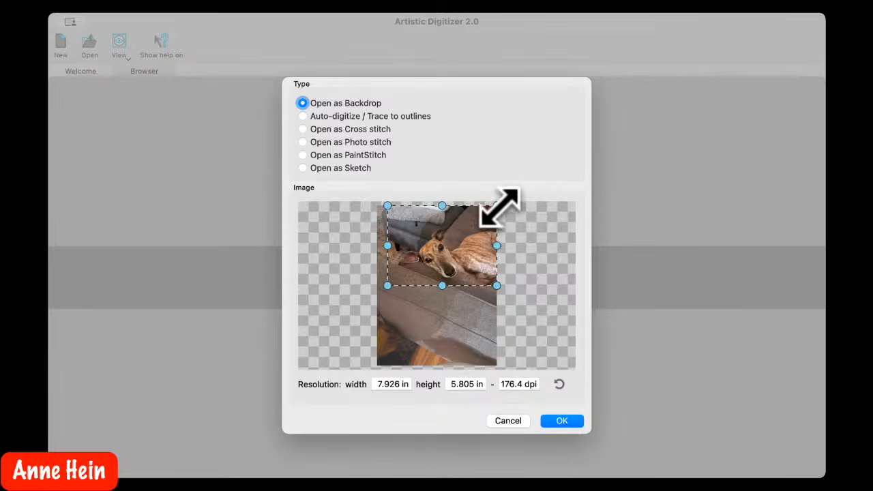
pyautogui.moveTo(498, 207)
pyautogui.mouseDown()
pyautogui.moveTo(495, 230)
pyautogui.moveTo(494, 218)
pyautogui.mouseUp()
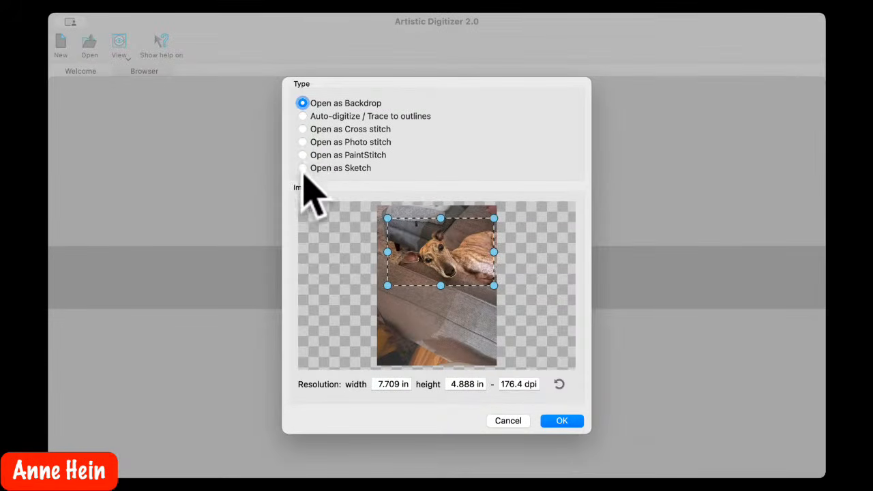
pyautogui.click(302, 168)
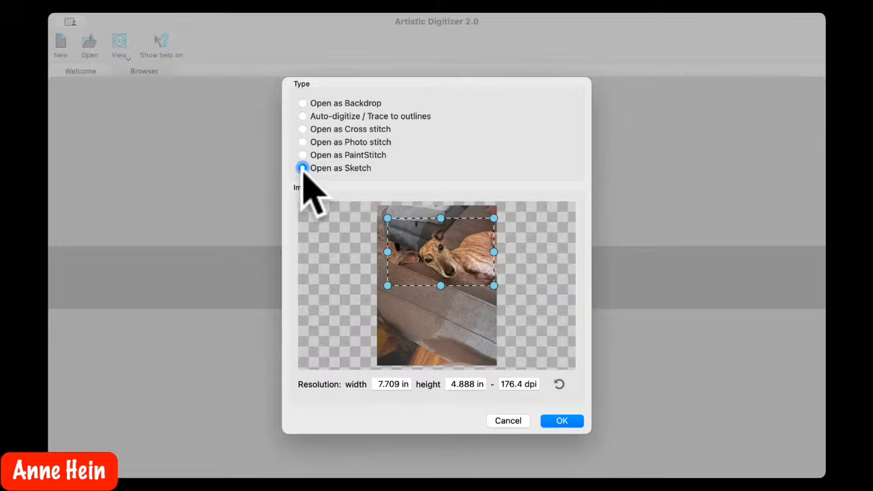
pyautogui.click(562, 420)
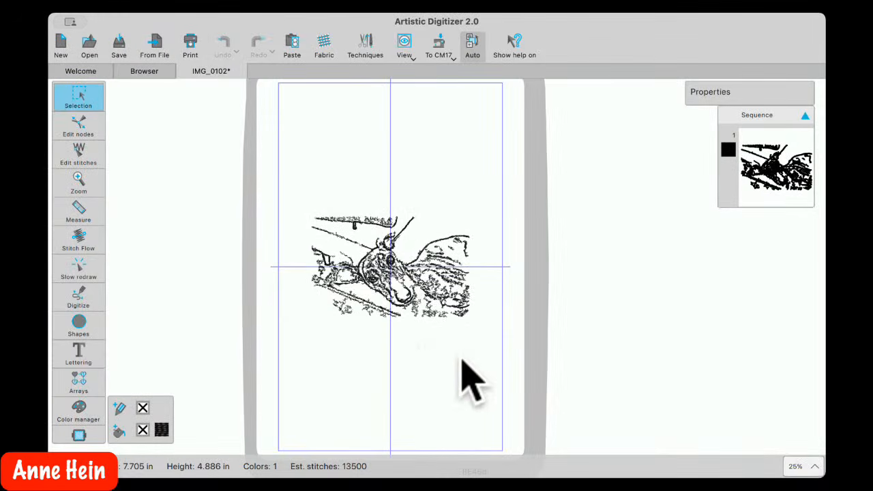
# Set the number of colors of the dog sketch's fill to 5
pyautogui.click(389, 273)
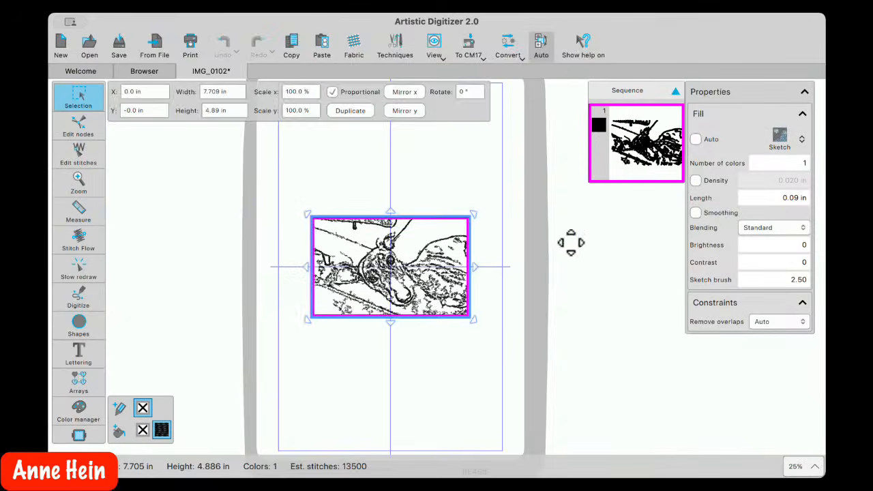
pyautogui.click(795, 165)
pyautogui.write('8')
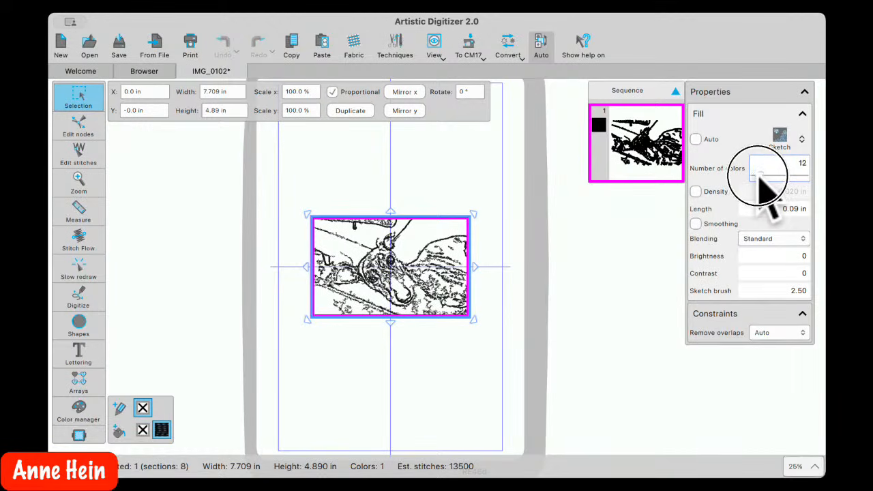
pyautogui.click(754, 177)
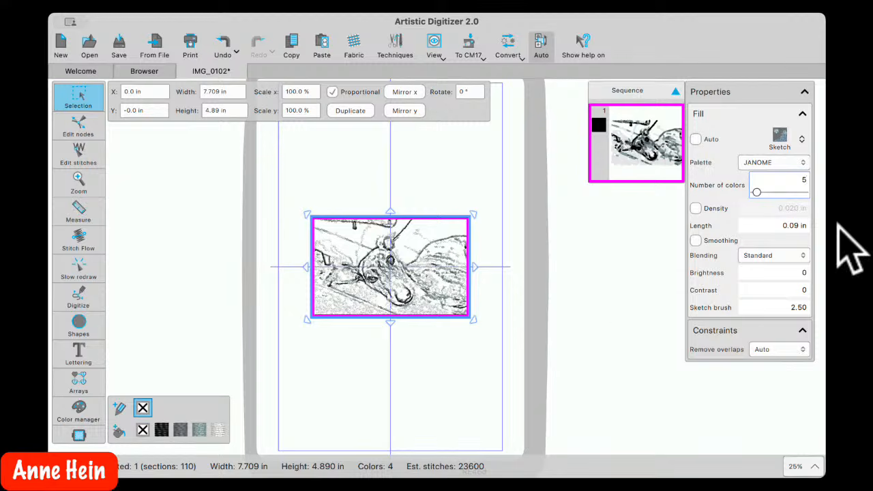
# Trace the dog's head and both ears with the Outline shape tool, about 4.73 by 3.92 in, and end the shape
pyautogui.scroll(5, 312, 290)
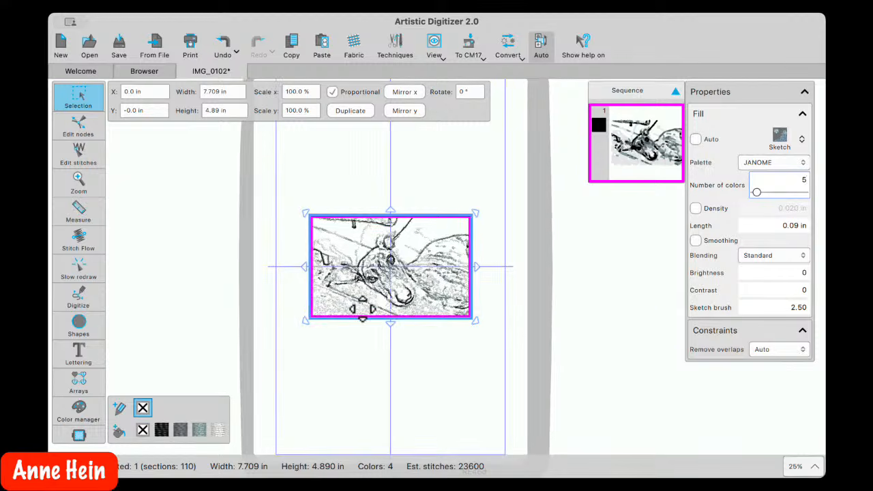
pyautogui.click(79, 296)
pyautogui.click(117, 294)
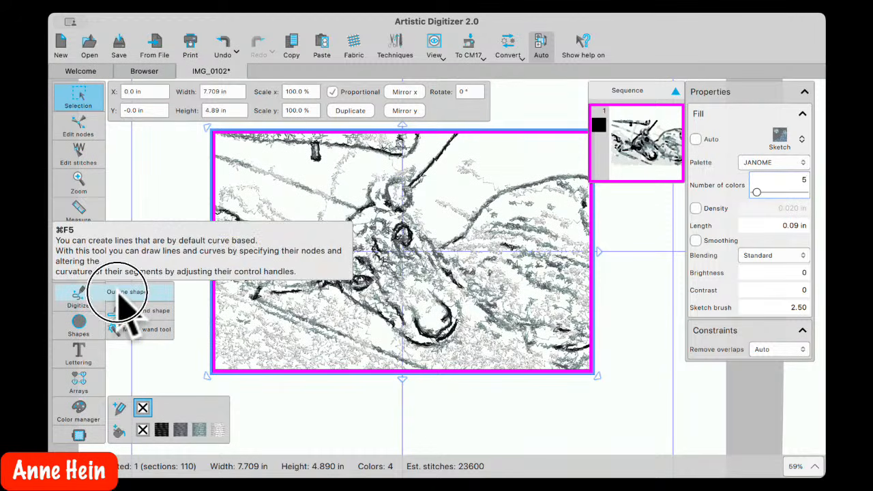
pyautogui.click(335, 220)
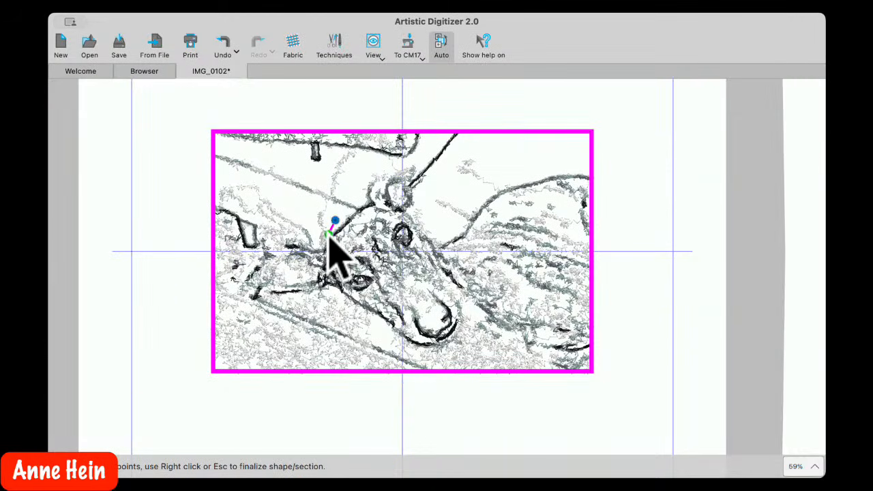
pyautogui.click(320, 242)
pyautogui.click(298, 240)
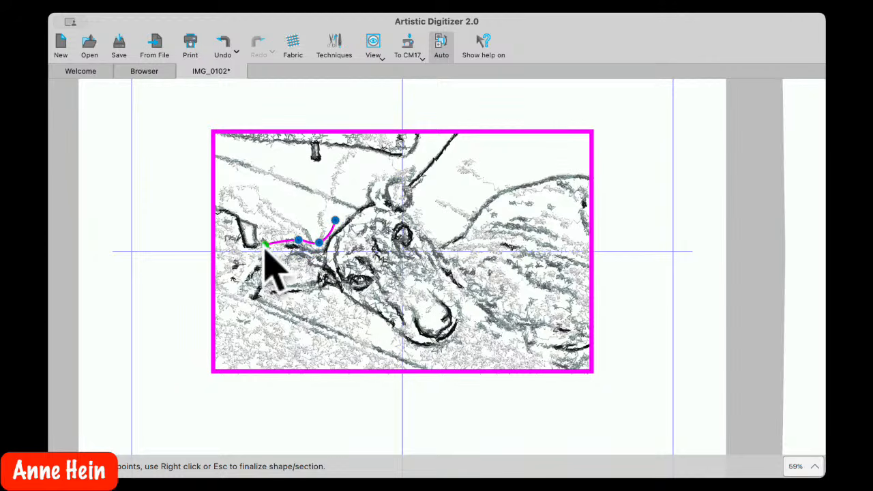
pyautogui.click(263, 249)
pyautogui.click(245, 276)
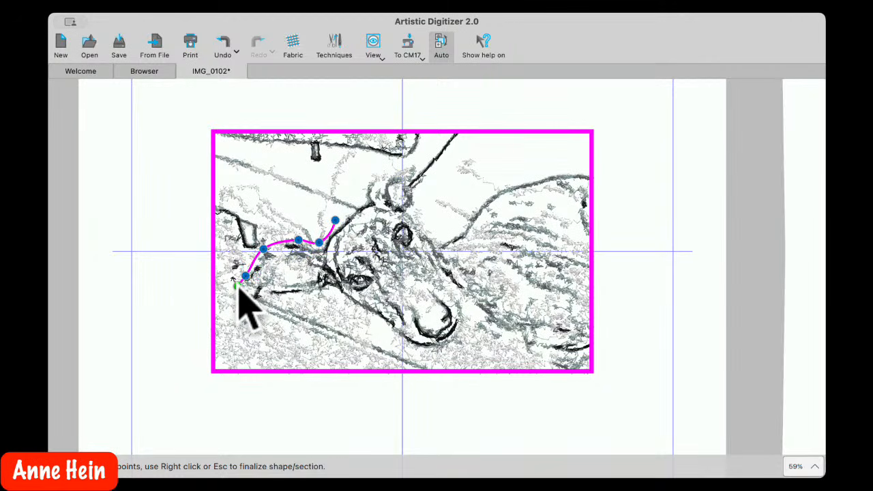
pyautogui.click(237, 286)
pyautogui.click(253, 293)
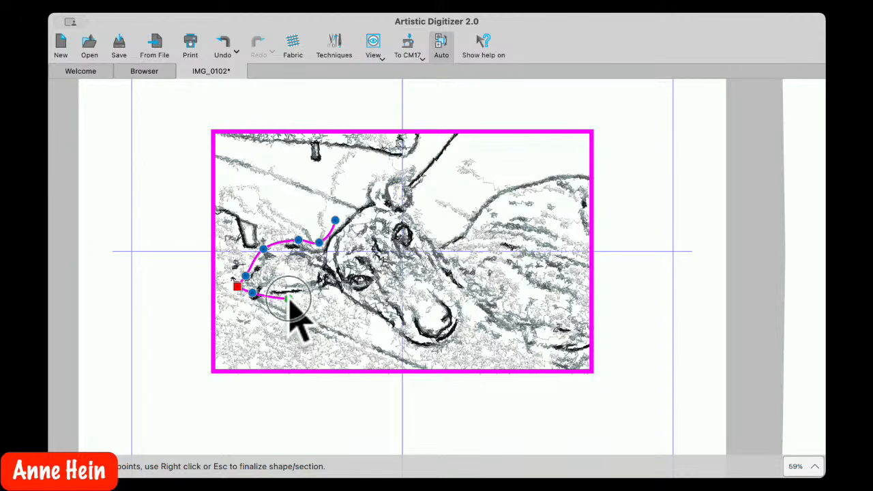
pyautogui.click(289, 298)
pyautogui.click(330, 290)
pyautogui.click(348, 305)
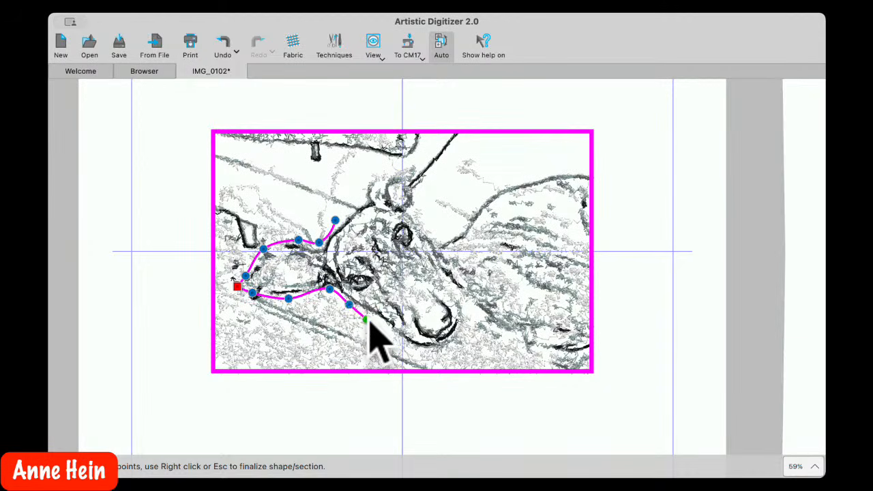
pyautogui.click(374, 318)
pyautogui.click(388, 335)
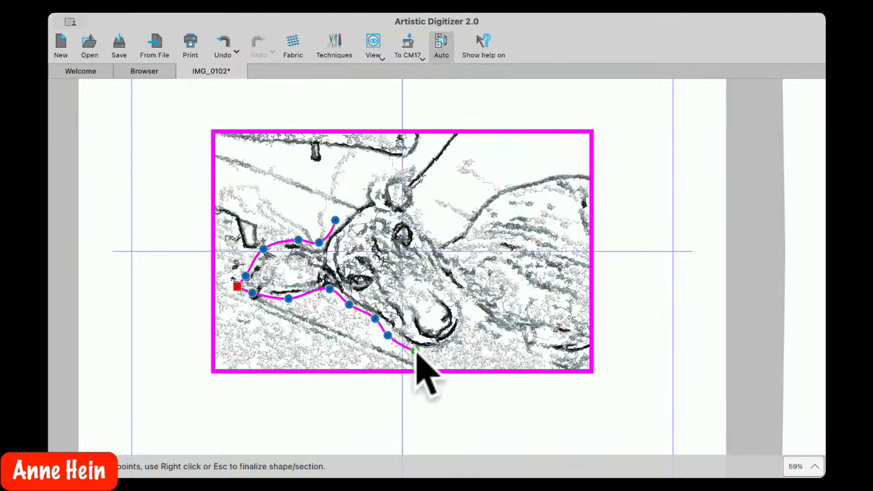
pyautogui.click(415, 351)
pyautogui.click(447, 346)
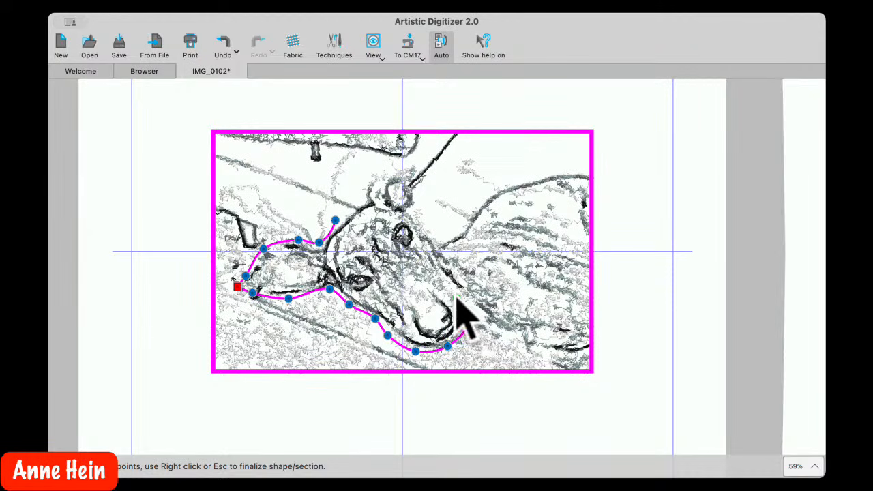
pyautogui.click(468, 318)
pyautogui.click(452, 293)
pyautogui.click(414, 186)
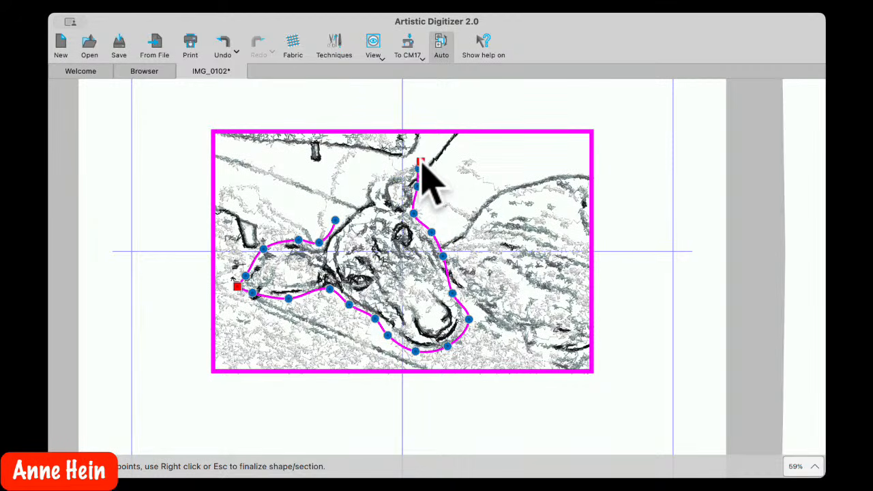
pyautogui.click(403, 165)
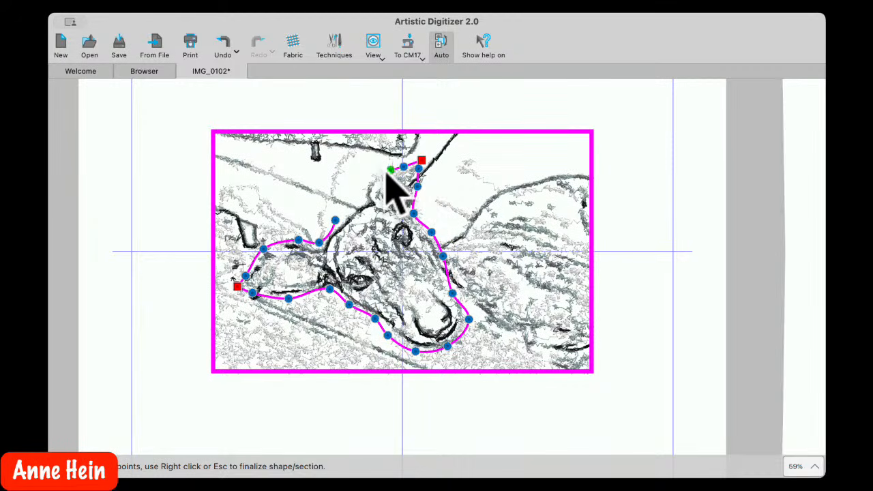
pyautogui.click(376, 173)
pyautogui.click(362, 189)
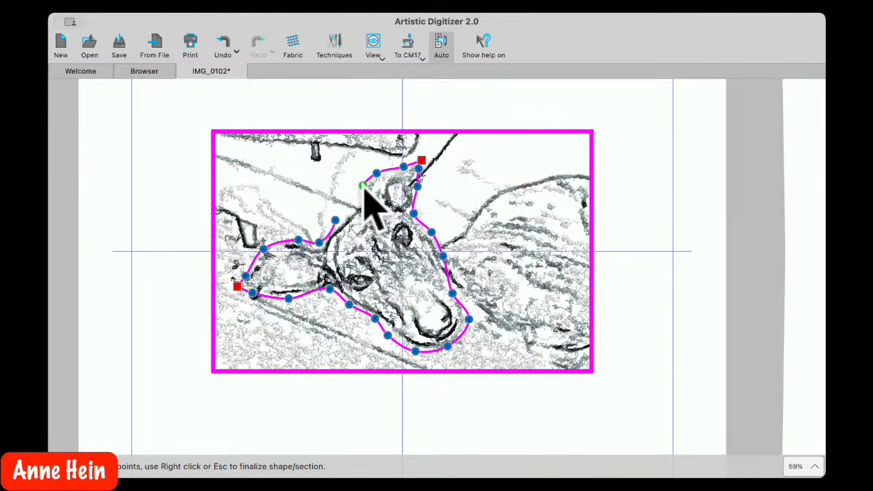
pyautogui.rightClick(345, 218)
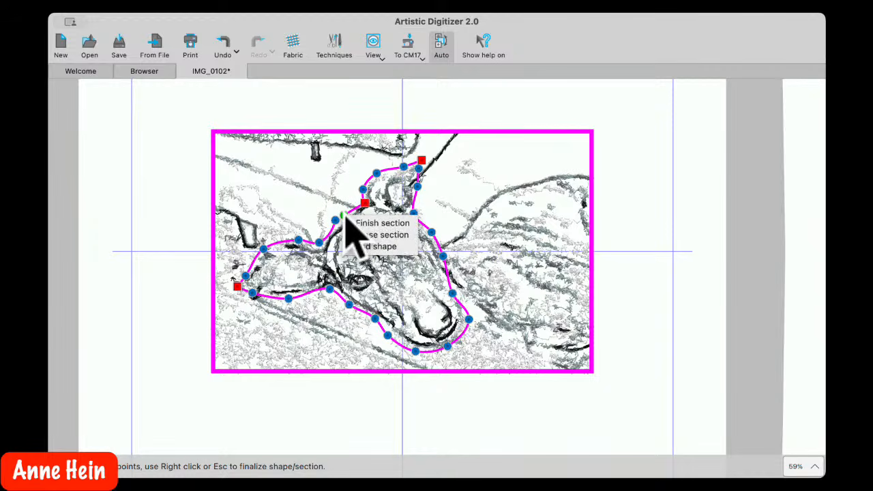
pyautogui.click(365, 245)
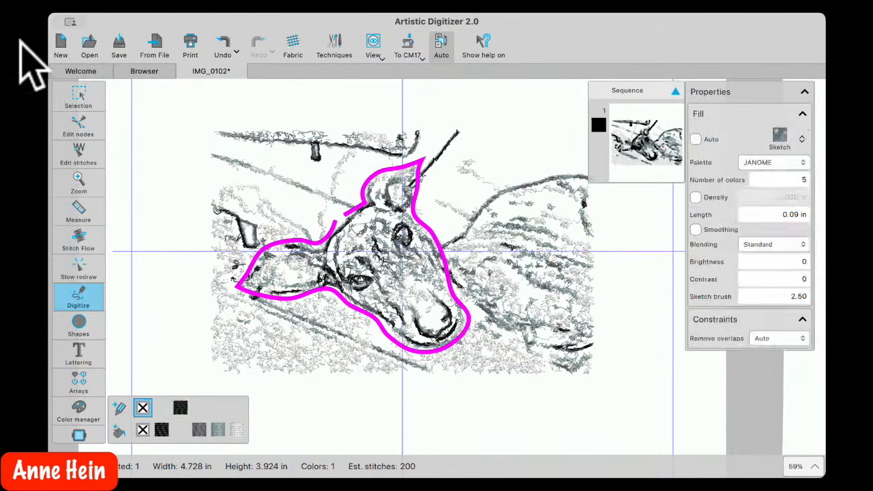
# Close the gap in the head outline by joining its two end nodes between the ears
pyautogui.click(79, 95)
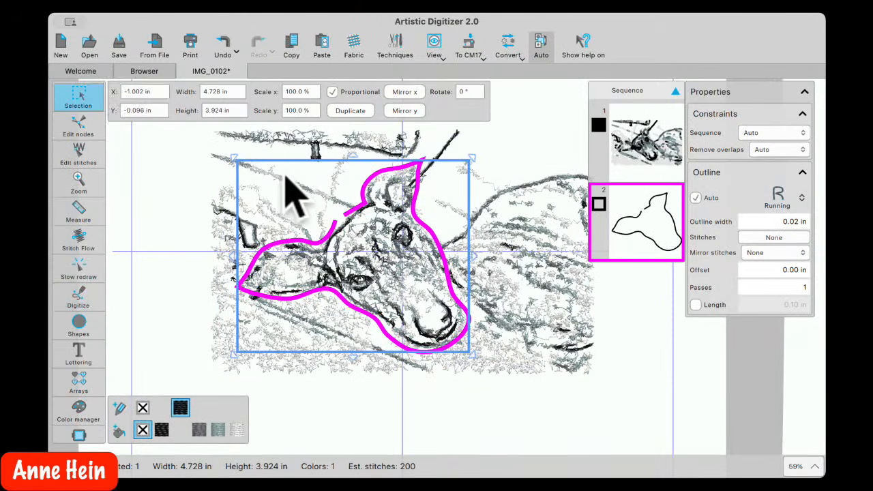
pyautogui.click(84, 128)
pyautogui.moveTo(332, 201); pyautogui.dragTo(367, 224)
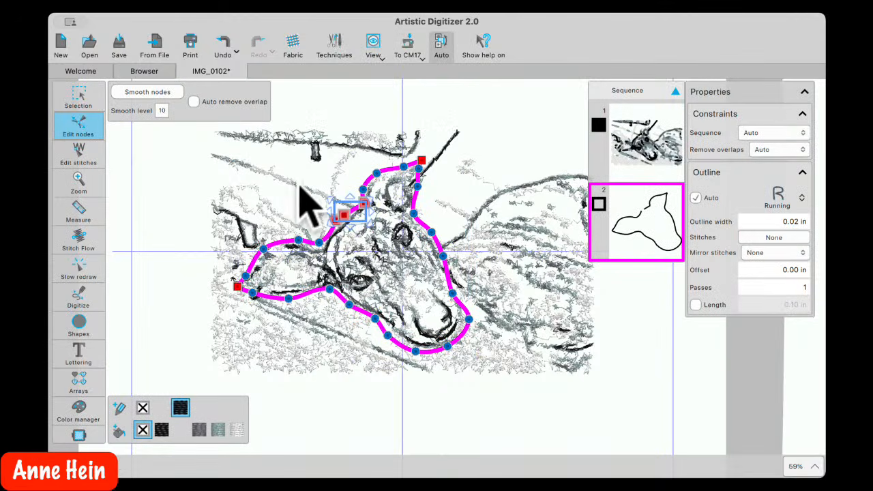
pyautogui.click(287, 190)
pyautogui.moveTo(315, 199); pyautogui.dragTo(367, 269)
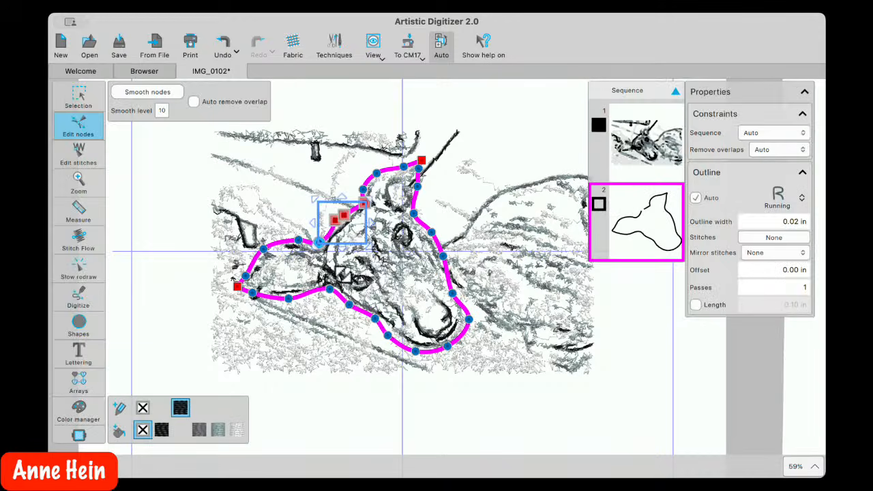
pyautogui.rightClick(349, 234)
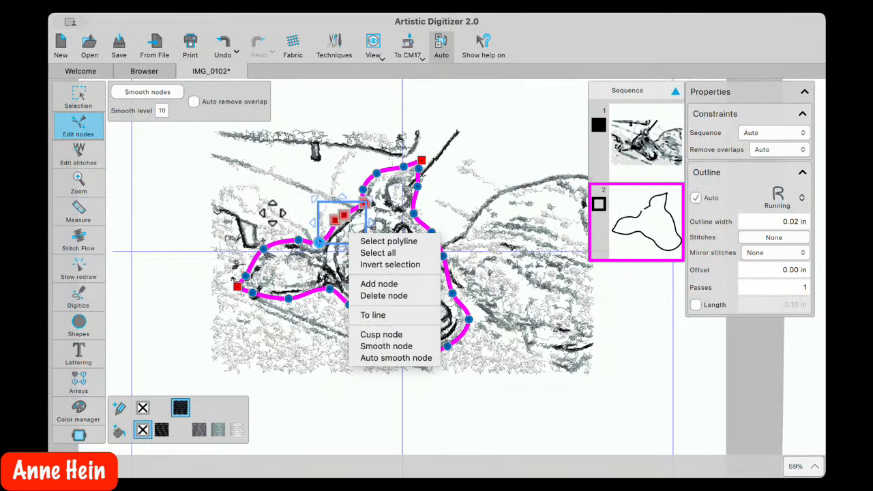
pyautogui.click(273, 211)
pyautogui.click(162, 171)
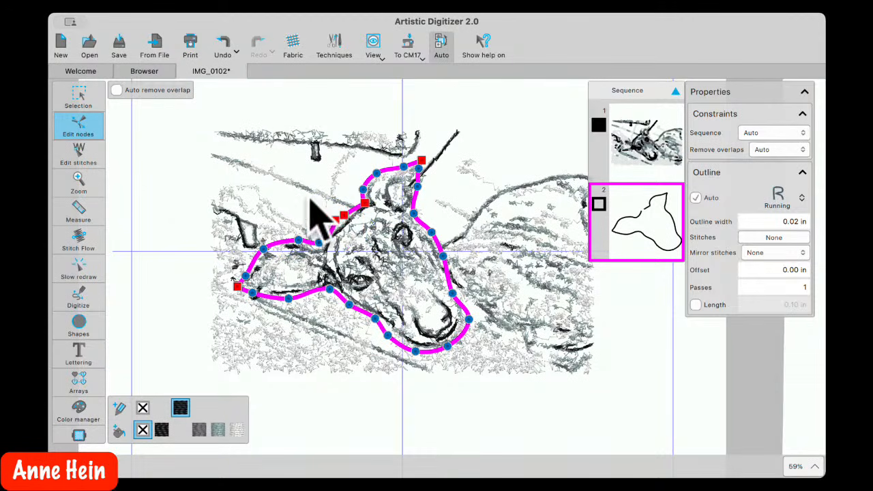
pyautogui.moveTo(327, 204); pyautogui.dragTo(355, 236)
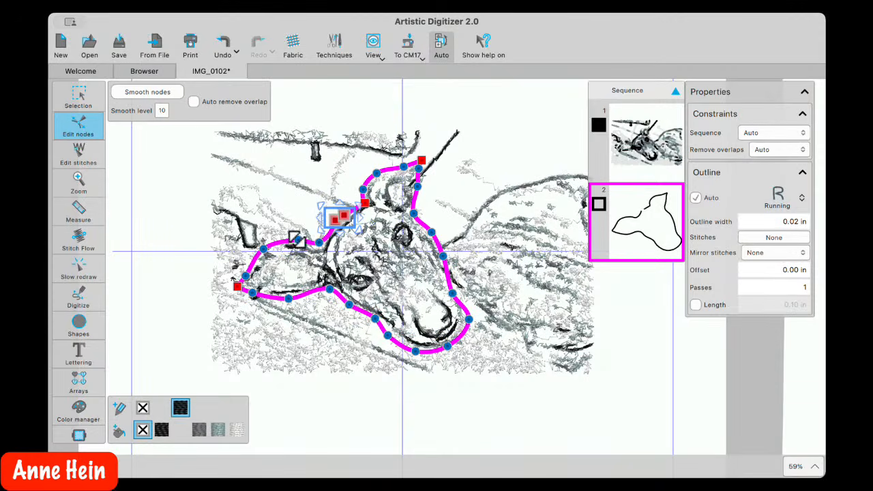
pyautogui.rightClick(332, 215)
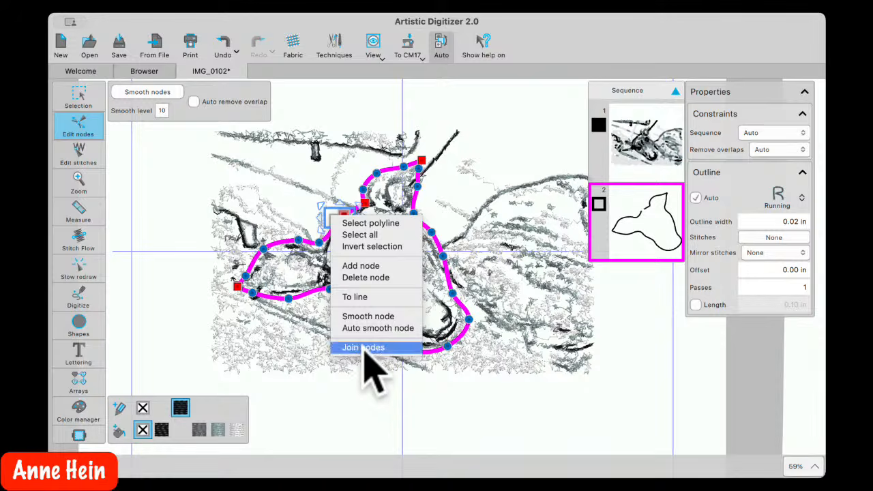
pyautogui.click(362, 350)
# Select the head outline together with the dog sketch and trim the head shape out of the sketch
pyautogui.click(101, 110)
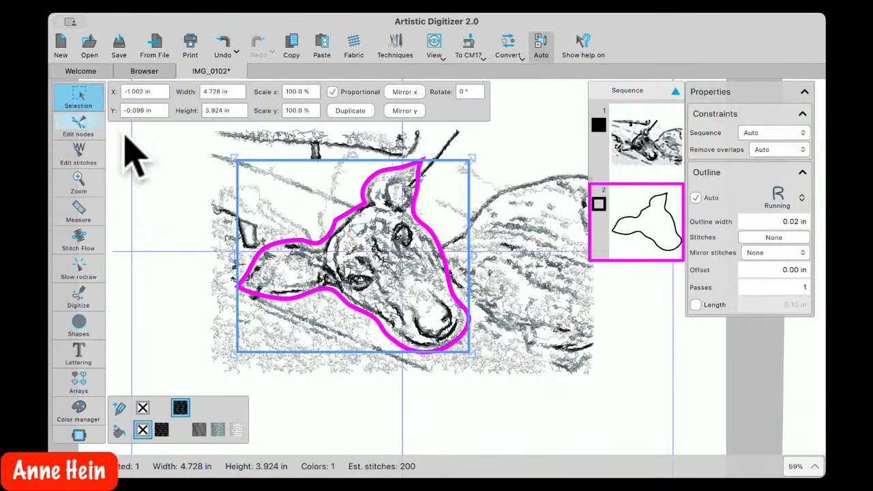
pyautogui.keyDown('shift'); pyautogui.click(645, 145); pyautogui.keyUp('shift')
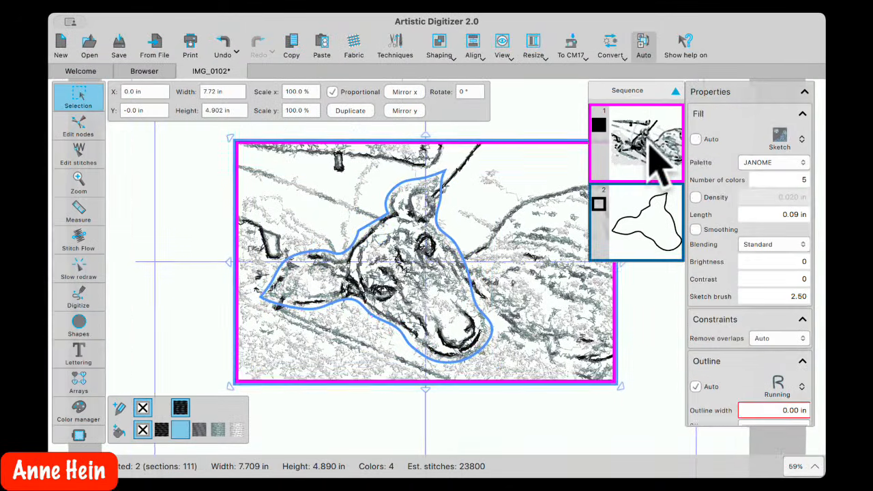
pyautogui.rightClick(334, 195)
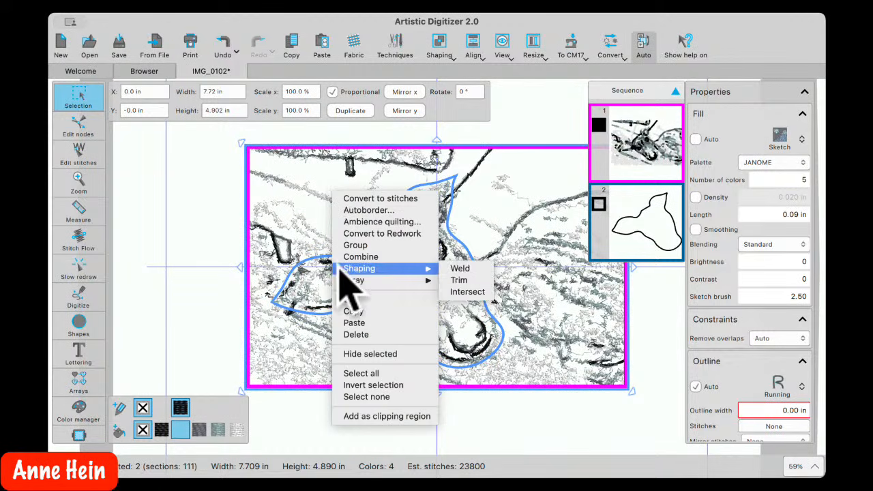
pyautogui.moveTo(348, 280)
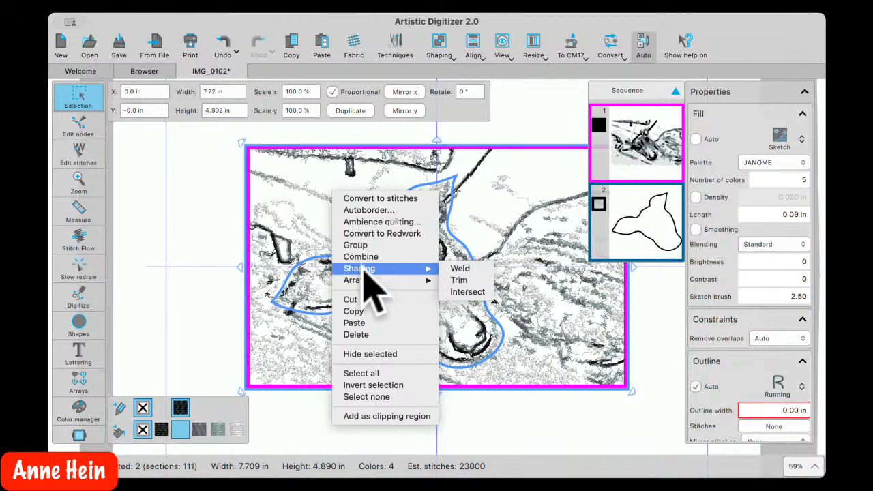
pyautogui.click(463, 281)
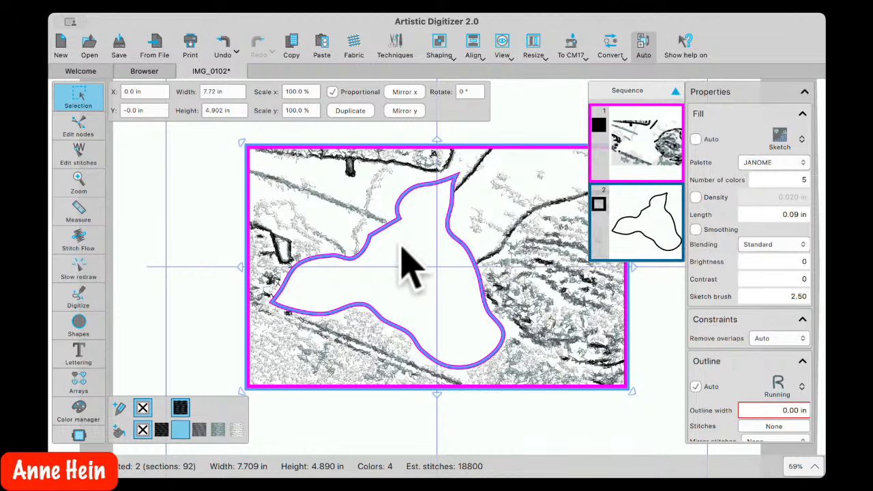
# Undo the trim and intersect the head outline with the dog sketch instead
pyautogui.click(224, 41)
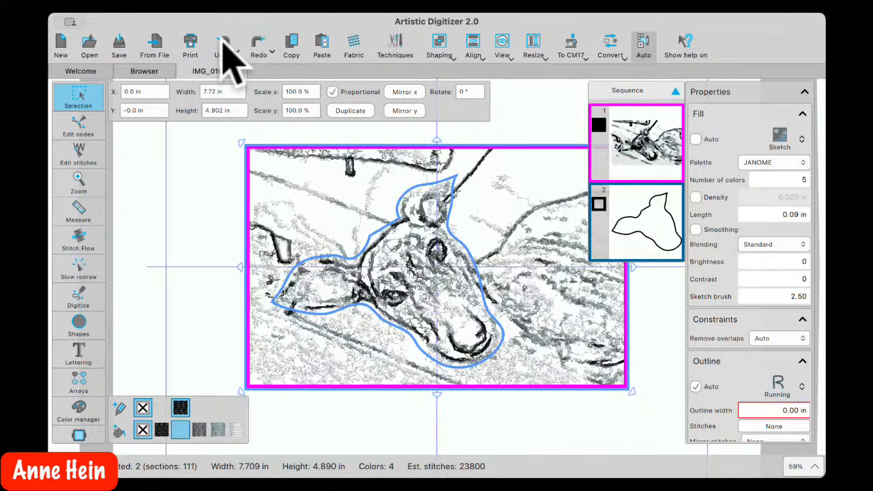
pyautogui.rightClick(375, 231)
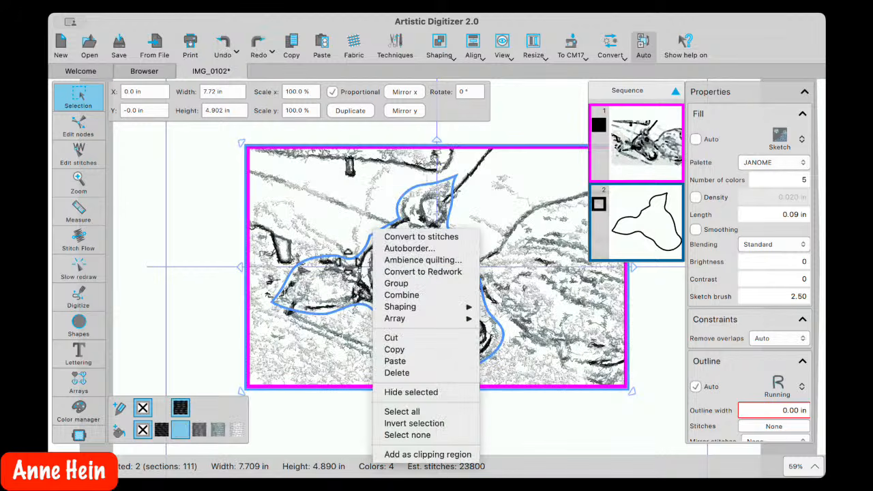
pyautogui.moveTo(407, 307)
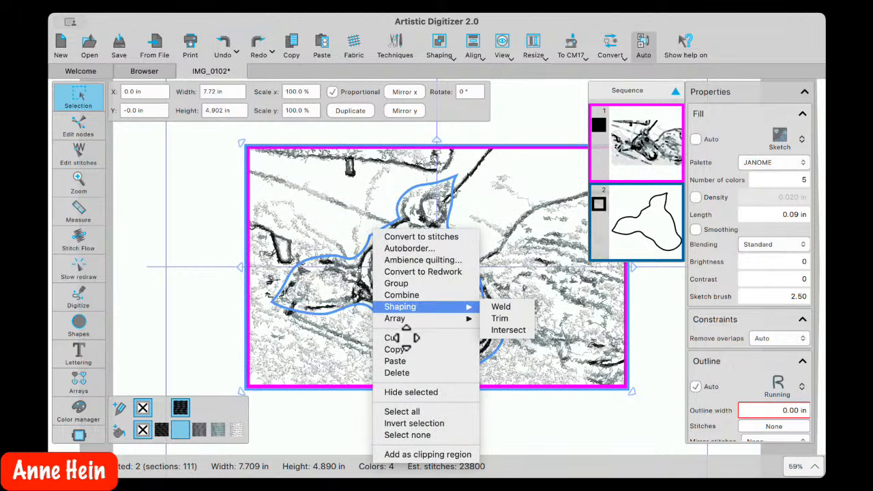
pyautogui.click(510, 331)
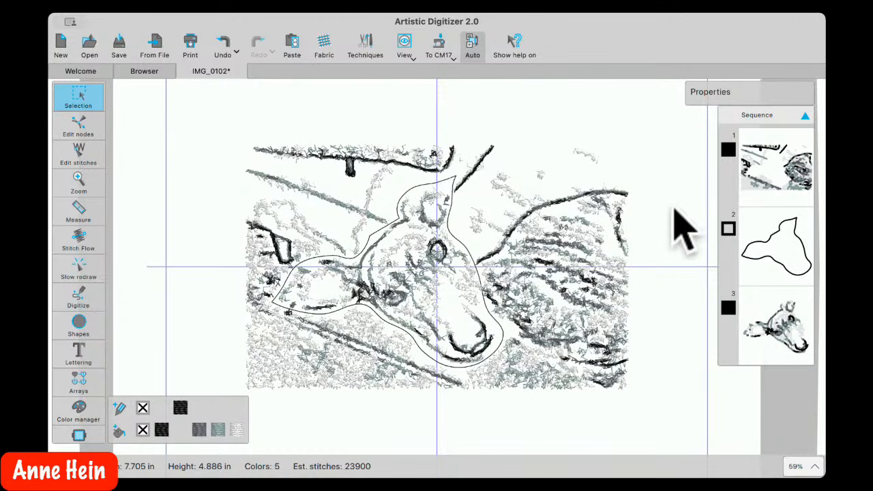
# Delete the background sketch and the traced head outline, keeping only the dog's head sketch
pyautogui.click(775, 176)
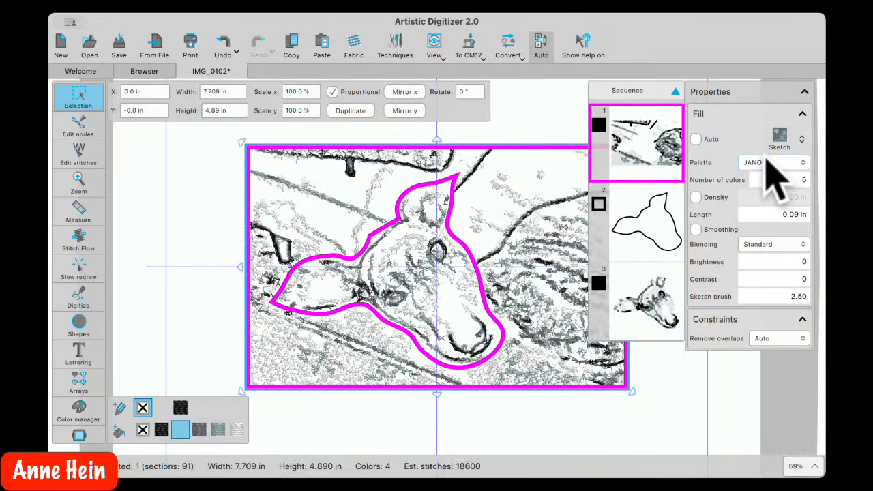
pyautogui.press('Delete')
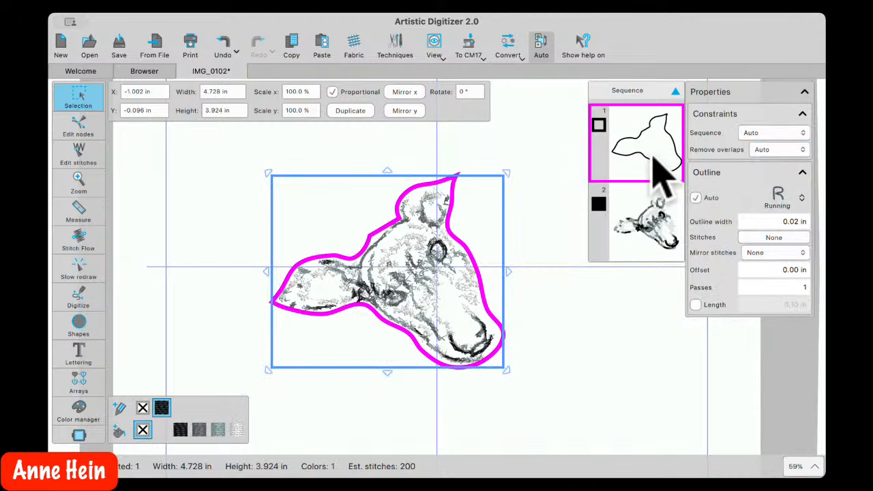
pyautogui.press('Delete')
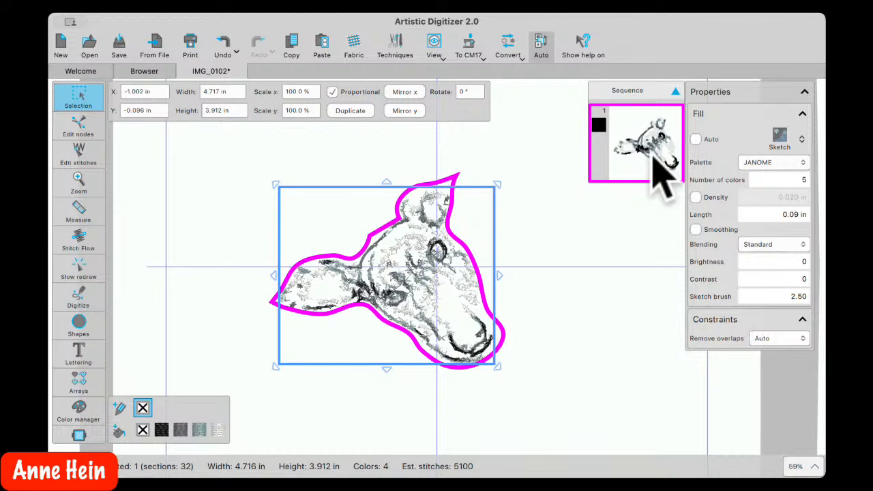
pyautogui.click(555, 288)
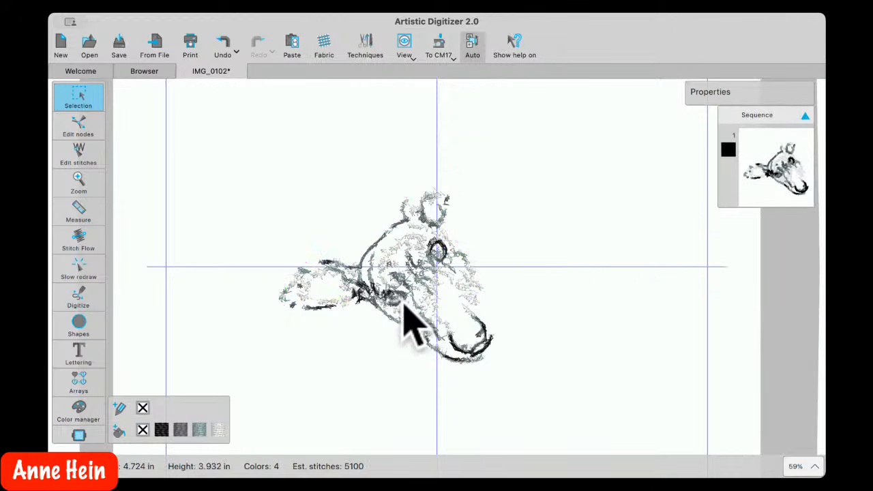
# Change the hoop for the Janome CM17 machine to SQ28d
pyautogui.scroll(-5, 416, 320)
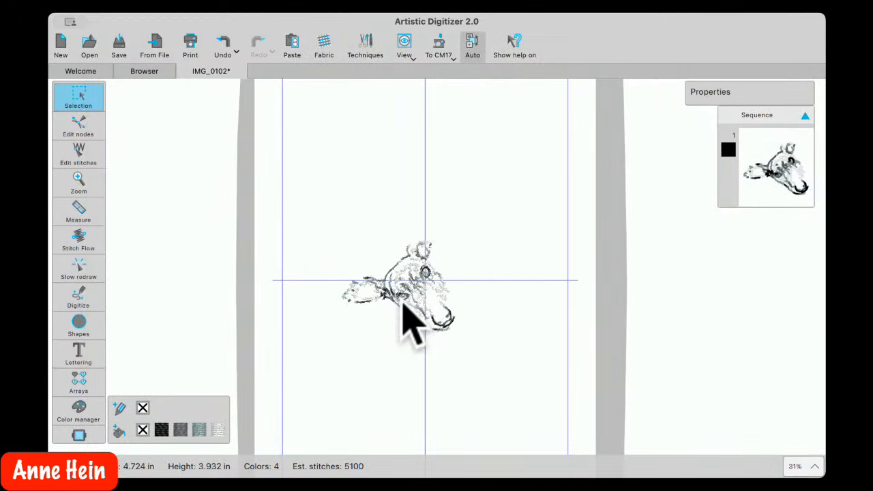
pyautogui.click(440, 44)
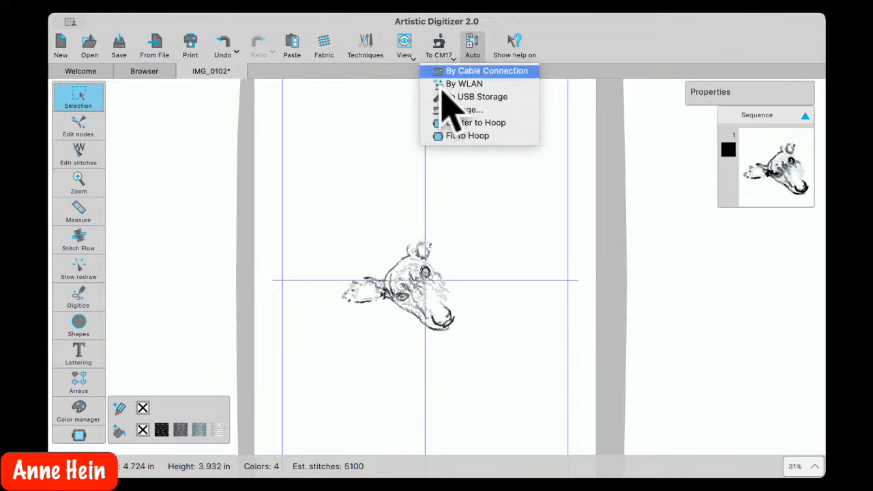
pyautogui.click(452, 111)
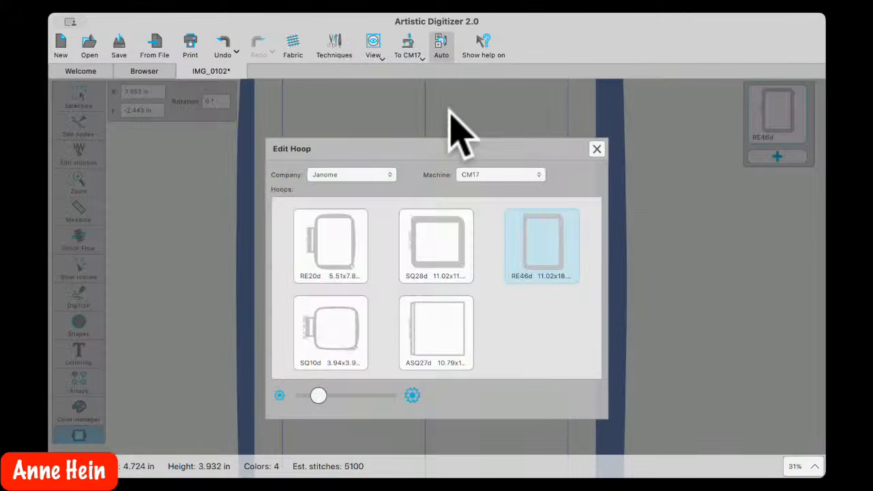
pyautogui.click(455, 239)
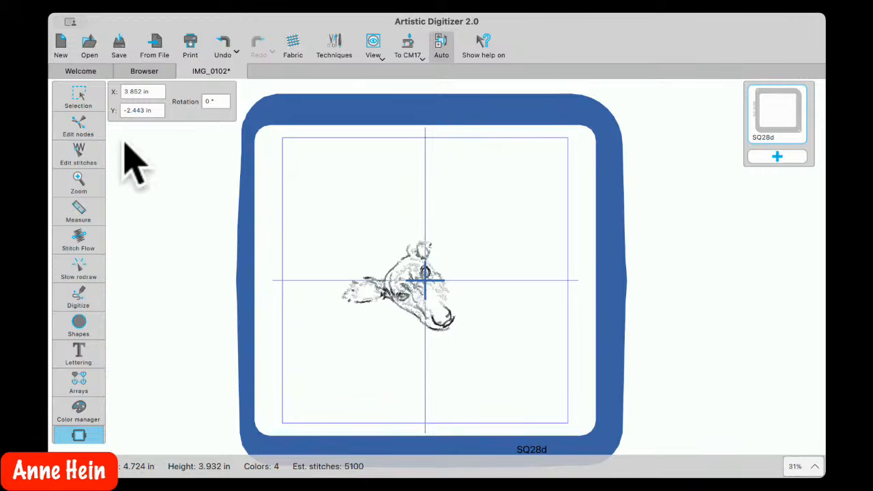
# Shrink the dog's head to about 3.28 by 2.72 in and move it to the upper left of the hoop
pyautogui.click(68, 95)
pyautogui.moveTo(344, 216); pyautogui.dragTo(491, 395)
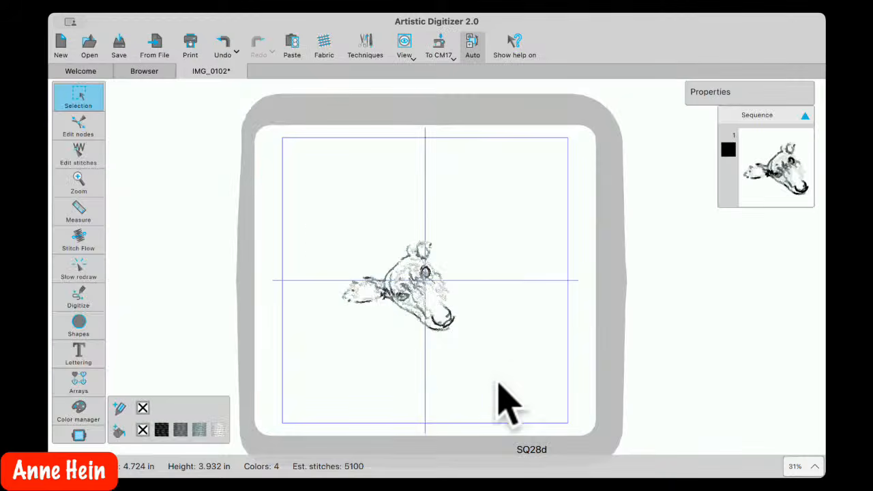
pyautogui.moveTo(324, 205); pyautogui.dragTo(471, 372)
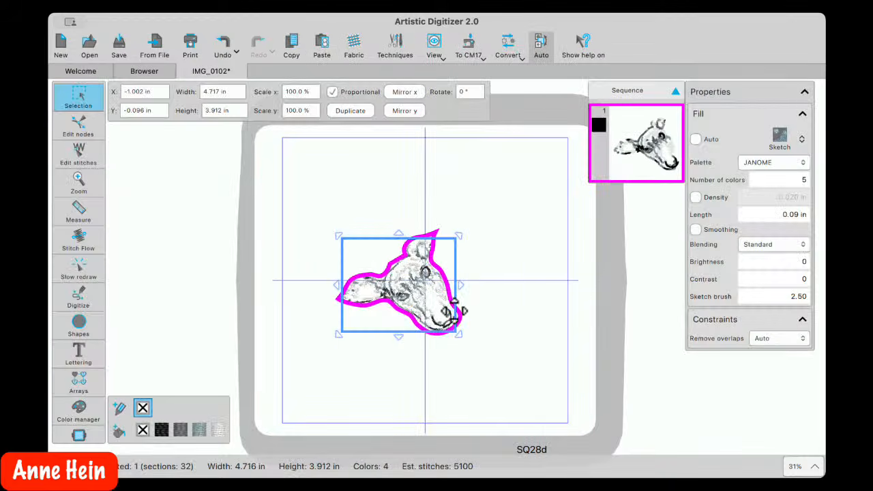
pyautogui.moveTo(457, 237); pyautogui.dragTo(435, 259)
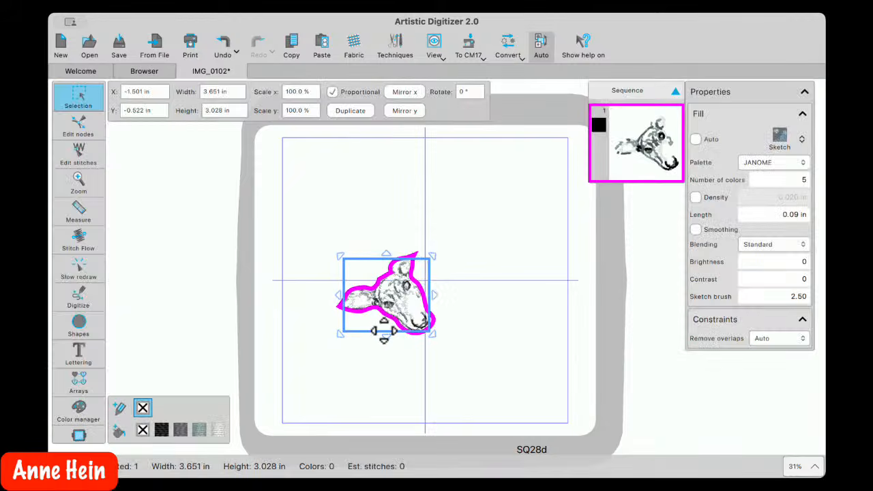
pyautogui.moveTo(380, 331); pyautogui.dragTo(323, 229)
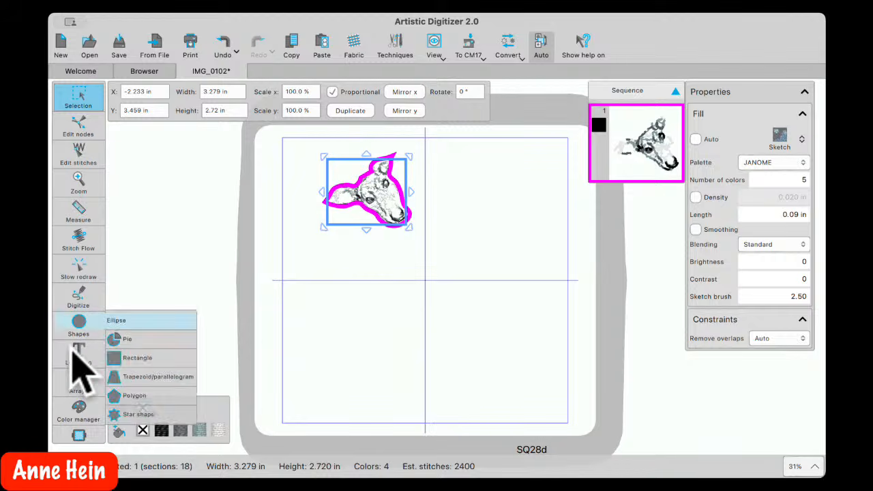
# Lay out the head as an array of 3 horizontal and 4 vertical copies, starting at the hoop's upper-left corner
pyautogui.moveTo(76, 386)
pyautogui.click(126, 379)
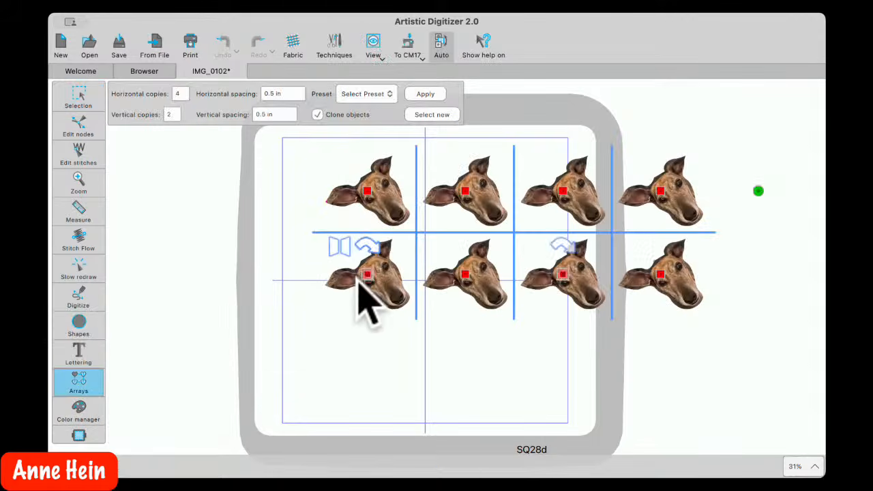
pyautogui.moveTo(367, 188); pyautogui.dragTo(328, 189)
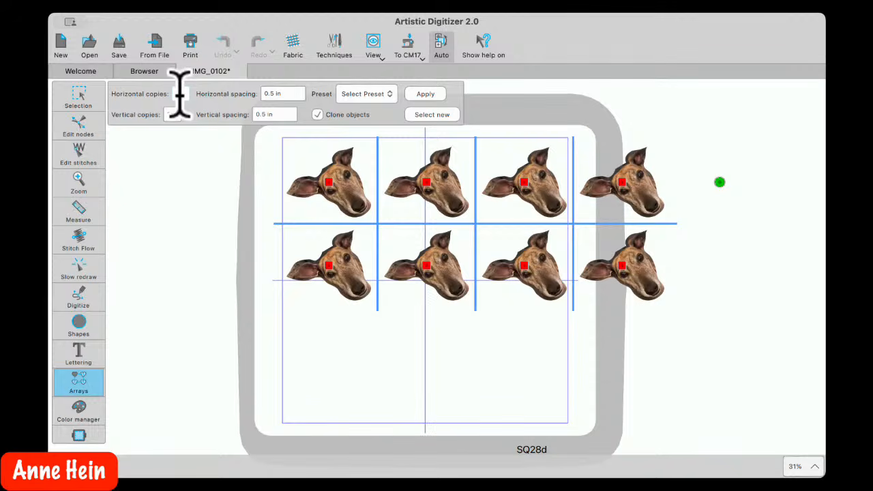
pyautogui.moveTo(180, 95); pyautogui.dragTo(158, 115)
pyautogui.write('3')
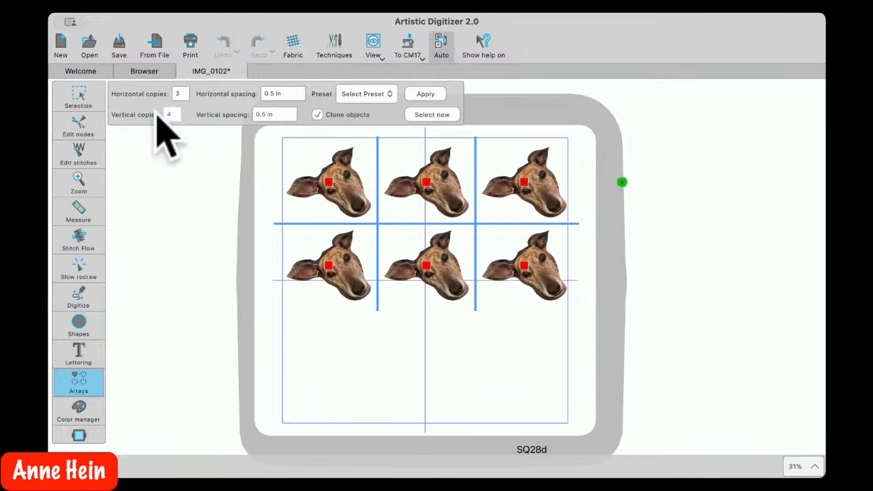
pyautogui.click(353, 378)
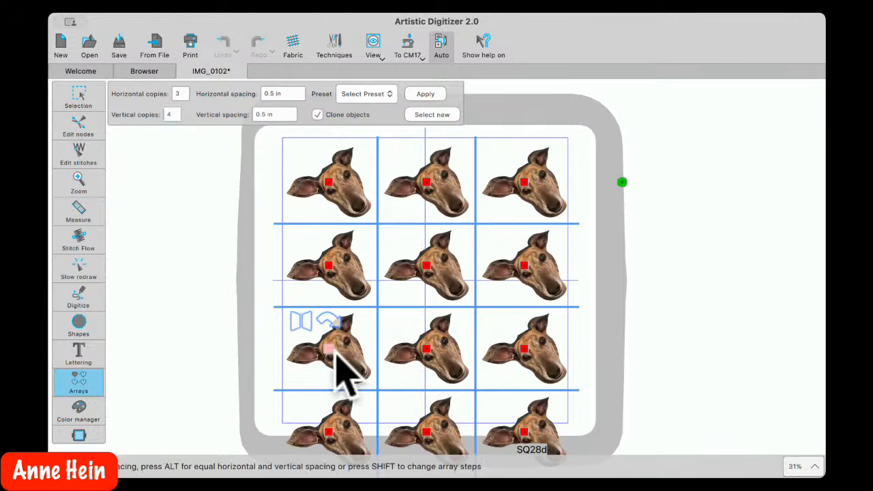
# Reduce the array's vertical spacing to about -0.165 in and rotate every head in the second and fourth rows
pyautogui.moveTo(335, 357); pyautogui.dragTo(331, 319)
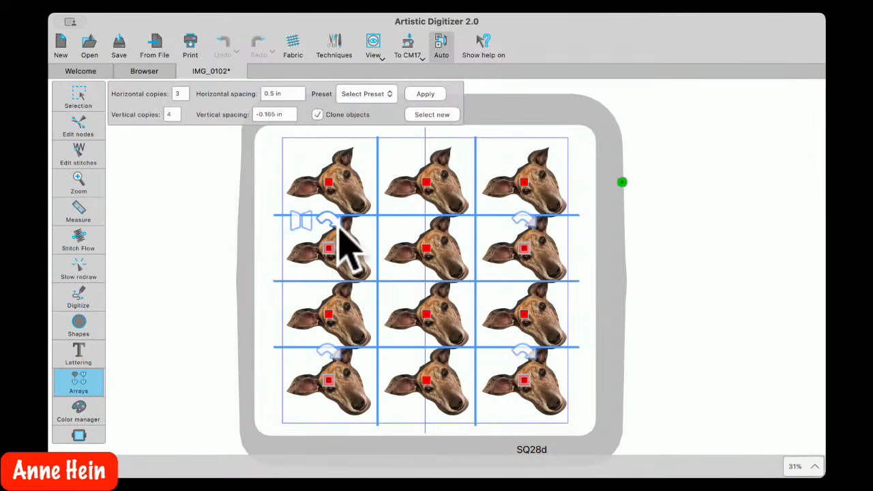
pyautogui.click(336, 222)
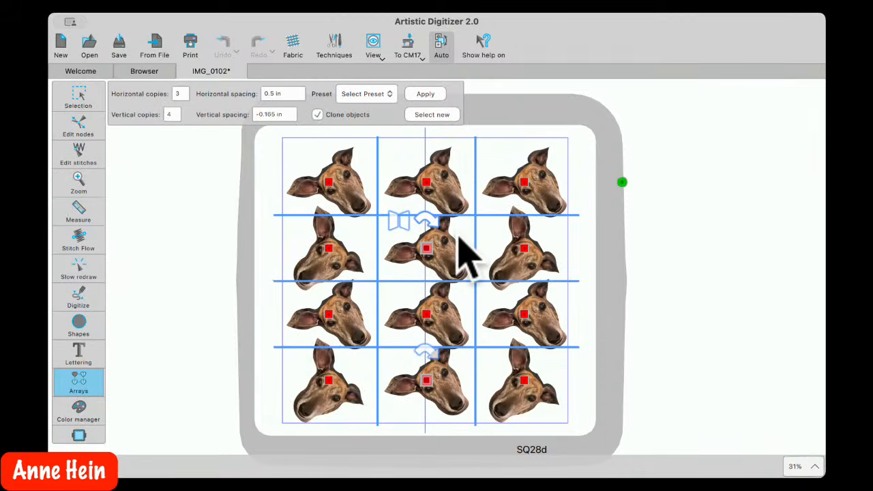
pyautogui.click(426, 220)
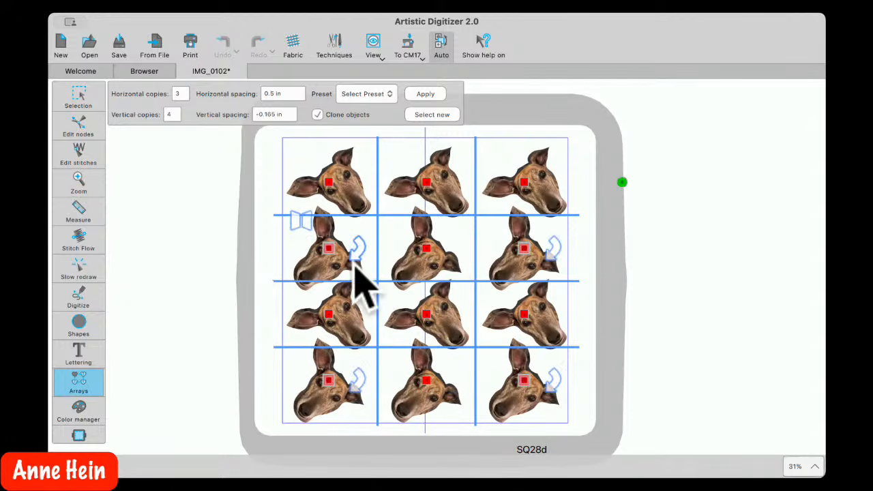
# Shift the array slightly upward inside the hoop, apply it and clear the selection
pyautogui.click(327, 187)
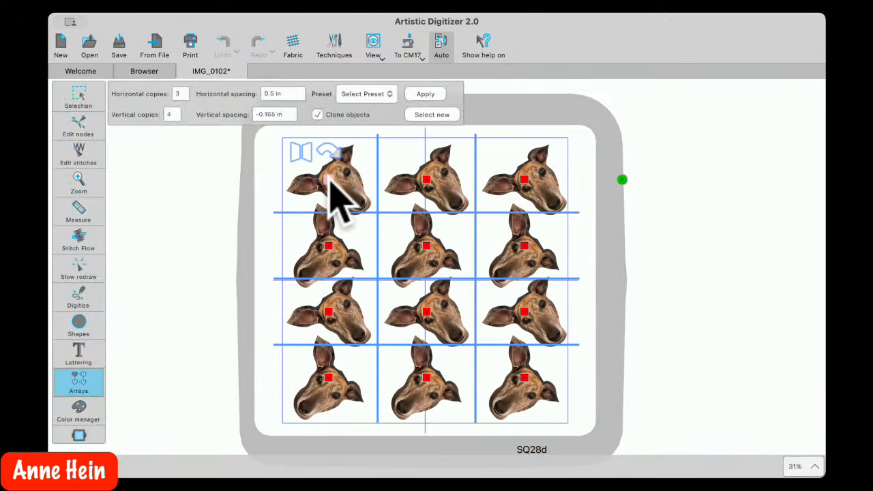
pyautogui.click(426, 95)
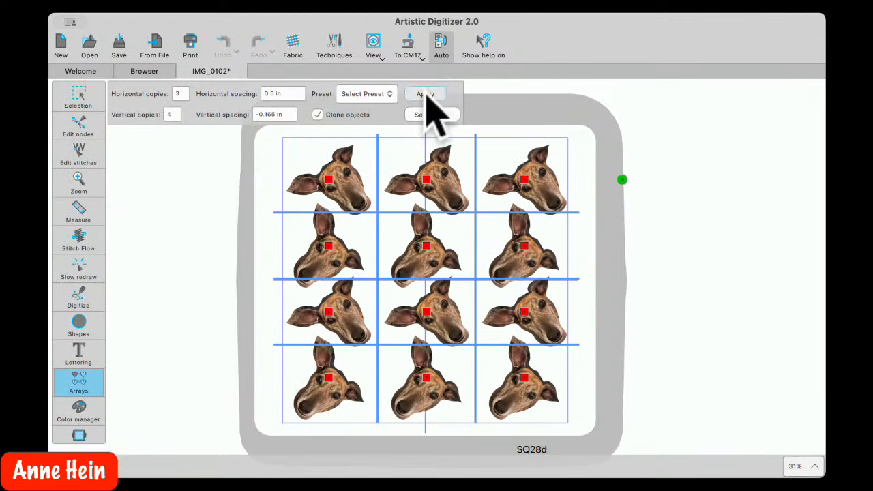
pyautogui.moveTo(78, 95)
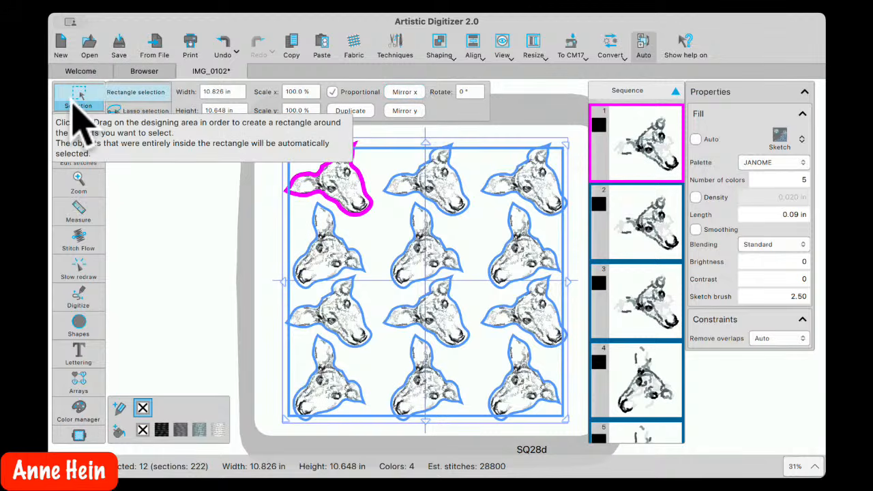
pyautogui.click(221, 266)
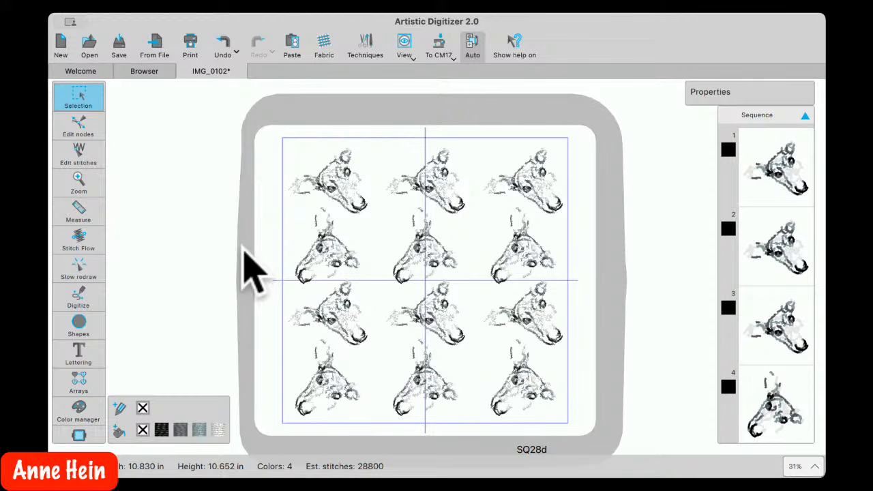
# Edit the nodes of the first cloned head, moving the node under its long ear inward and back outward
pyautogui.click(339, 196)
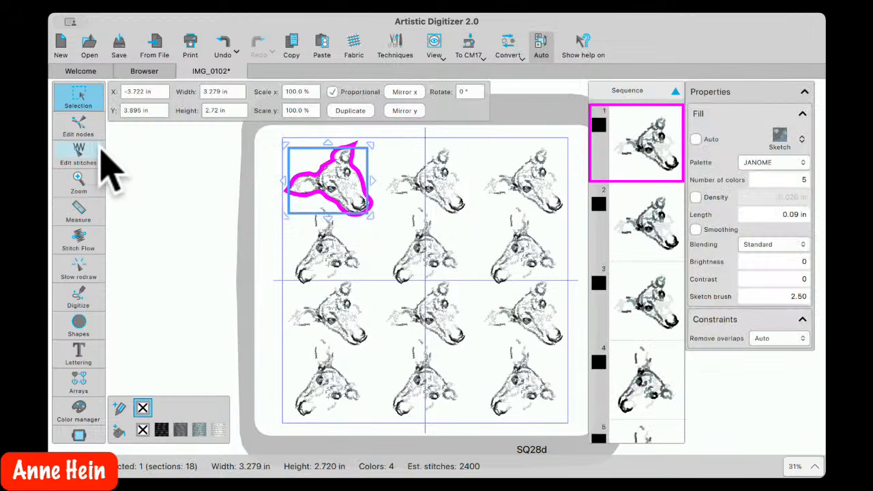
pyautogui.click(78, 124)
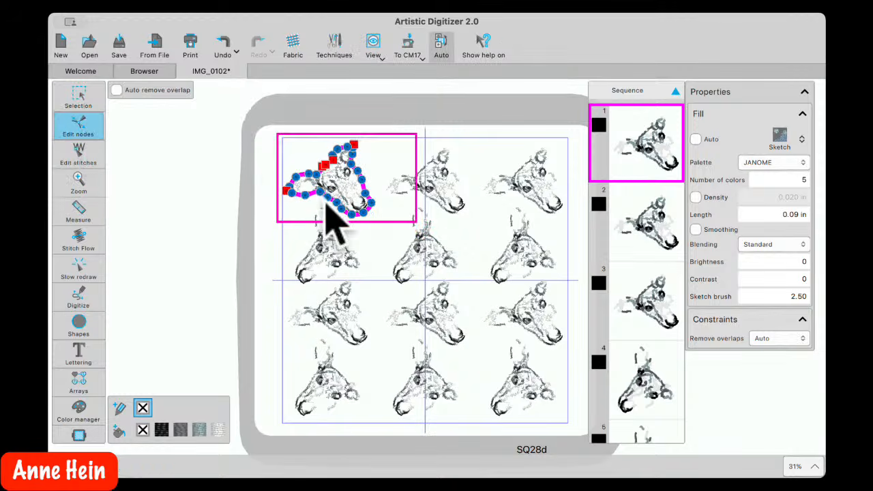
pyautogui.scroll(10, 351, 211)
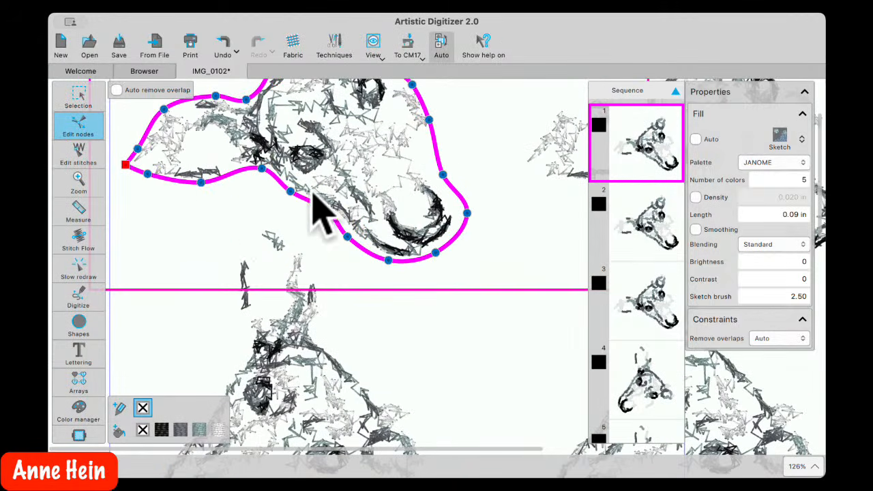
pyautogui.moveTo(201, 183); pyautogui.dragTo(198, 169)
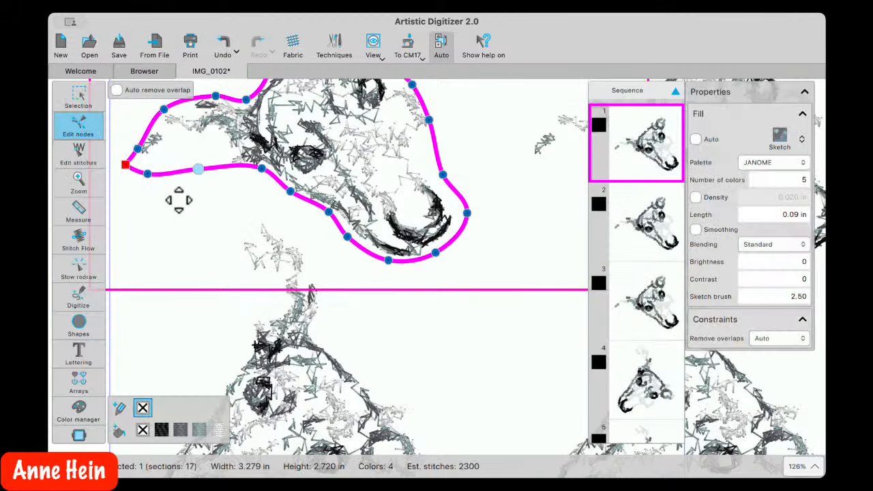
pyautogui.moveTo(197, 169); pyautogui.dragTo(199, 189)
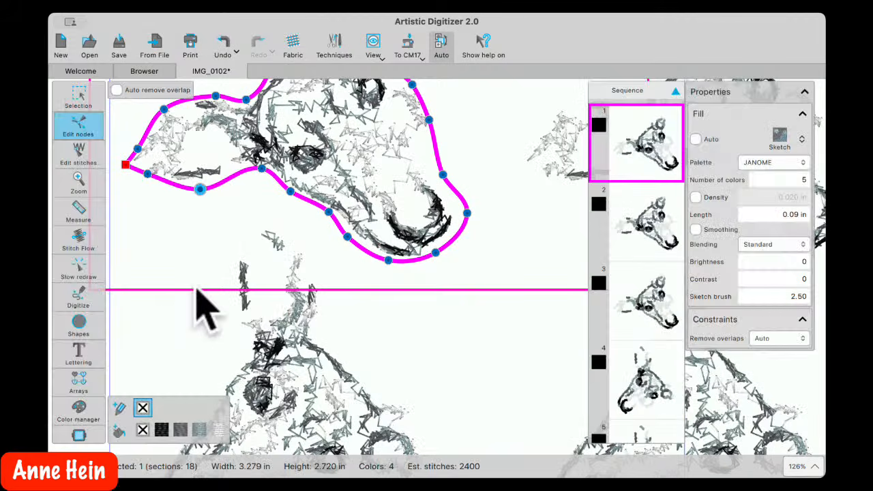
# Move the node at the tip of the first head's nose inward, narrowing the shape to about 3.15 in, and reopen its nodes
pyautogui.moveTo(467, 213); pyautogui.dragTo(444, 210)
pyautogui.scroll(-3, 409, 261)
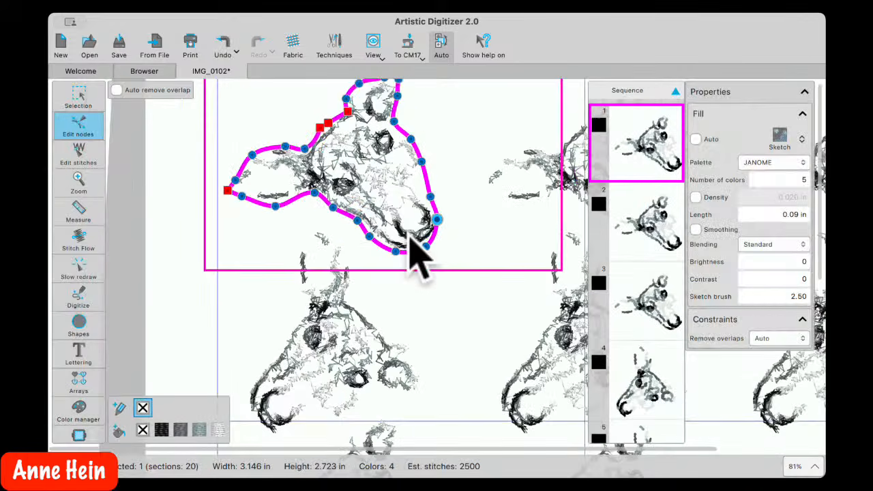
pyautogui.scroll(-2, 412, 256)
pyautogui.click(75, 95)
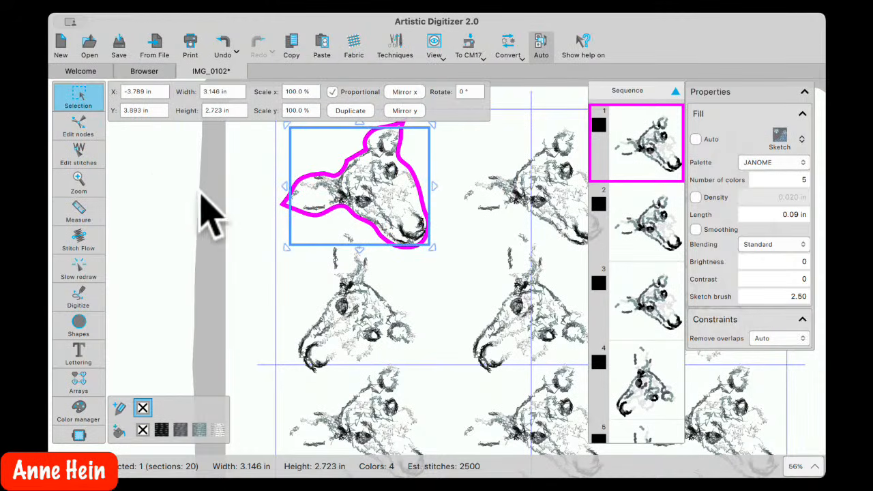
pyautogui.click(77, 127)
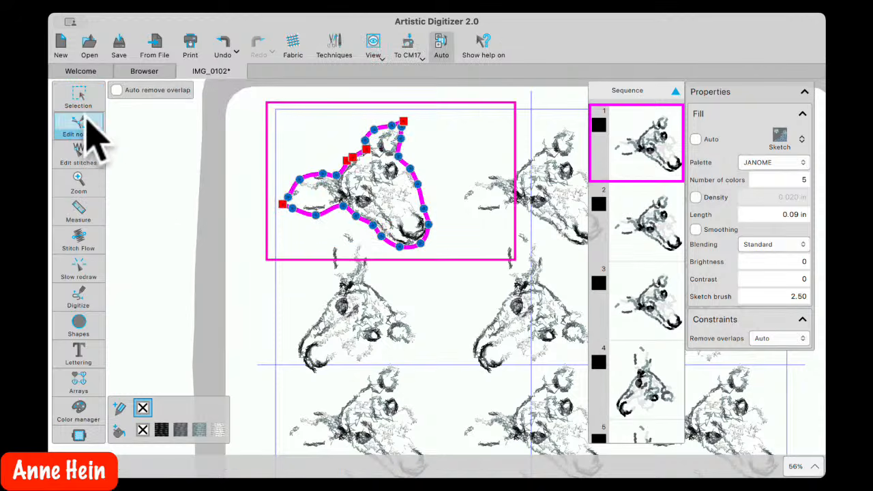
# Leave node editing and close the IMG_0102 document without saving its changes
pyautogui.click(78, 96)
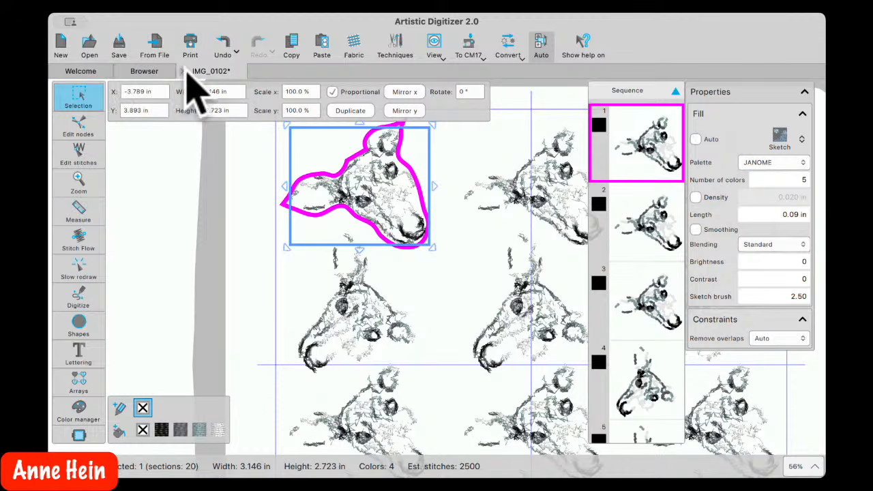
pyautogui.click(183, 71)
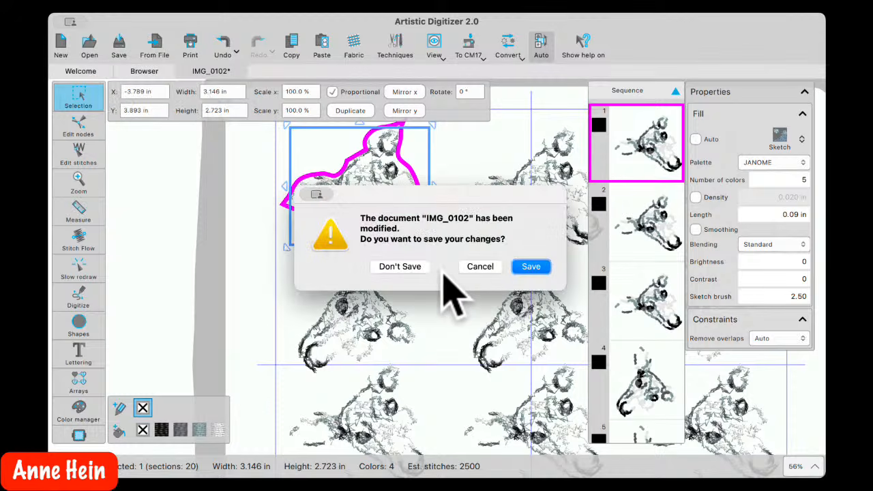
pyautogui.click(398, 266)
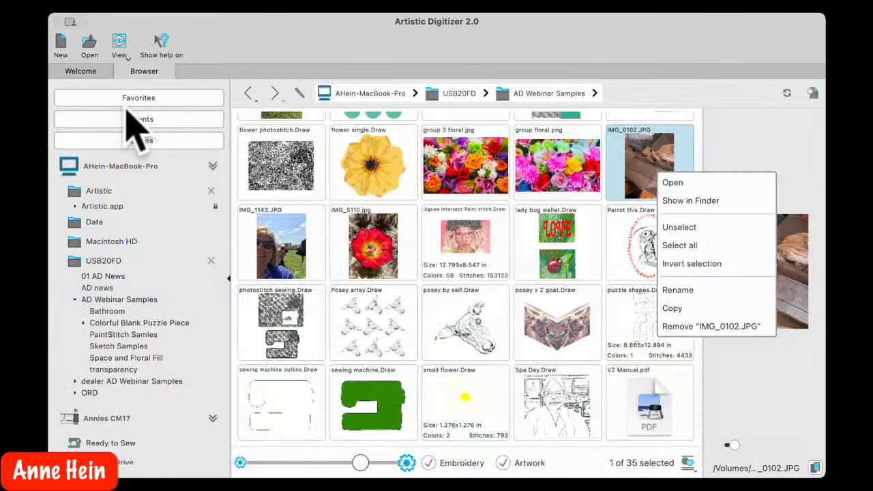
# Open the "flower single.Draw" design for a close view of the flower
pyautogui.doubleClick(380, 164)
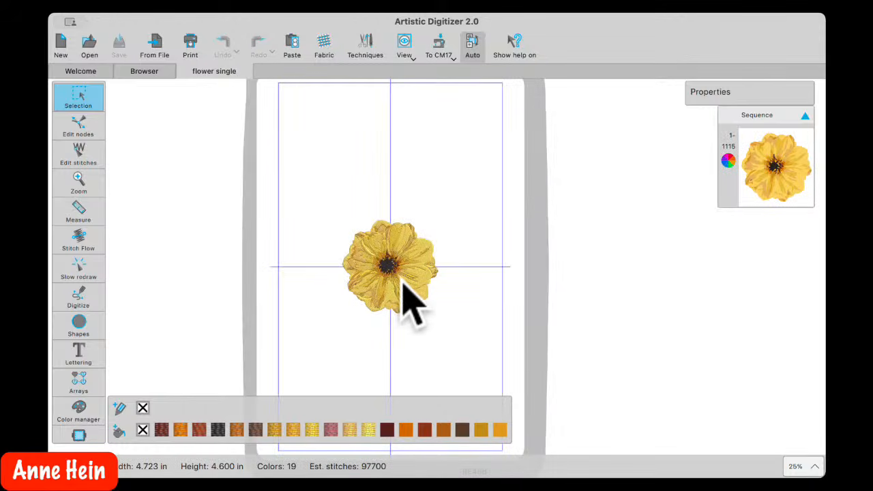
pyautogui.scroll(1, 406, 307)
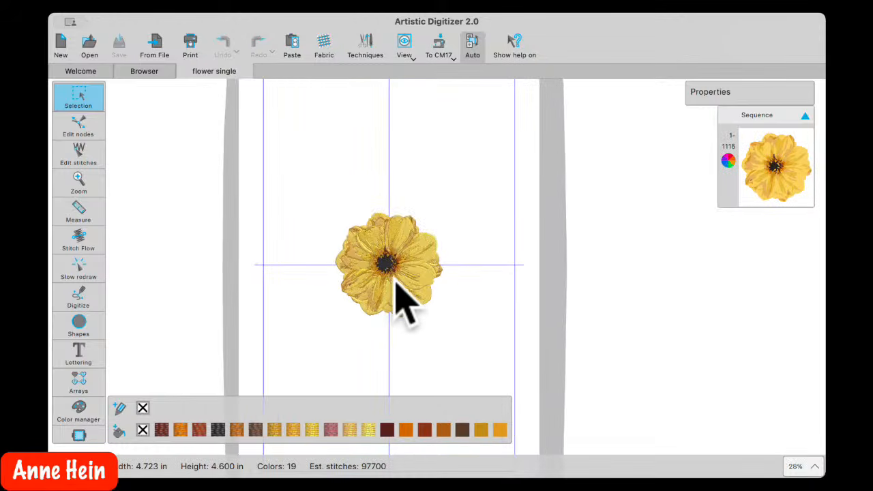
pyautogui.scroll(2, 406, 307)
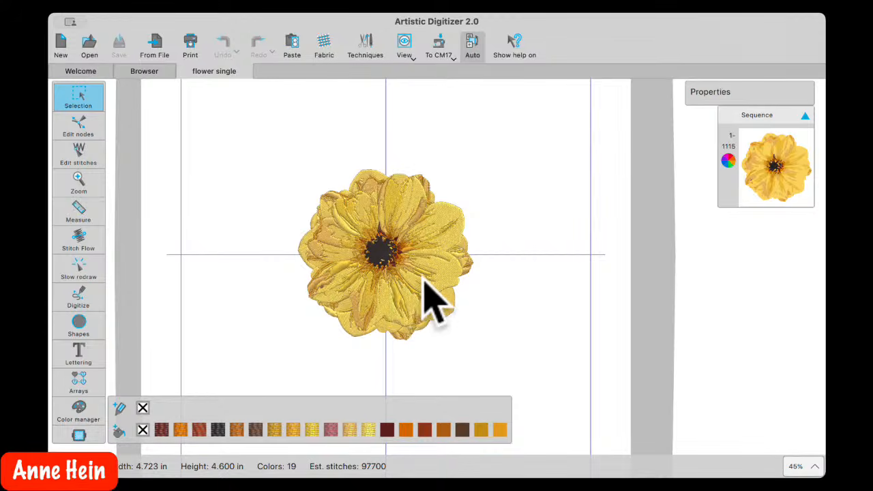
pyautogui.scroll(1, 424, 280)
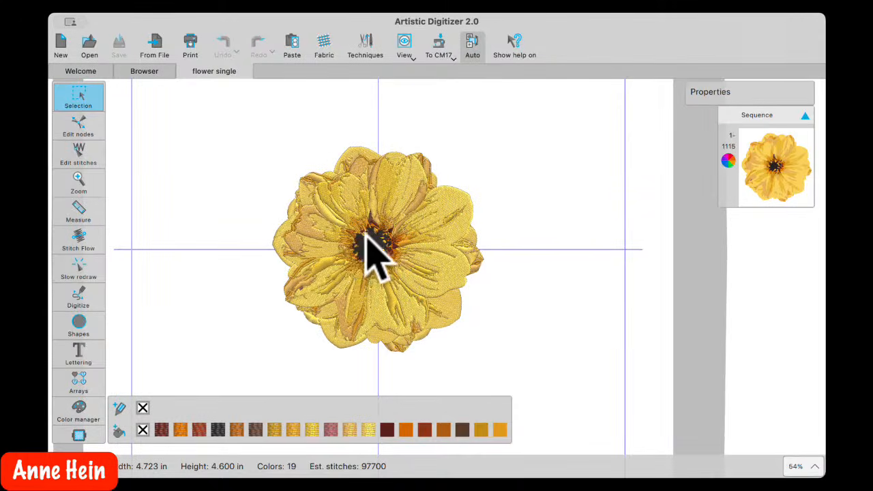
pyautogui.scroll(3, 382, 258)
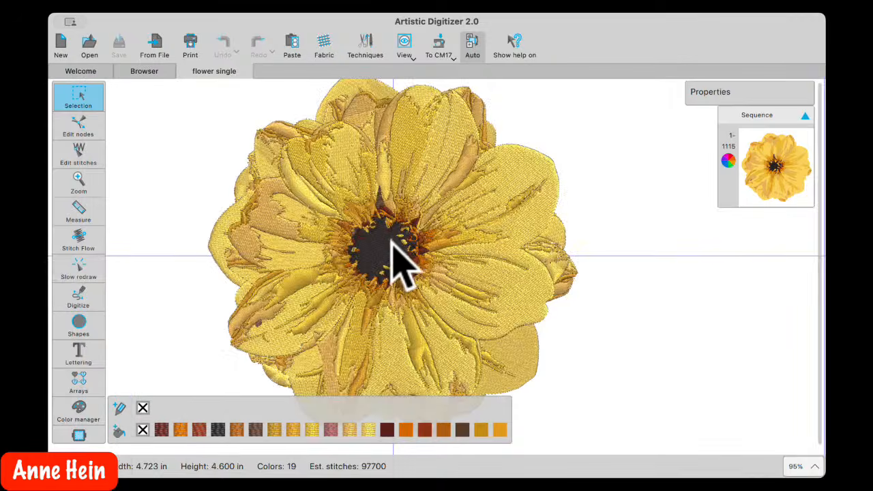
# Ungroup the group containing the flower's front petals and clear the selection
pyautogui.click(525, 198)
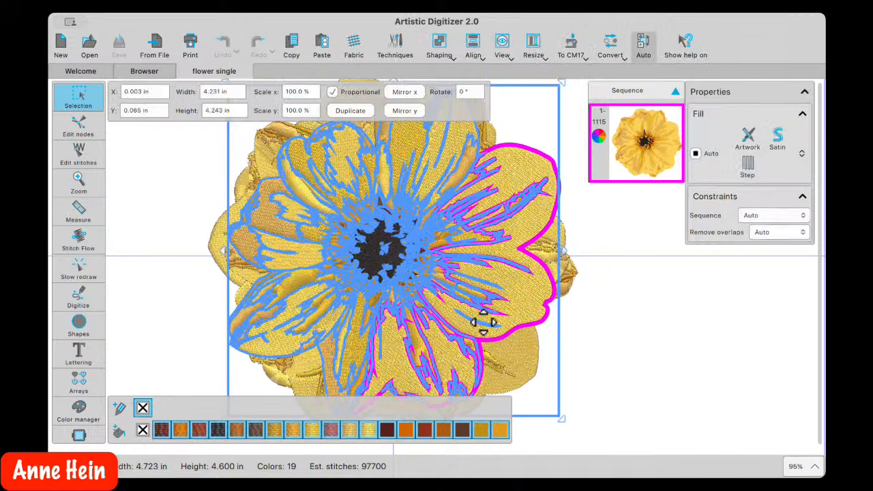
pyautogui.rightClick(299, 274)
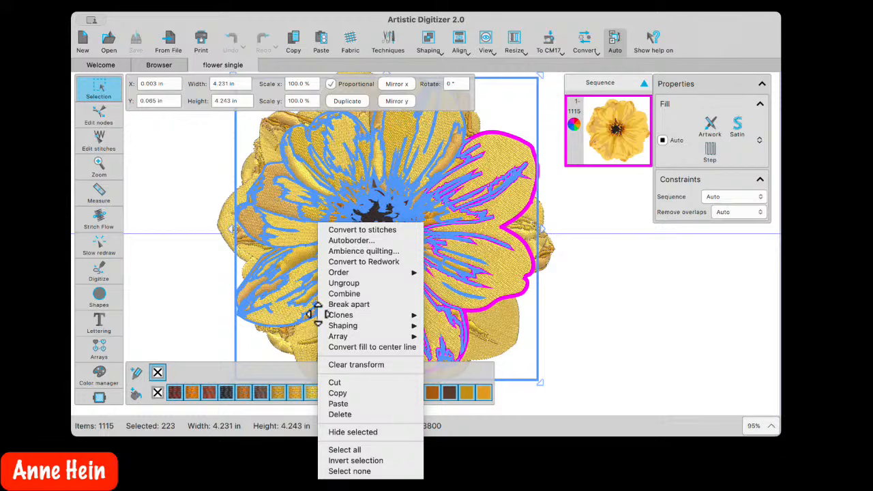
pyautogui.click(339, 283)
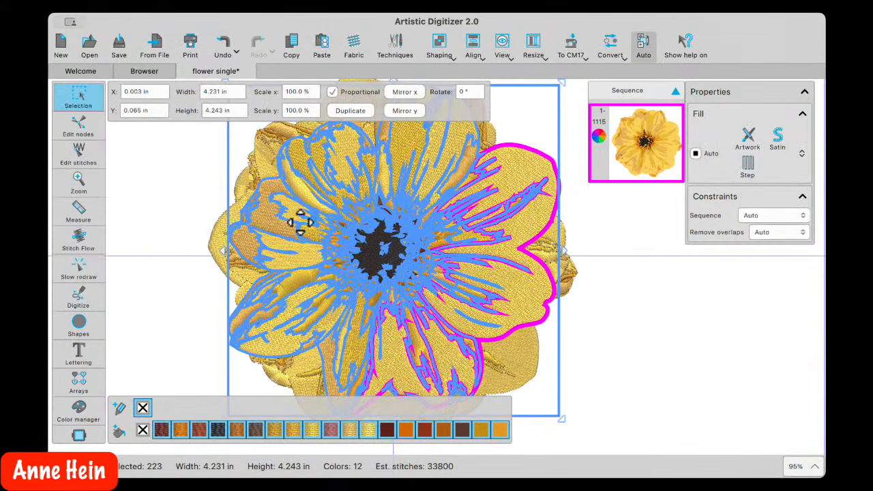
pyautogui.press('Escape')
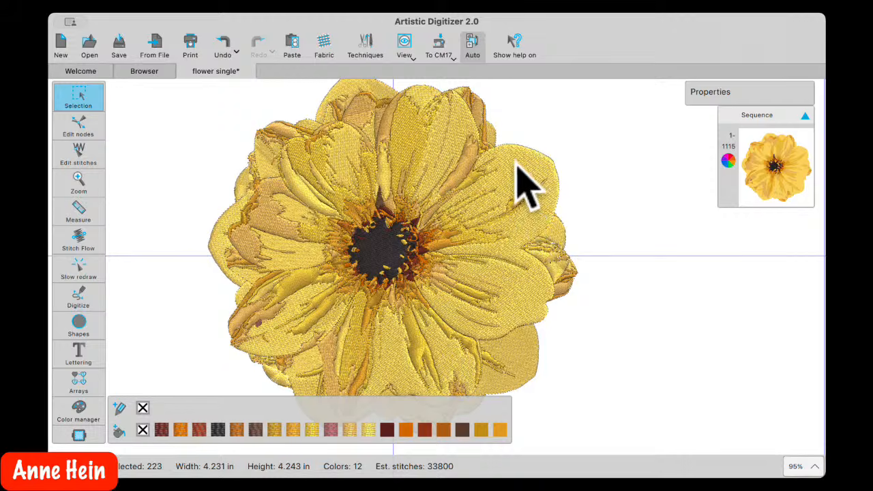
# Select the light yellow petal shape on the flower's right side and show its nodes for editing
pyautogui.click(517, 166)
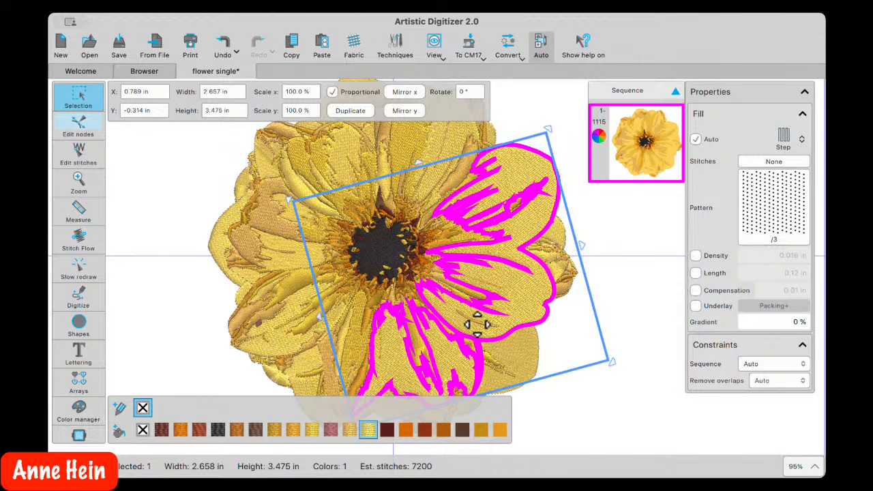
pyautogui.doubleClick(444, 326)
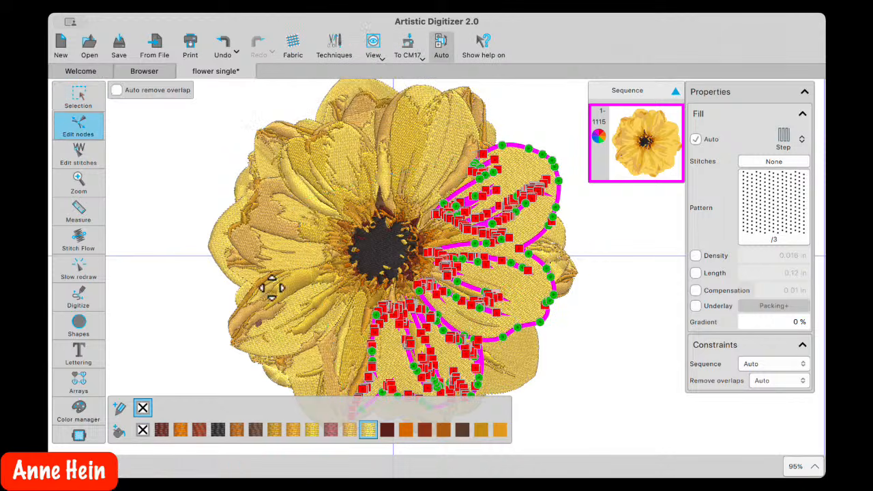
pyautogui.scroll(2, 446, 282)
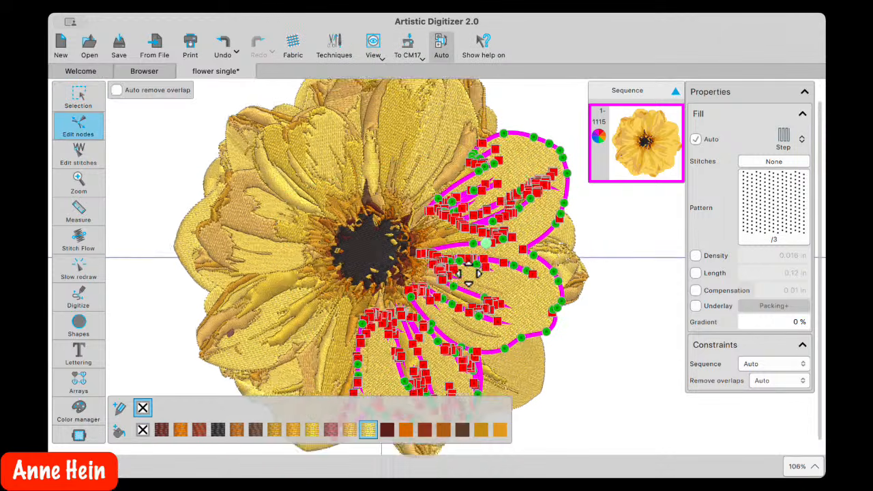
pyautogui.scroll(1, 493, 231)
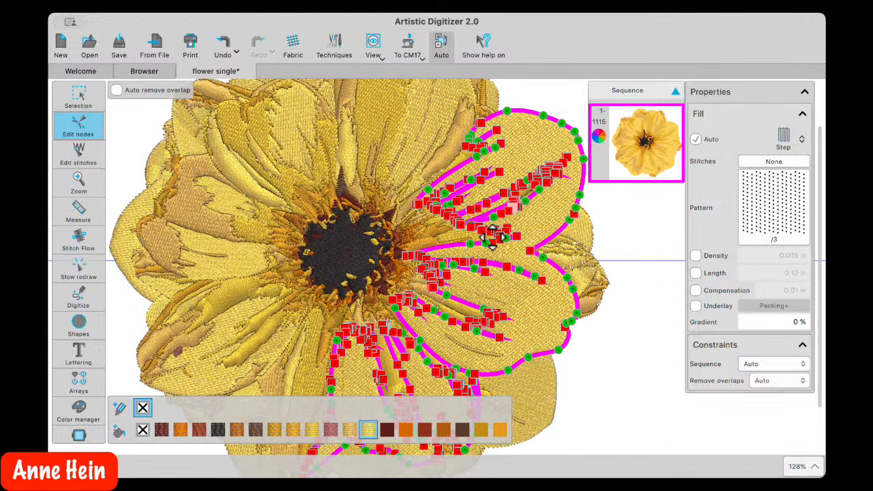
pyautogui.scroll(1, 549, 225)
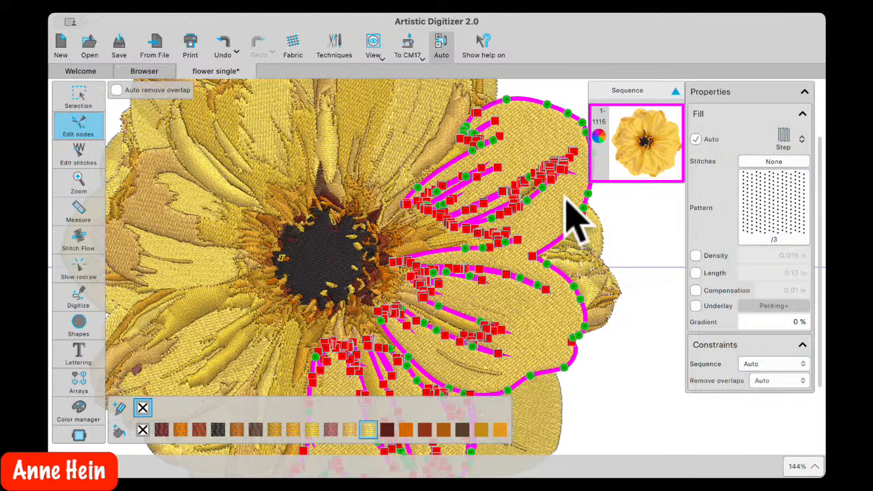
pyautogui.hscroll(2, 554, 167)
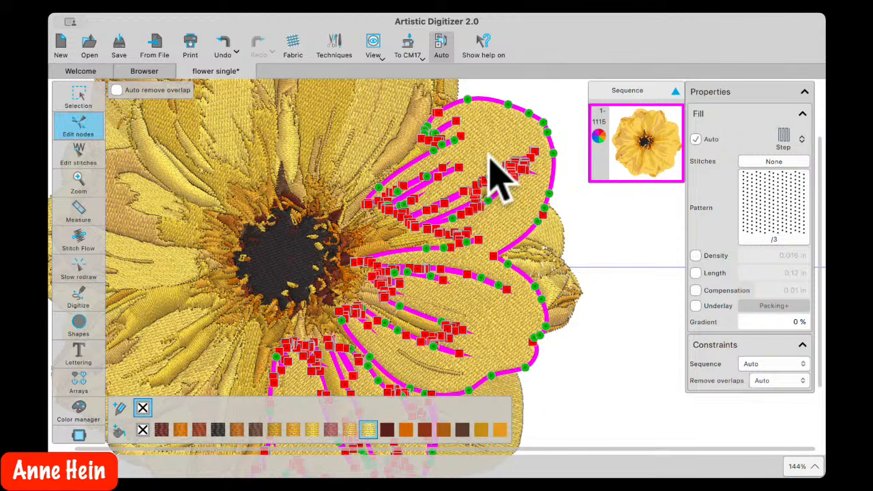
# Convert the cluster of nodes at the outer end of the upper right petal's vein to smooth nodes and deselect the shape
pyautogui.press('Tab')
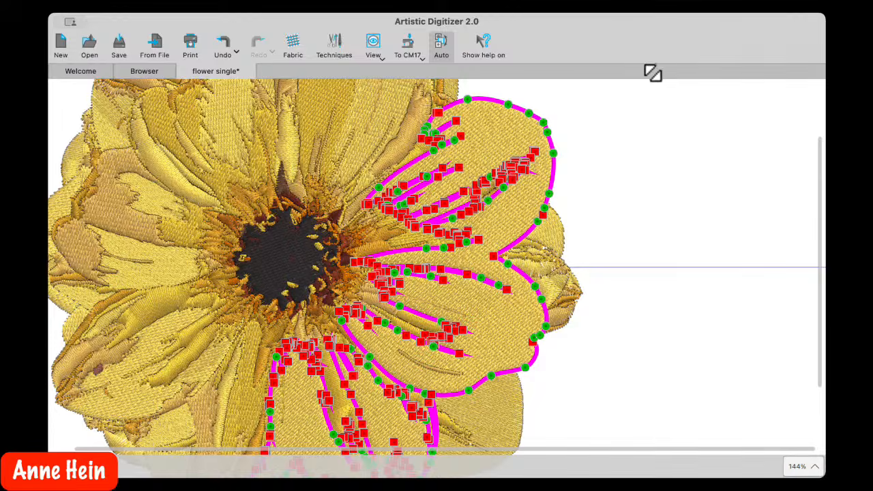
pyautogui.press('Tab')
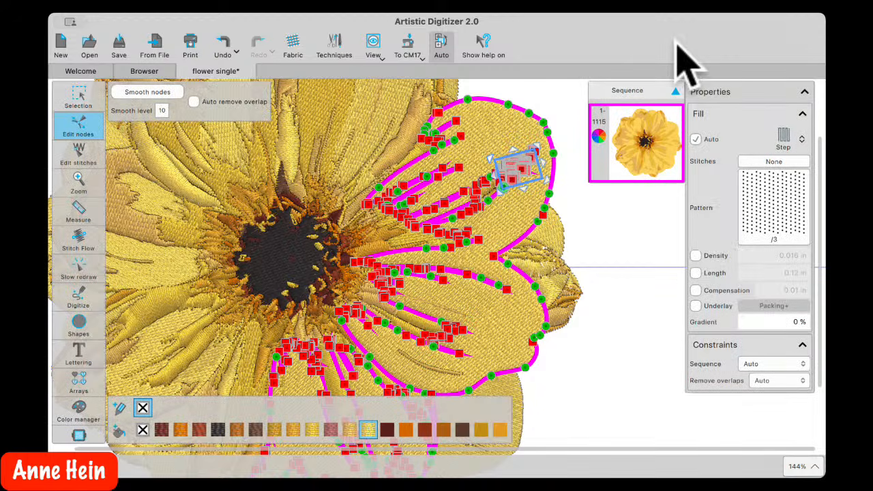
pyautogui.rightClick(524, 169)
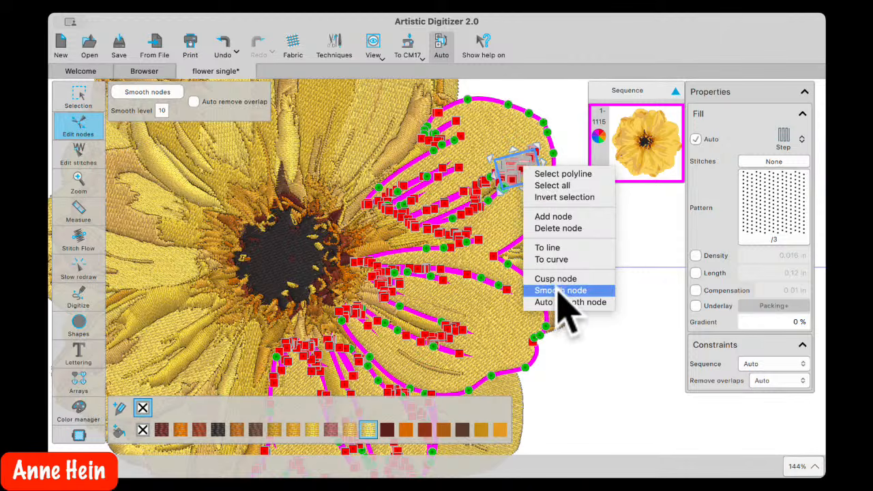
pyautogui.click(370, 115)
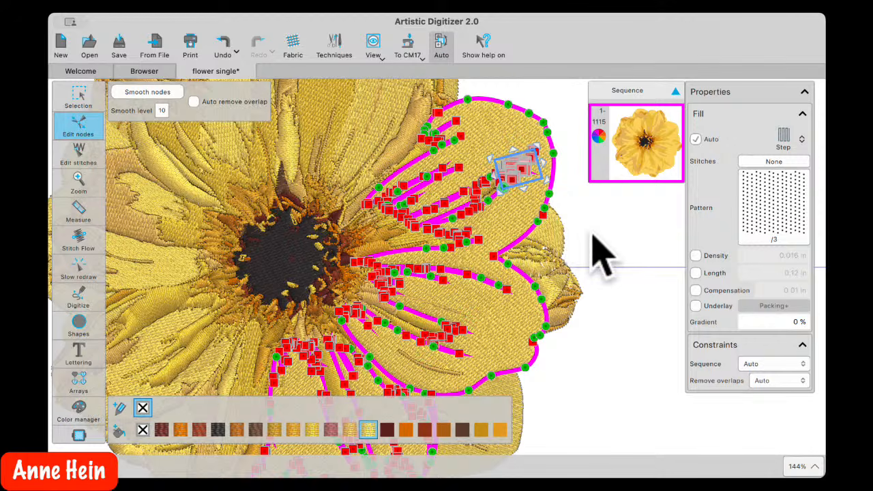
pyautogui.press('s')
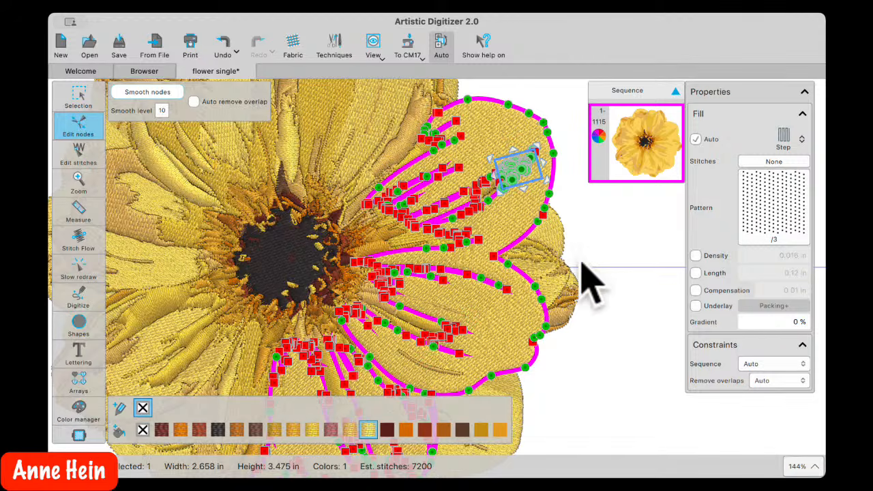
pyautogui.scroll(1, 582, 277)
pyautogui.press('Escape')
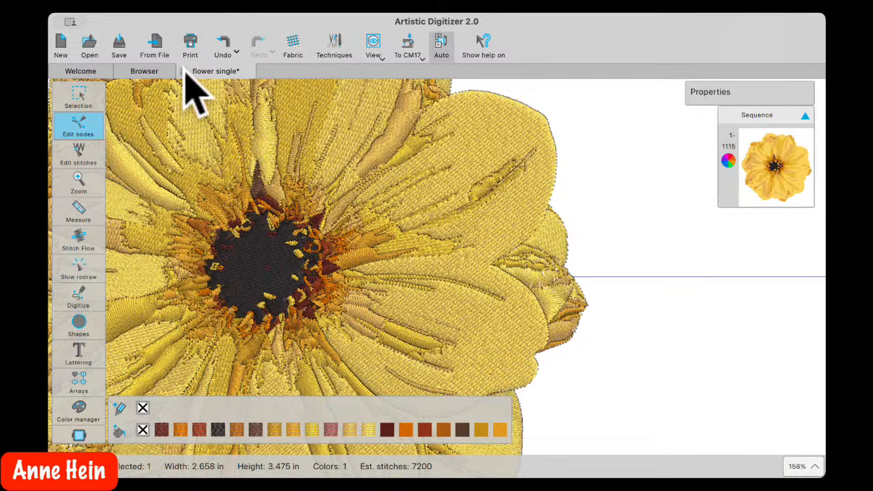
# Close the flower single document without saving its changes and dismiss the leftover file options in the browser
pyautogui.click(183, 71)
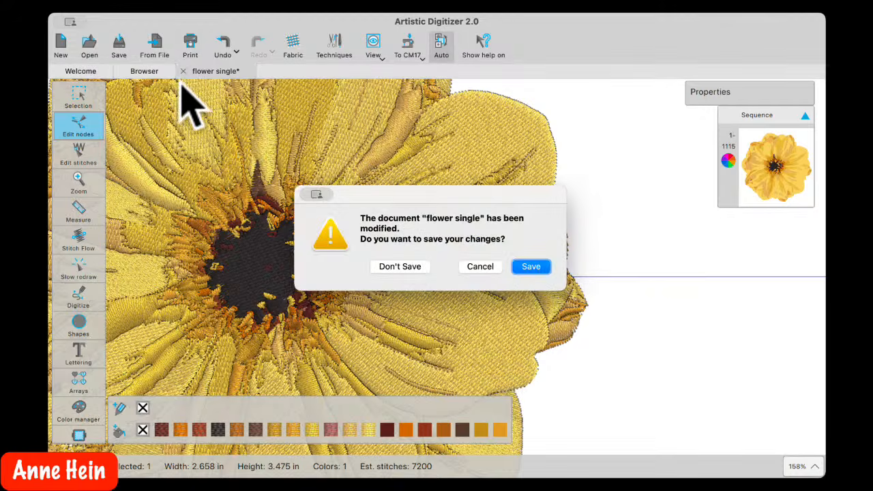
pyautogui.click(406, 267)
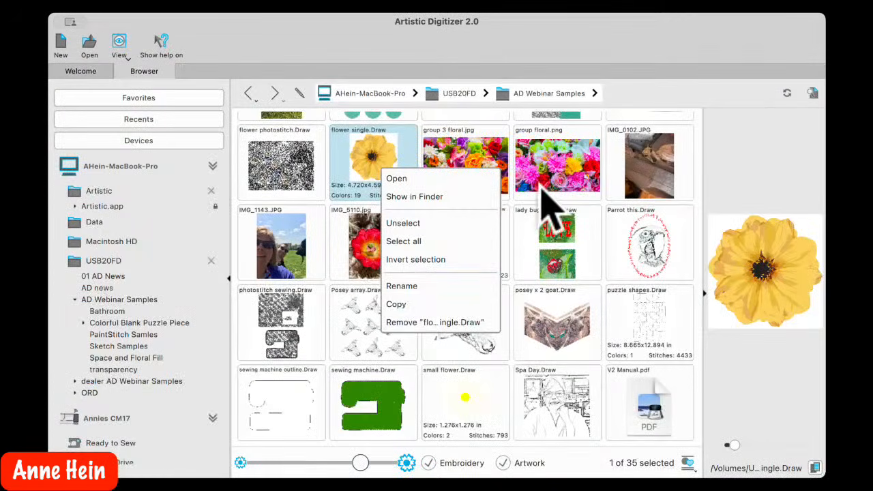
pyautogui.click(646, 100)
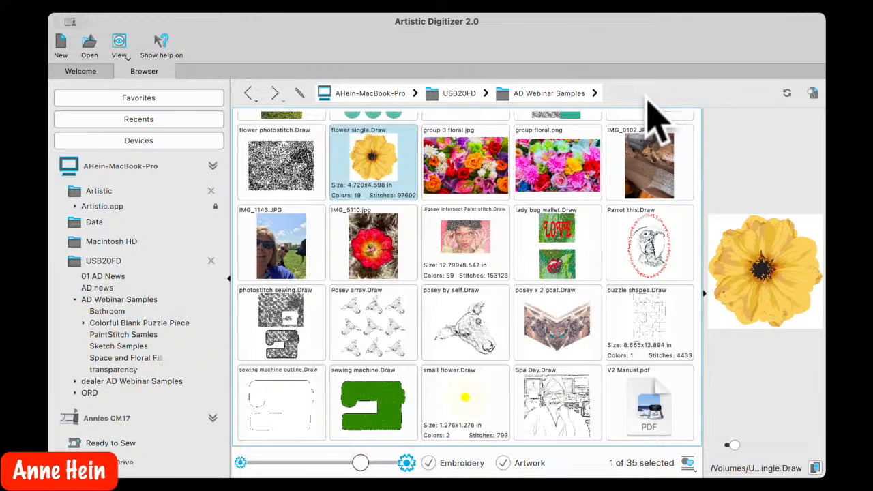
# Open the "Jigsaw intersect Paint stitch.Draw" design and set its hoop rotation to 90°
pyautogui.doubleClick(458, 243)
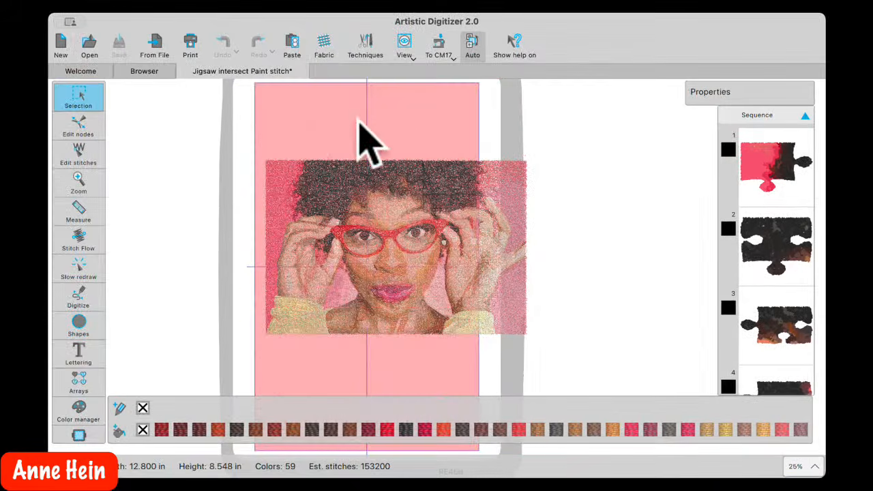
pyautogui.click(94, 438)
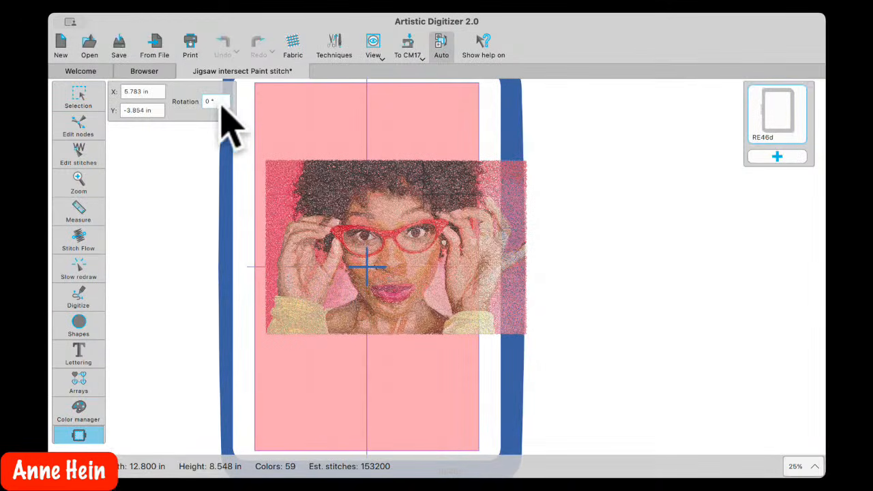
pyautogui.doubleClick(217, 101)
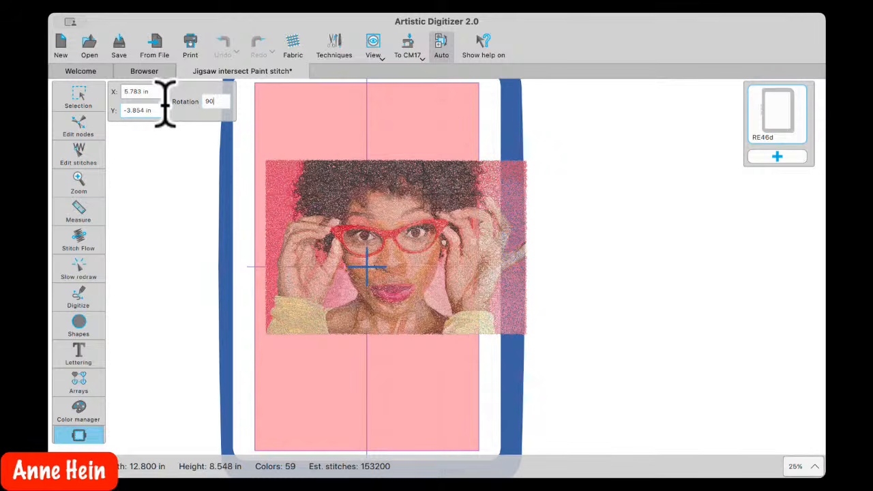
pyautogui.press('Return')
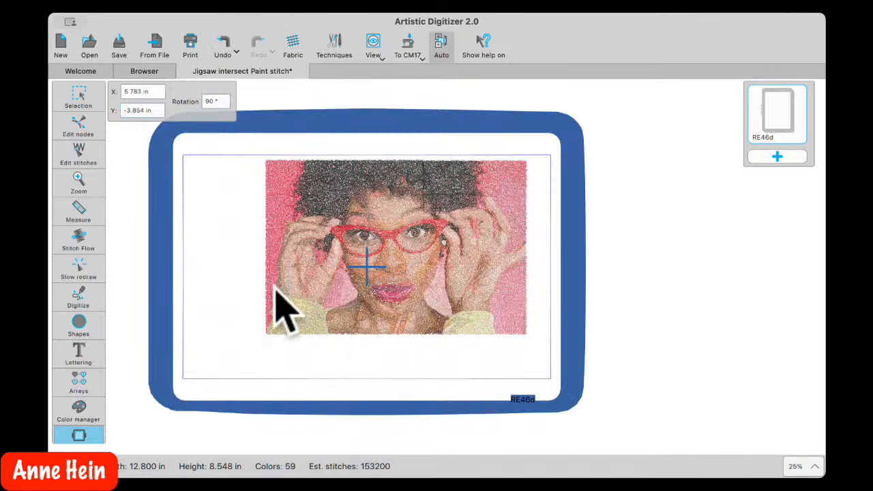
pyautogui.click(78, 103)
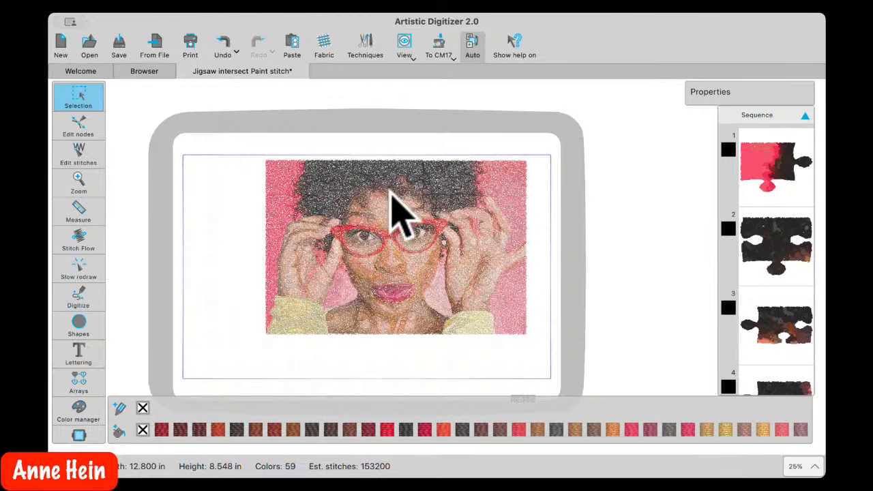
# Move the upper-left corner puzzle piece outward from the portrait to about X -4.70 in, Y 4.16 in
pyautogui.scroll(1, 354, 194)
pyautogui.scroll(3, 353, 193)
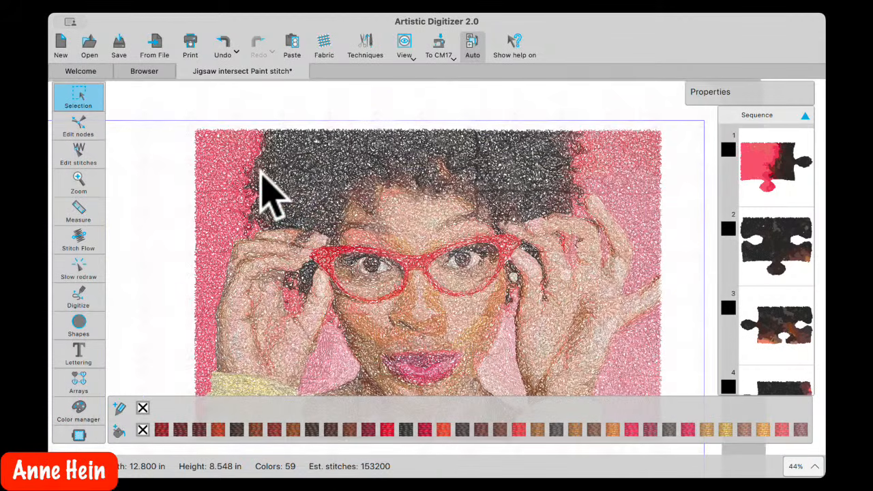
pyautogui.click(242, 203)
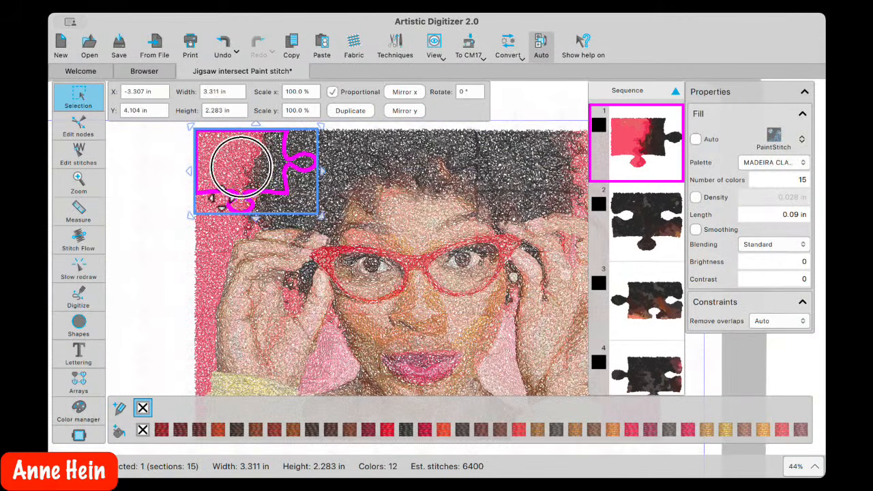
pyautogui.moveTo(238, 206); pyautogui.dragTo(187, 197)
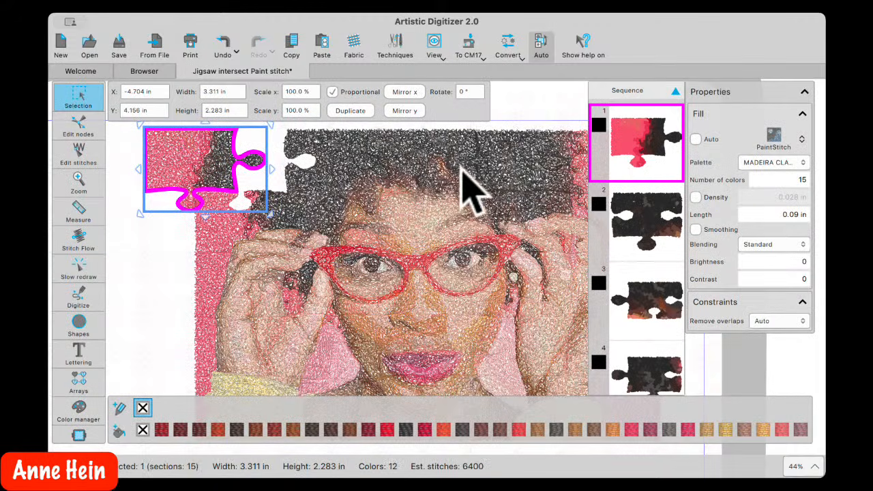
# Move the top-row hair piece to about X 1.09 in, Y 4.95 in and the lower left-edge piece to about X -4.52 in, Y -0.81 in
pyautogui.moveTo(422, 156); pyautogui.dragTo(415, 136)
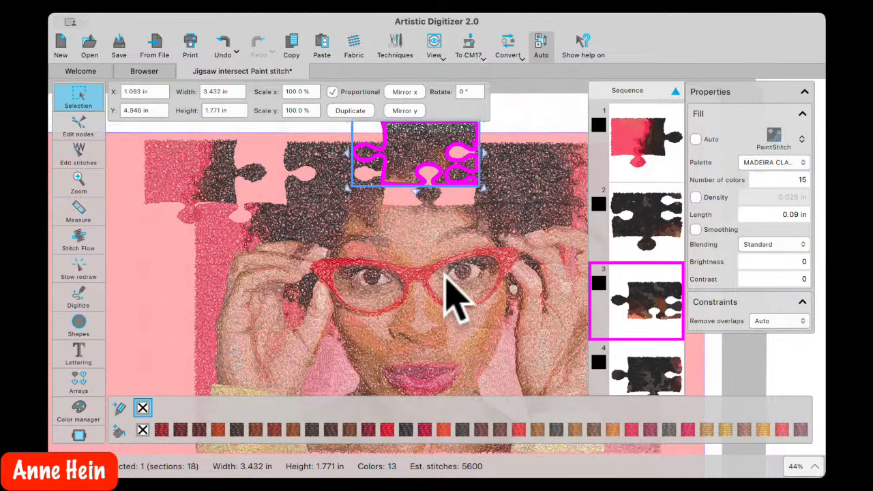
pyautogui.scroll(-3, 423, 300)
pyautogui.click(246, 293)
pyautogui.moveTo(246, 293); pyautogui.dragTo(176, 310)
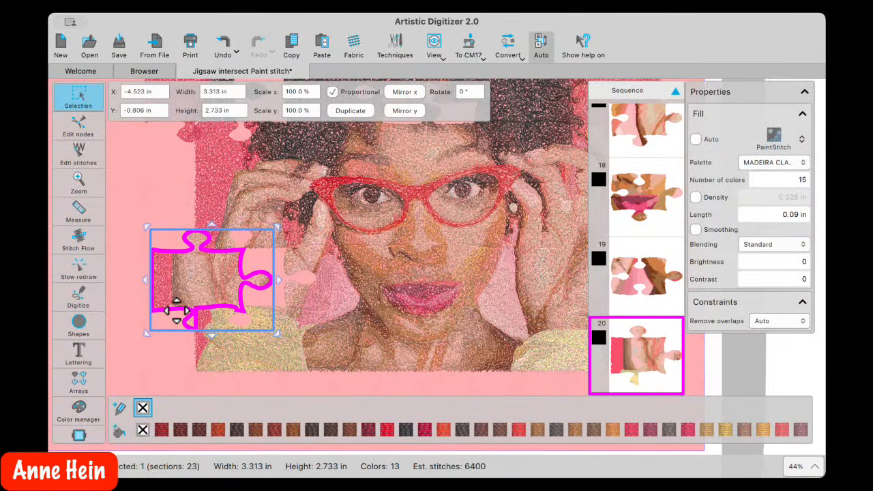
# Delete the shifted lower left-edge piece, the piece immediately right of the lips and the raised top-row hair piece
pyautogui.click(451, 314)
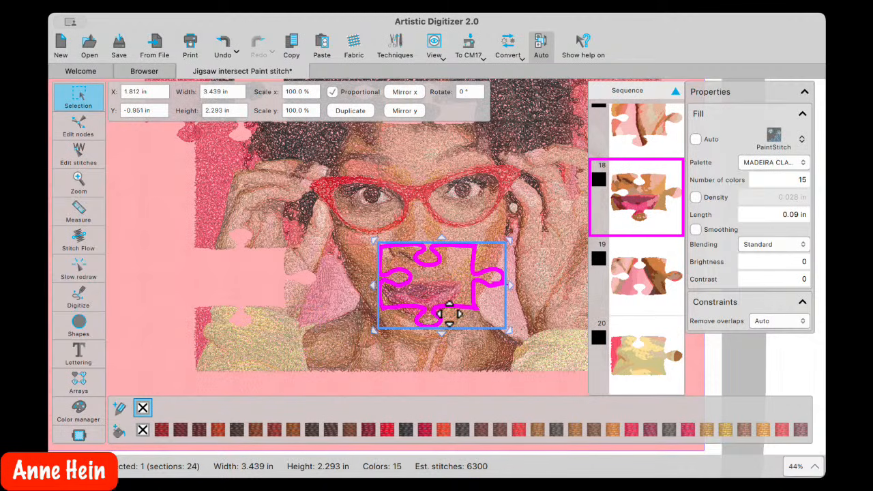
pyautogui.click(523, 312)
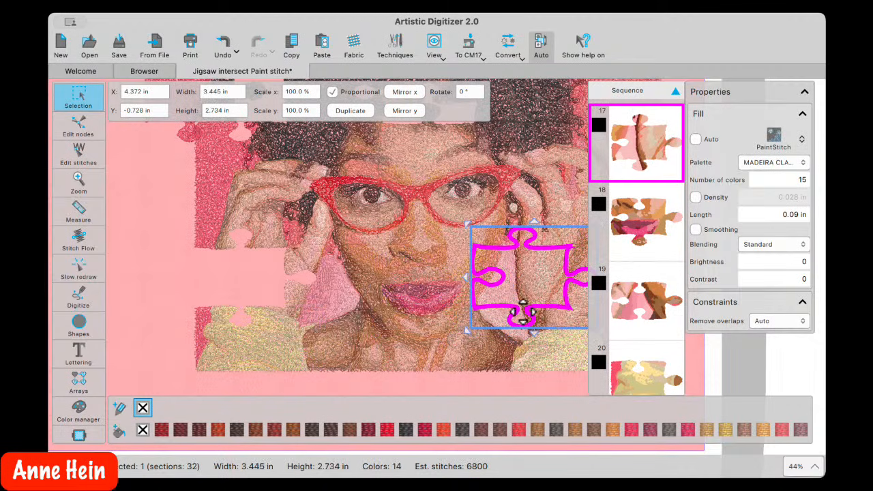
pyautogui.press('Delete')
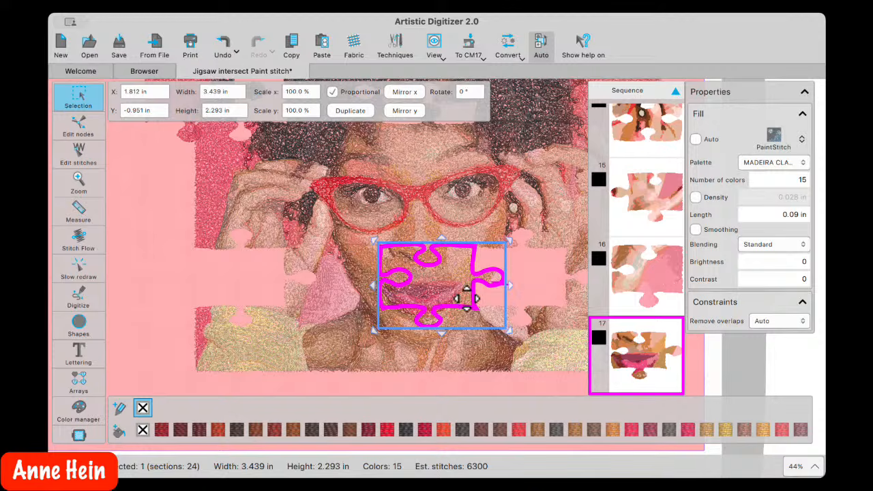
pyautogui.scroll(5, 382, 290)
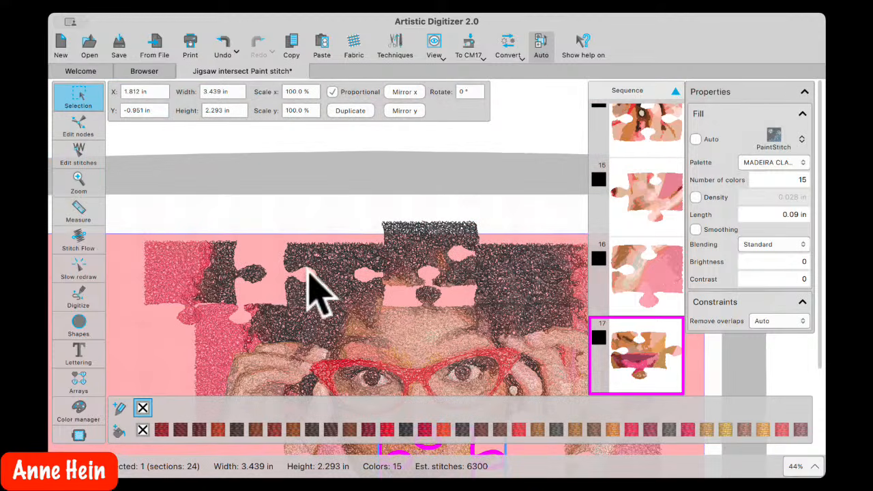
pyautogui.click(423, 259)
pyautogui.press('Delete')
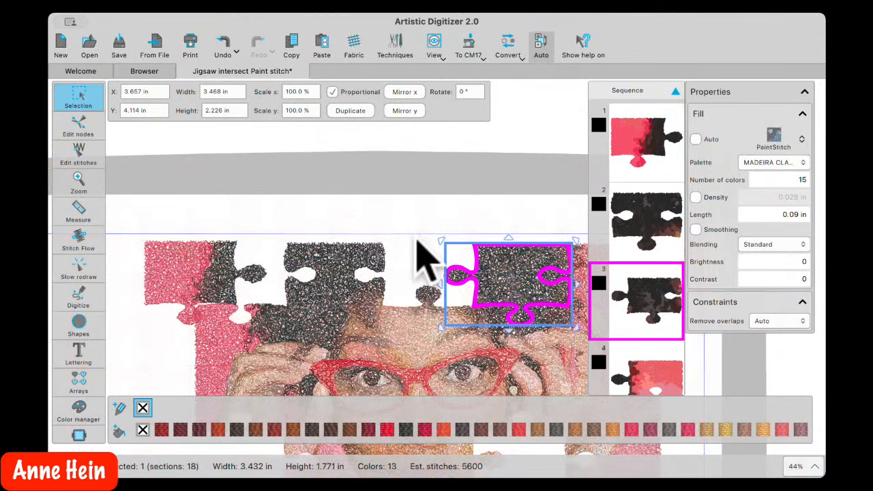
# Change the forehead puzzle piece's fill type from PaintStitch to Sketch
pyautogui.scroll(3, 444, 289)
pyautogui.scroll(-6, 441, 254)
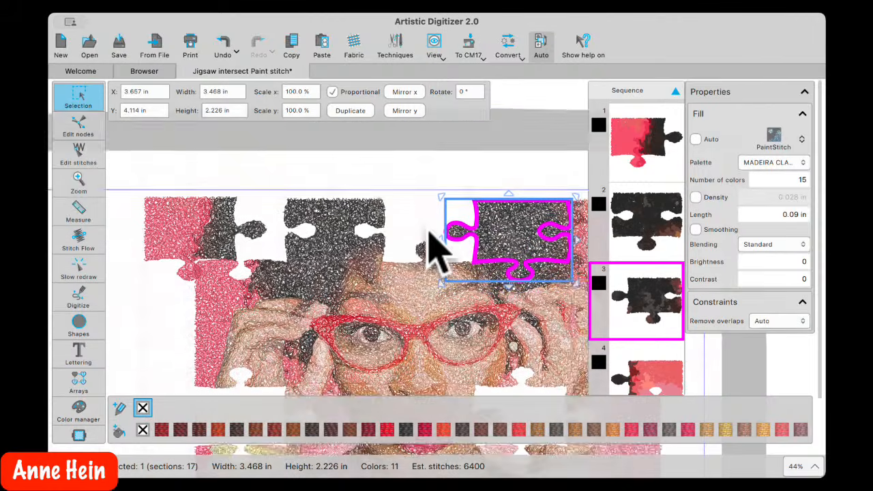
pyautogui.scroll(-3, 440, 263)
pyautogui.hscroll(-6, 433, 243)
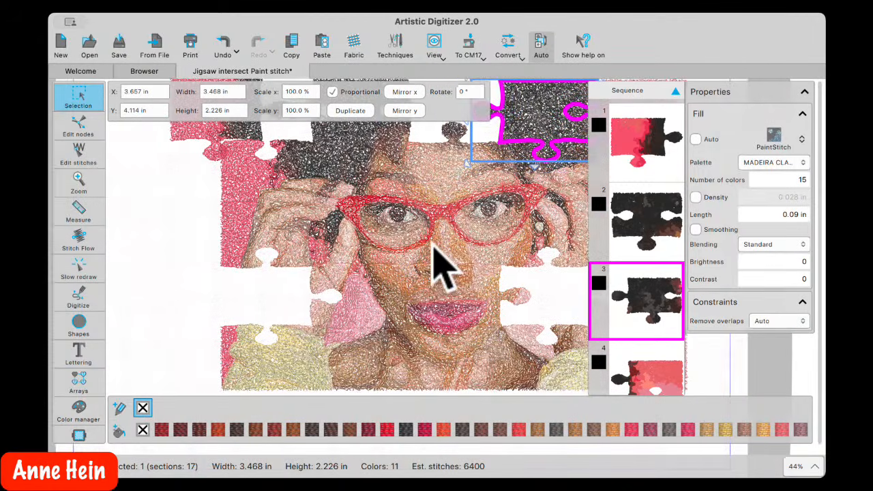
pyautogui.hscroll(5, 432, 244)
pyautogui.scroll(1, 432, 243)
pyautogui.scroll(2, 436, 256)
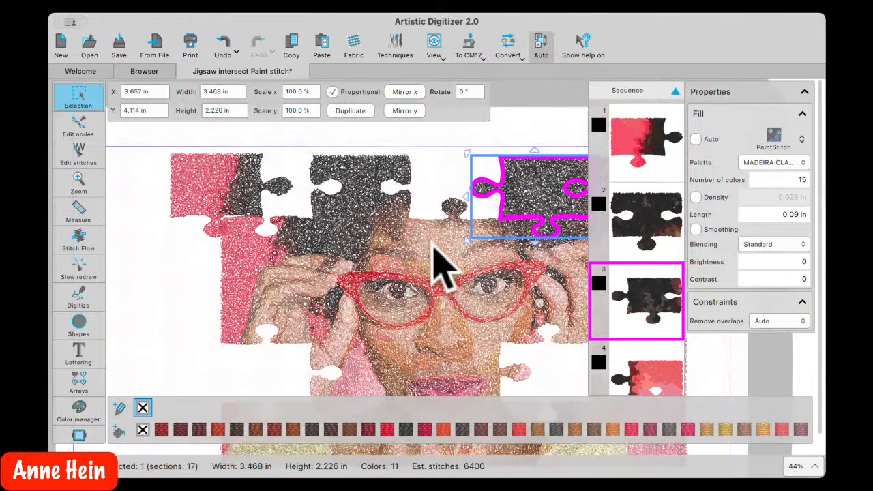
pyautogui.click(436, 238)
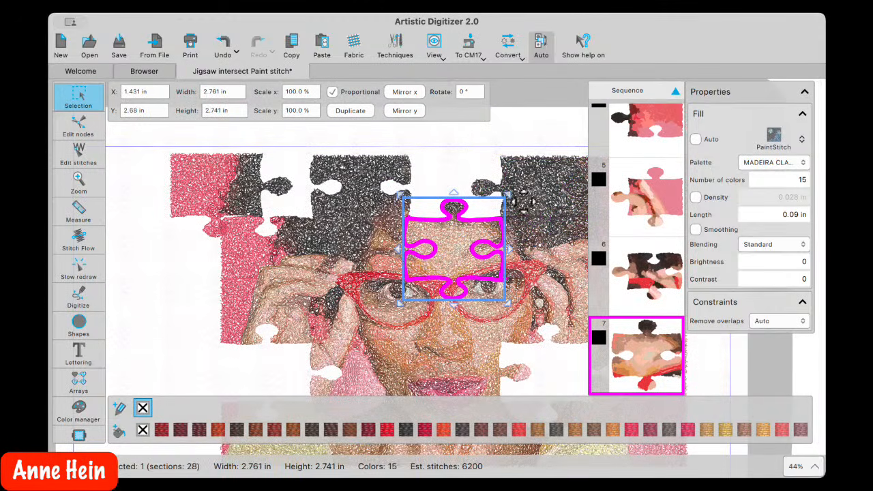
pyautogui.click(802, 138)
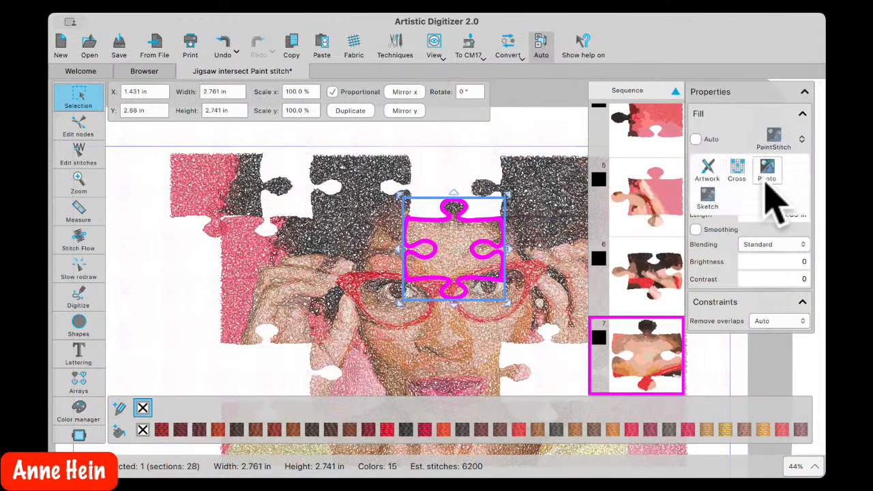
pyautogui.click(709, 201)
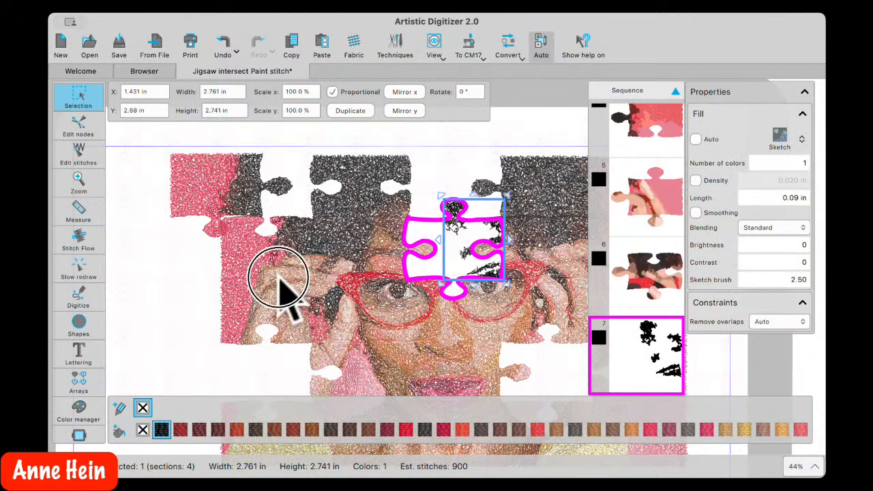
# Apply the Photo fill to the left-edge piece with the hand and to the piece right of the forehead
pyautogui.click(274, 304)
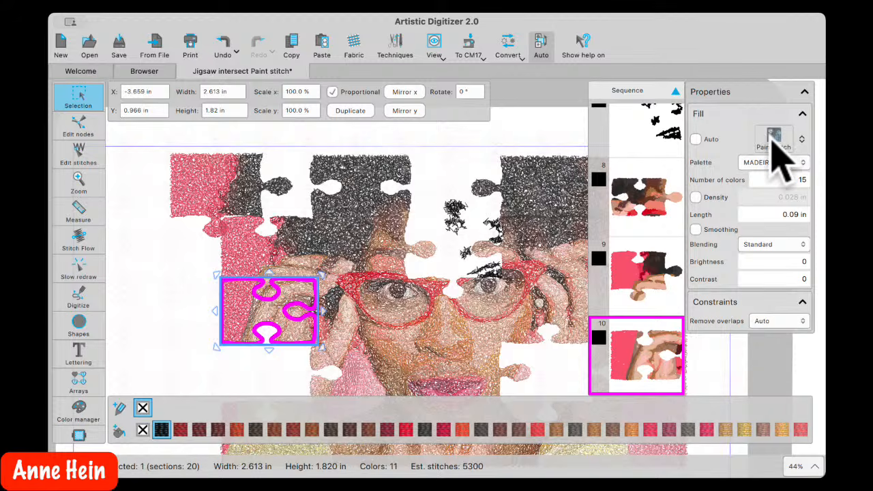
pyautogui.click(802, 139)
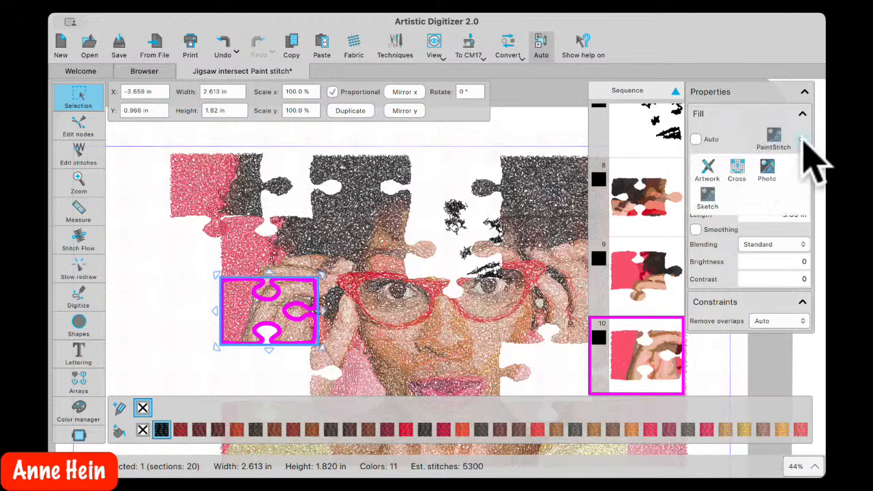
pyautogui.click(767, 171)
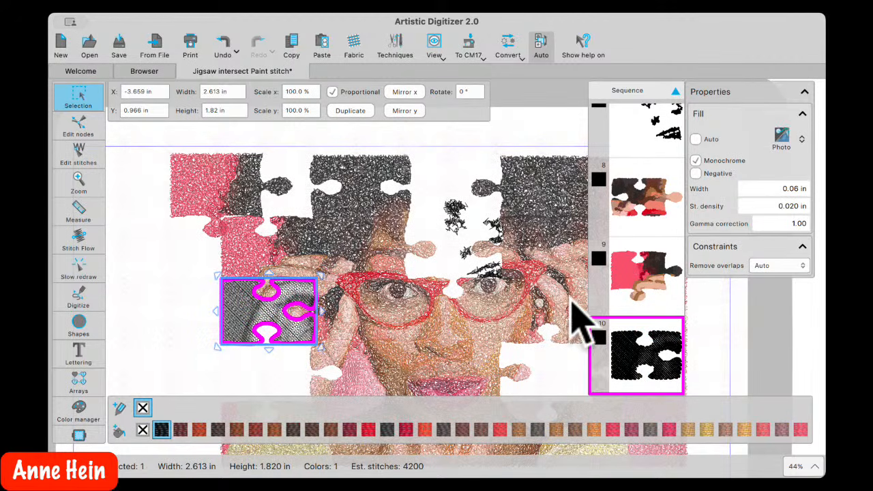
pyautogui.click(580, 242)
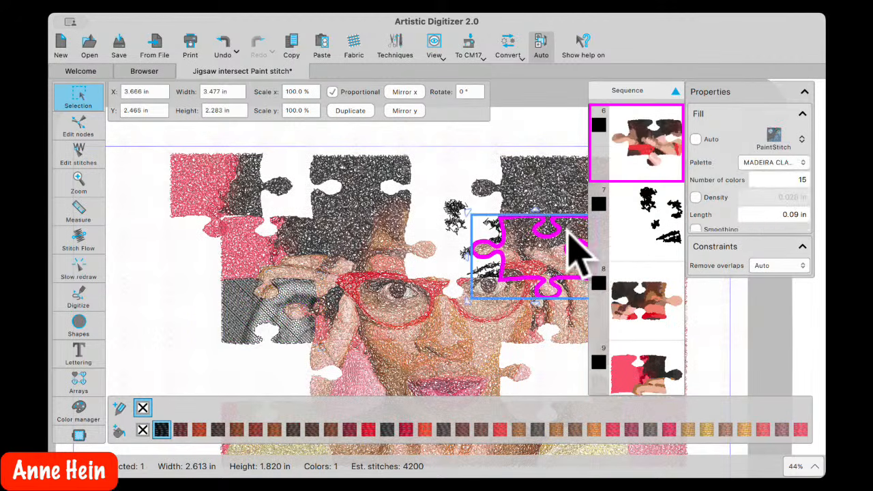
pyautogui.click(803, 139)
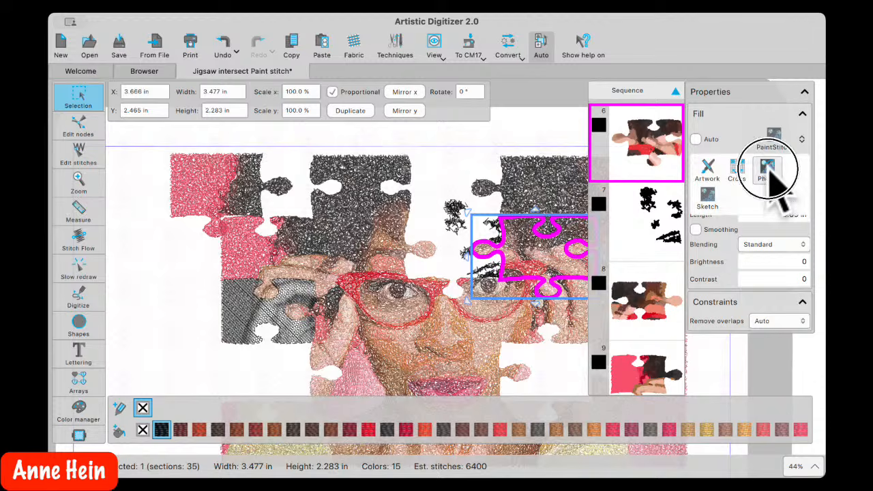
pyautogui.click(774, 180)
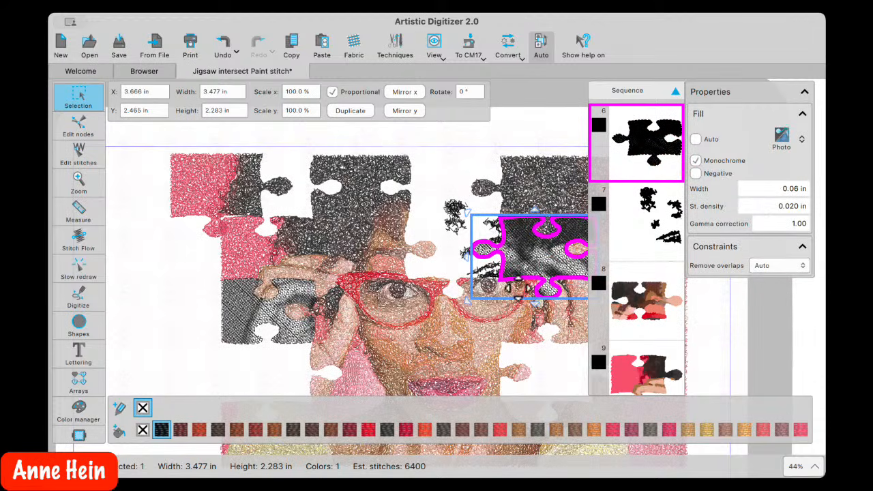
# Change the forehead puzzle piece's fill type to Cross and deselect it
pyautogui.scroll(-5, 518, 288)
pyautogui.hscroll(2, 529, 296)
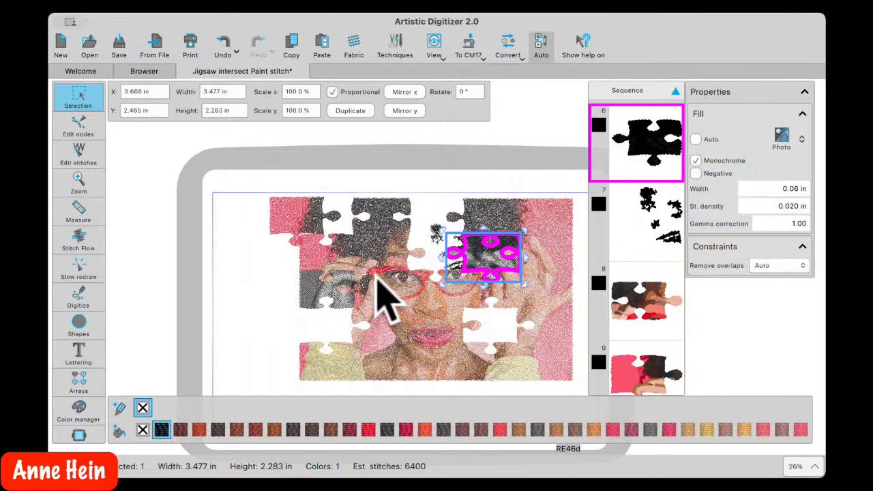
pyautogui.click(430, 245)
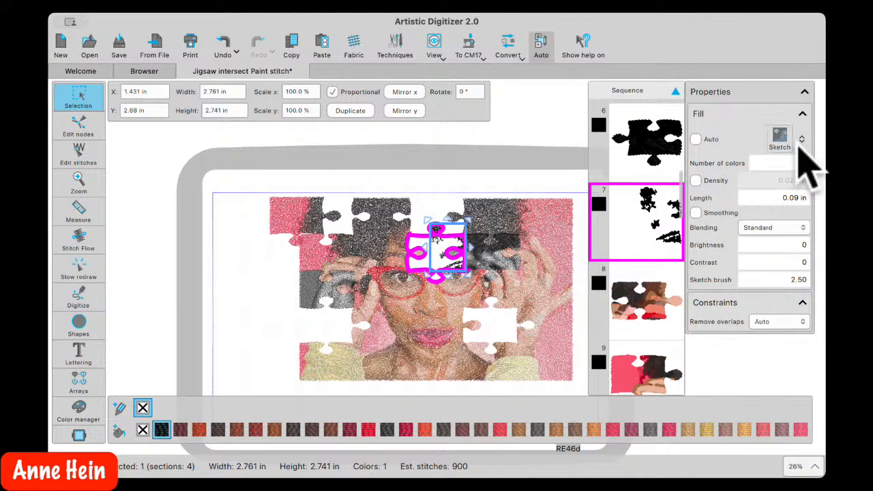
pyautogui.click(780, 138)
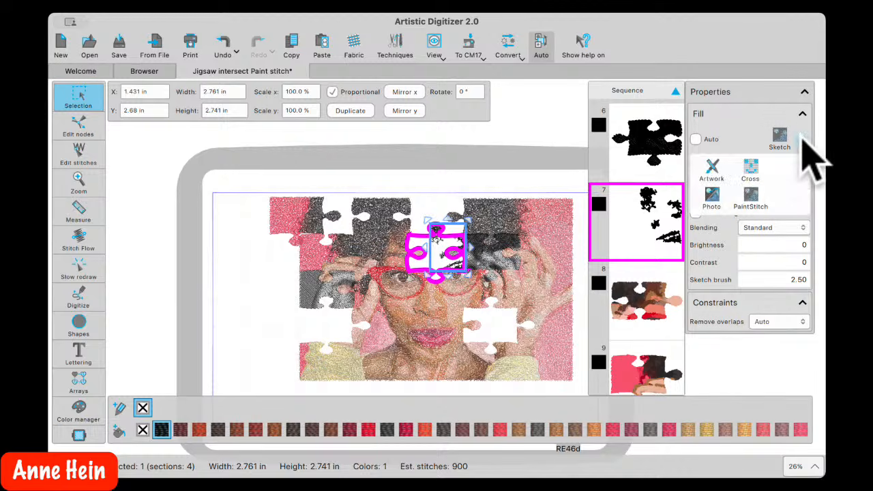
pyautogui.click(752, 172)
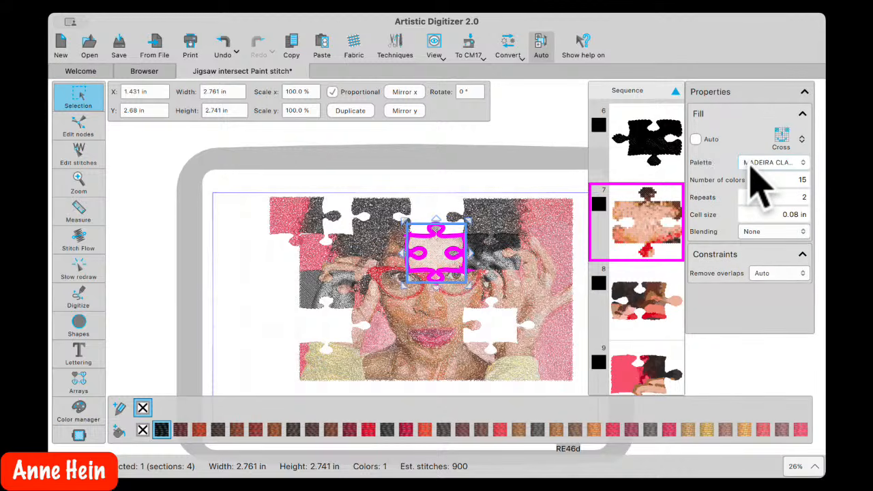
pyautogui.click(274, 270)
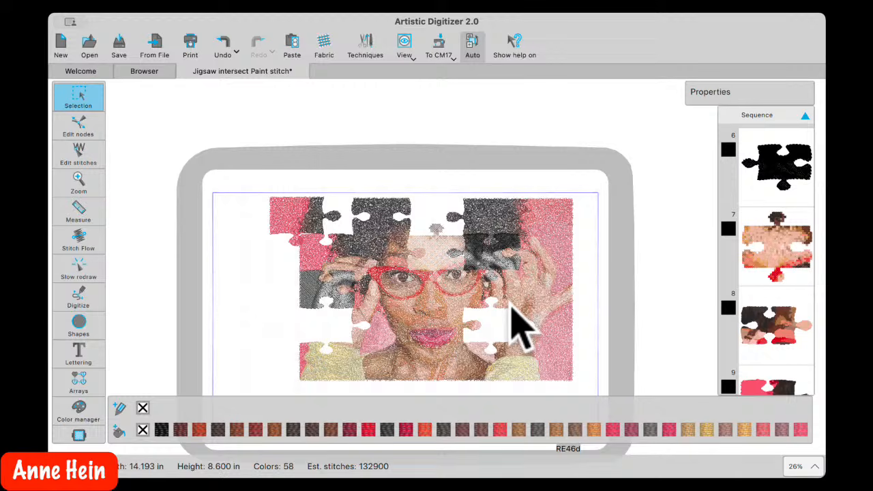
# Open the "flowers a - 2.Draw" LOVE design from the "PaintStitch Samles" folder in the browser
pyautogui.click(147, 72)
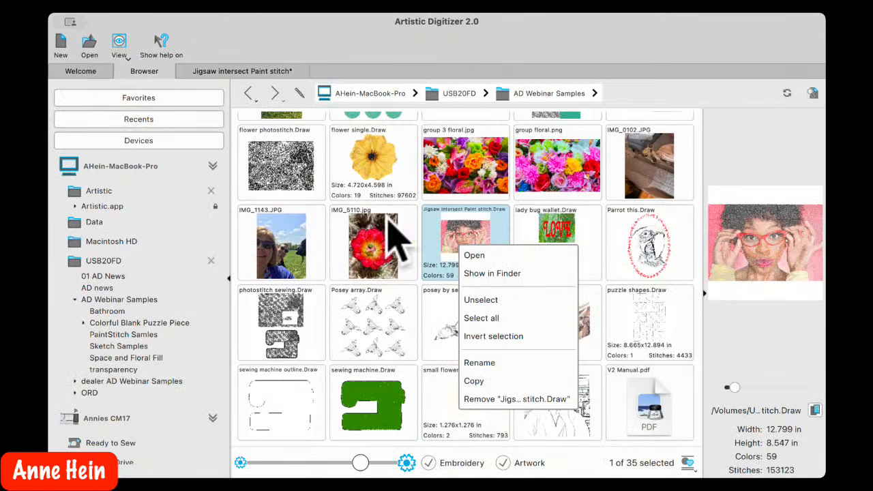
pyautogui.moveTo(696, 250); pyautogui.dragTo(694, 121)
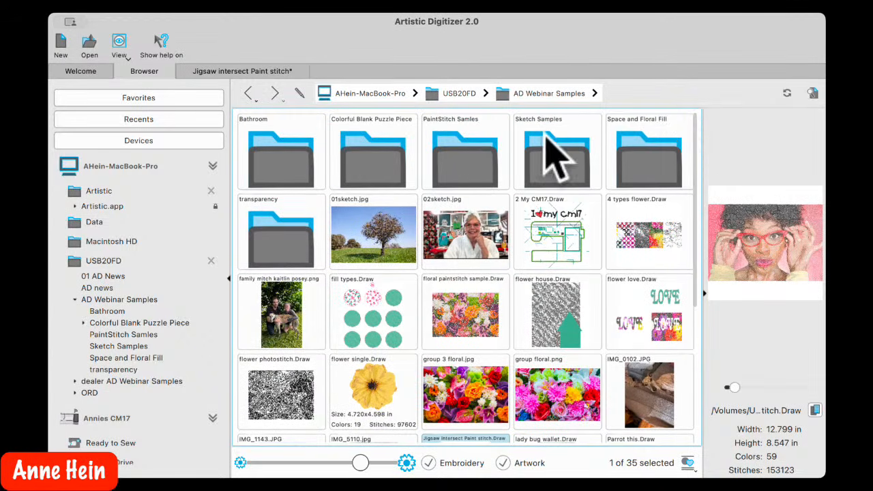
pyautogui.doubleClick(477, 156)
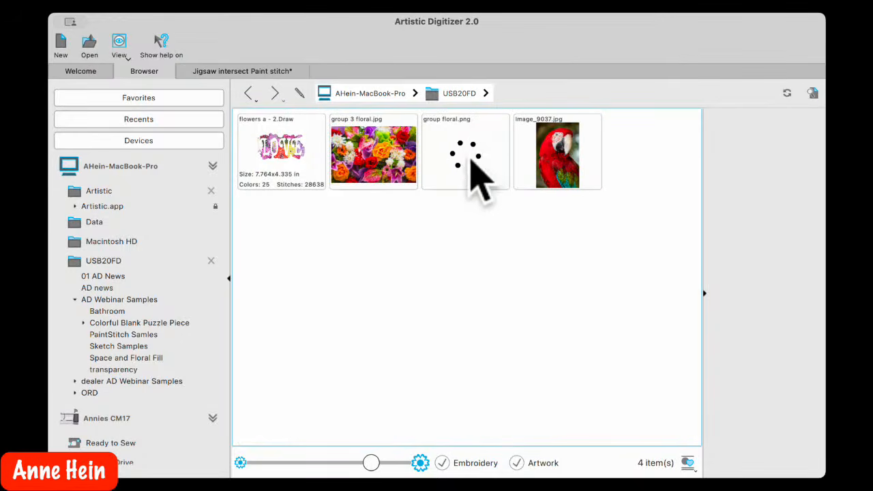
pyautogui.click(285, 164)
pyautogui.doubleClick(285, 164)
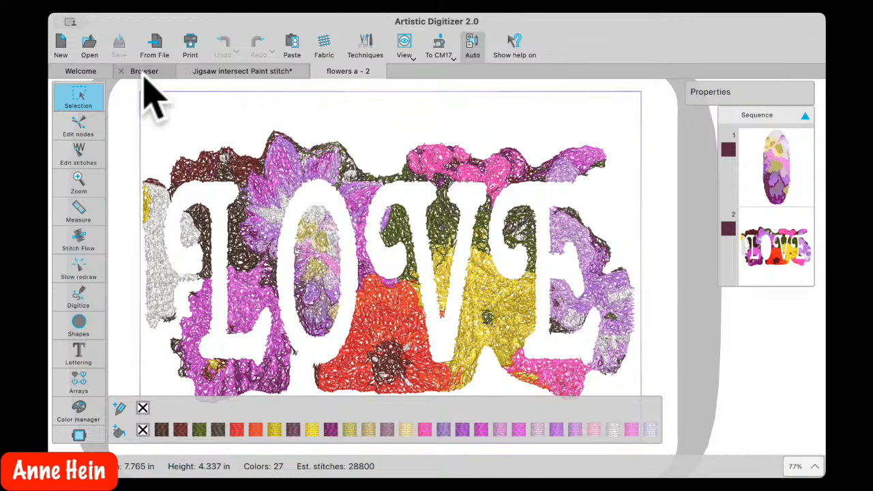
# Close the "flowers a - 2" document and return the browser to the "AD Webinar Samples" folder
pyautogui.click(318, 70)
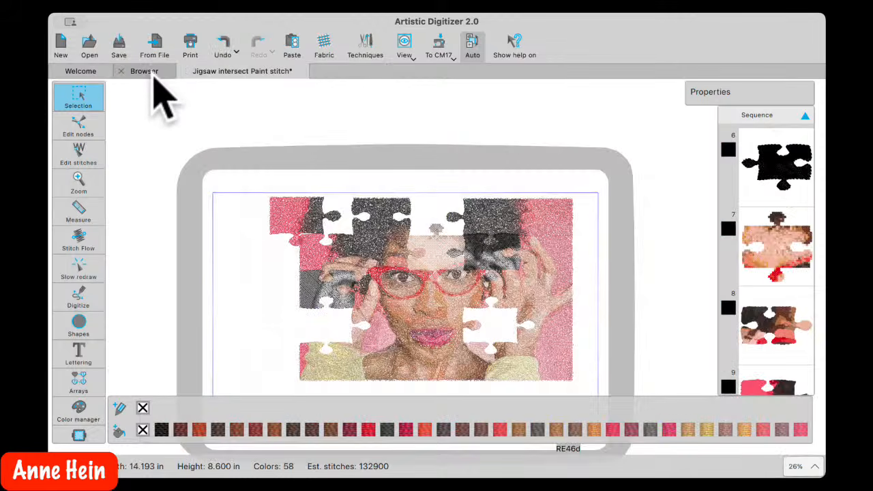
pyautogui.click(152, 73)
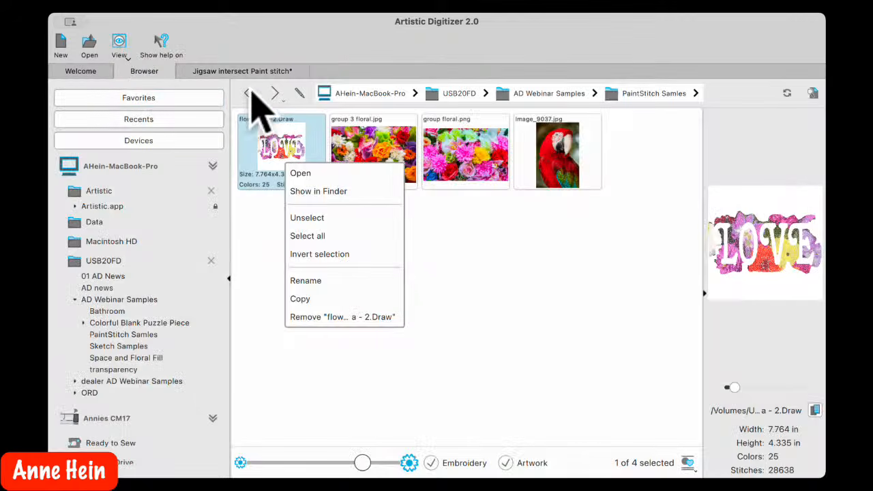
pyautogui.click(554, 96)
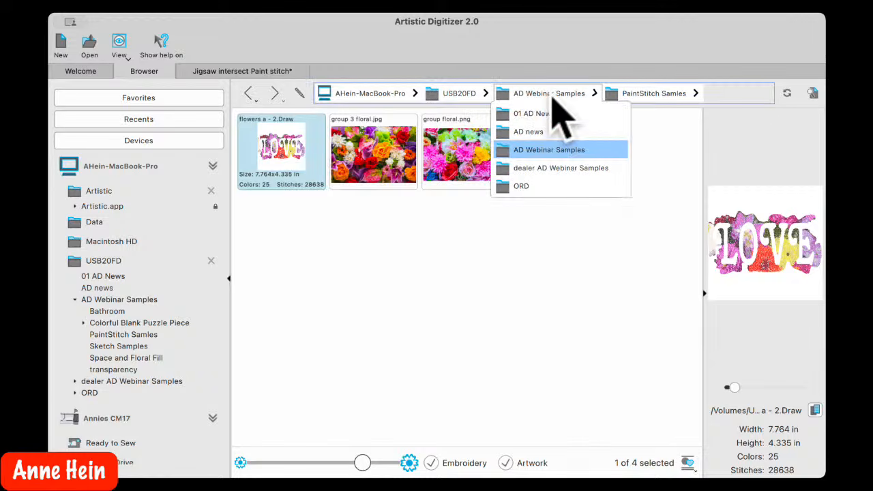
pyautogui.click(546, 150)
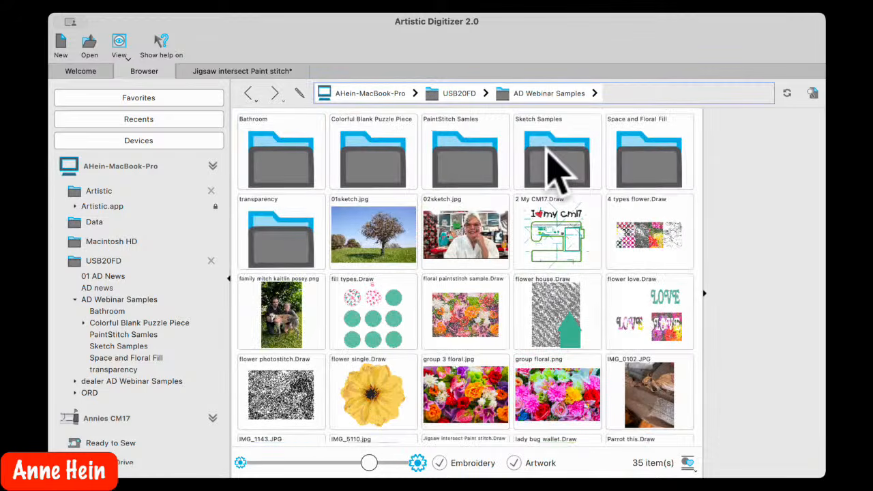
# Go to the Welcome page, collapse the full-size tutorials view and look through the recent designs
pyautogui.click(82, 71)
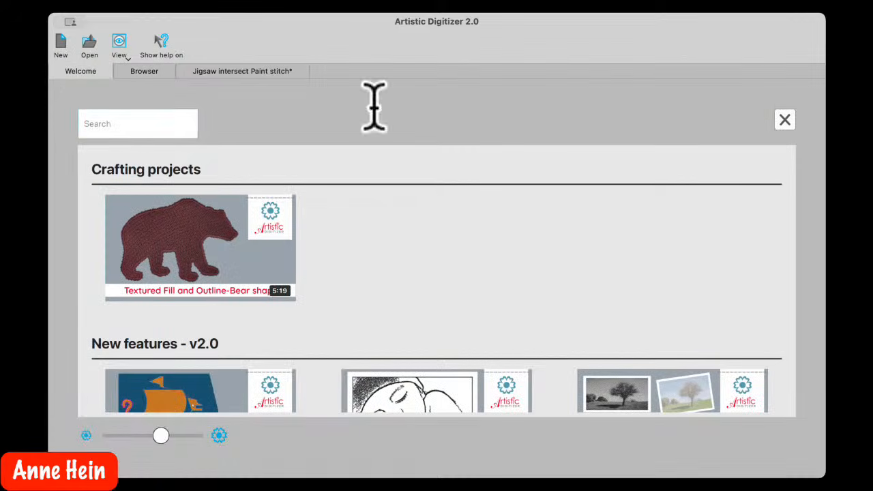
pyautogui.click(785, 121)
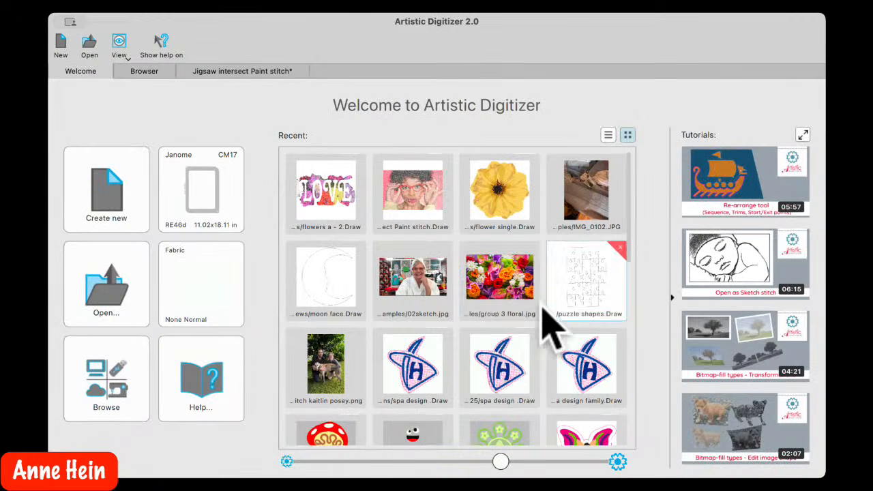
pyautogui.scroll(-2, 532, 320)
pyautogui.scroll(-5, 528, 335)
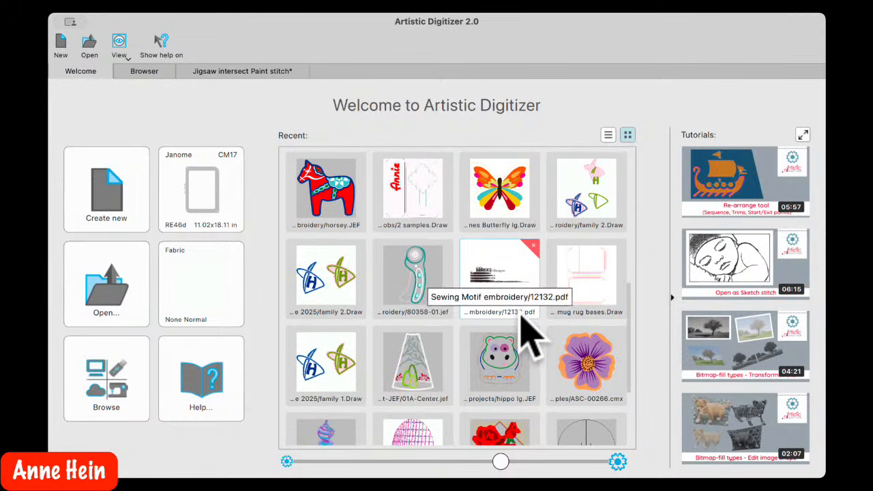
# Return from the Welcome page to the file browser and open the "Sketch Samples" folder to view its designs
pyautogui.scroll(2, 528, 334)
pyautogui.scroll(5, 529, 334)
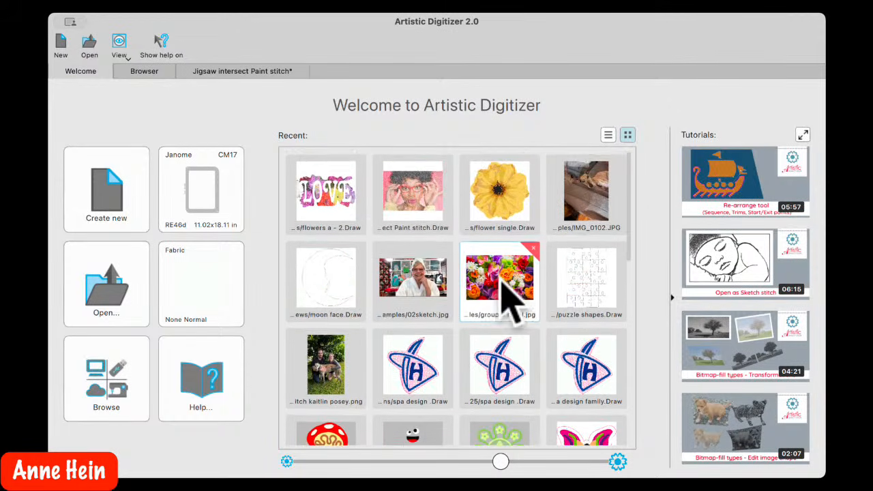
pyautogui.click(163, 73)
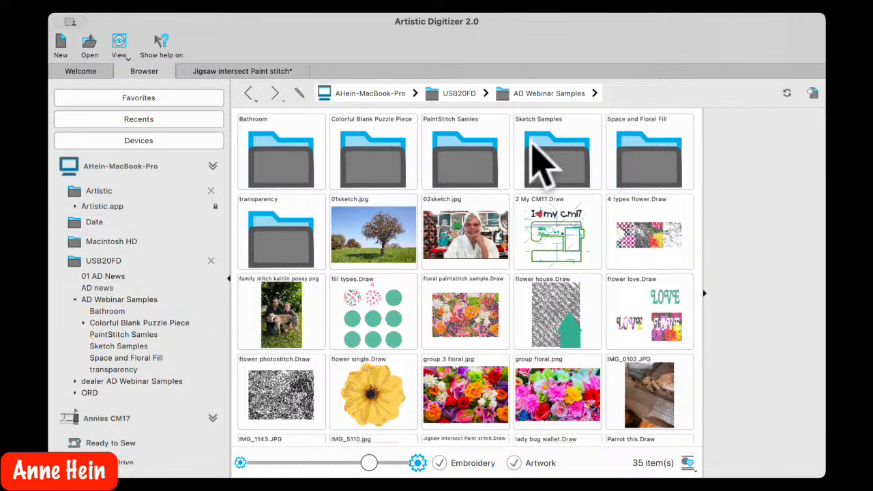
pyautogui.click(556, 167)
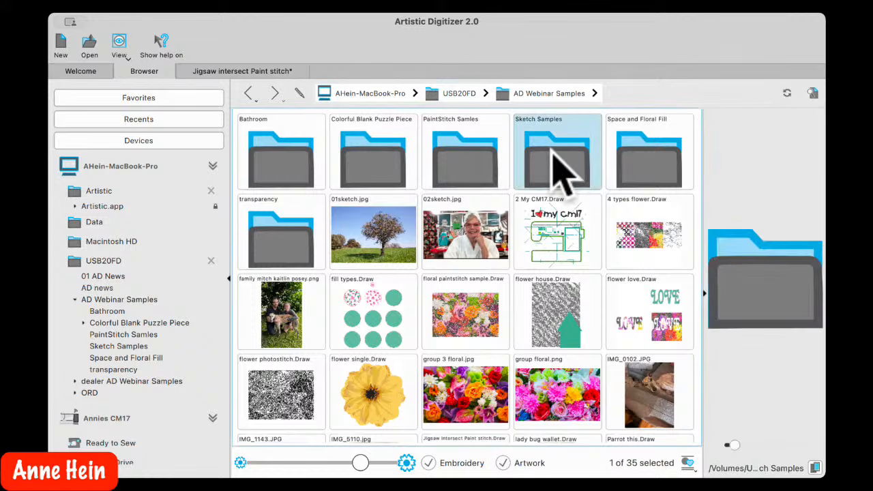
pyautogui.doubleClick(550, 154)
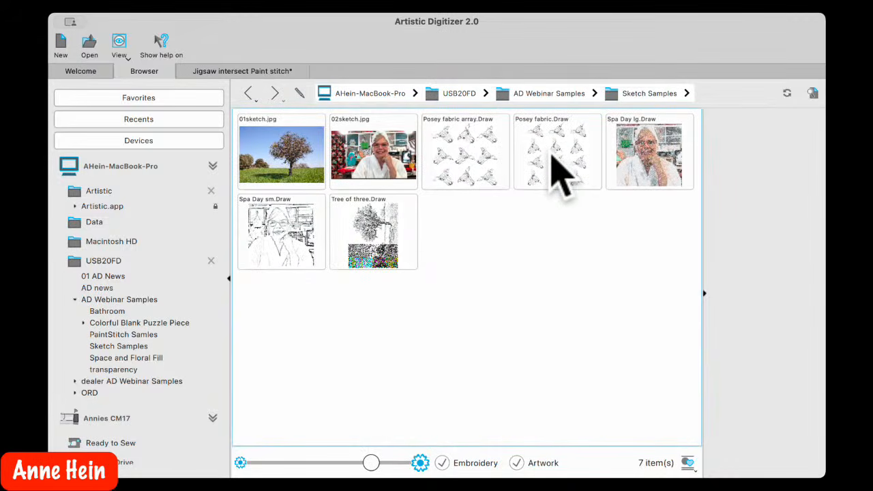
# Go back to the "AD Webinar Samples" folder and open the "flower love.Draw" design
pyautogui.click(542, 95)
pyautogui.click(537, 151)
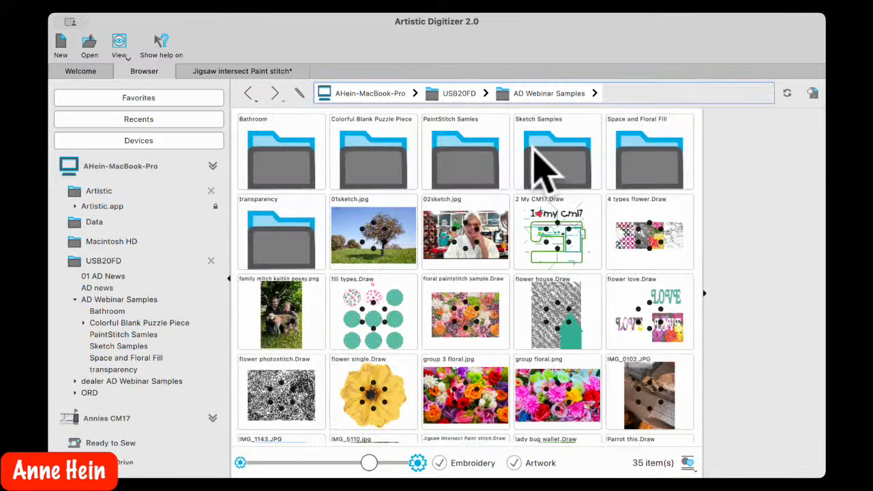
pyautogui.doubleClick(659, 311)
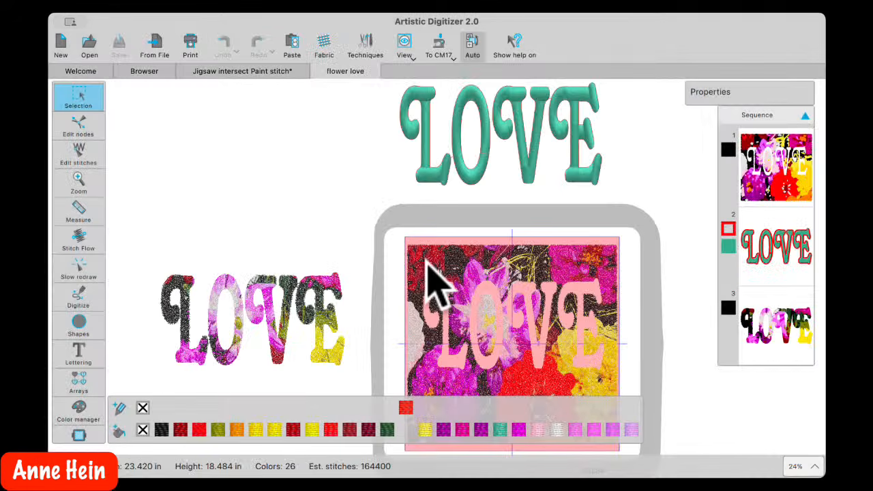